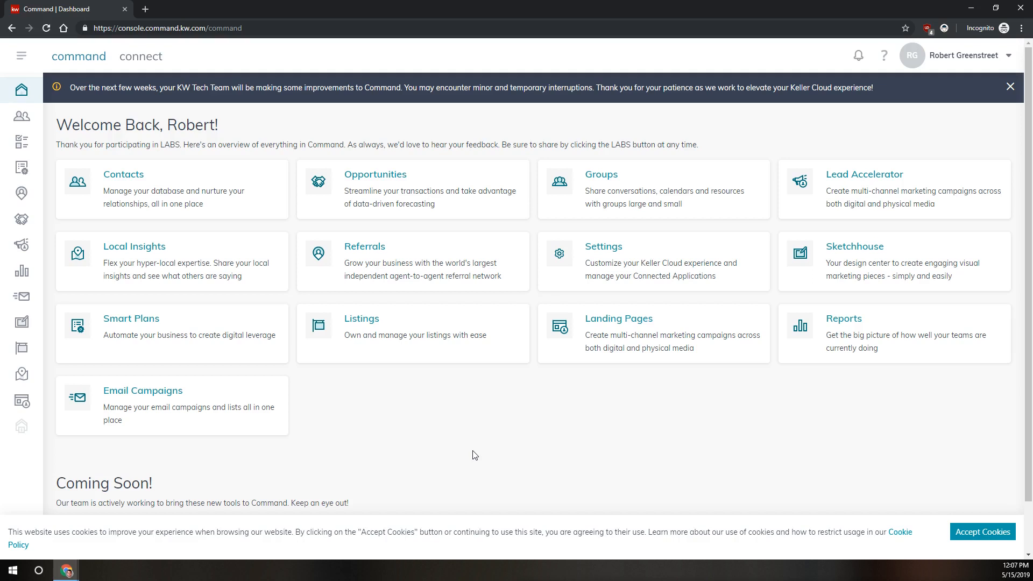
- Accept the site's cookies and open the account settings
click(976, 533)
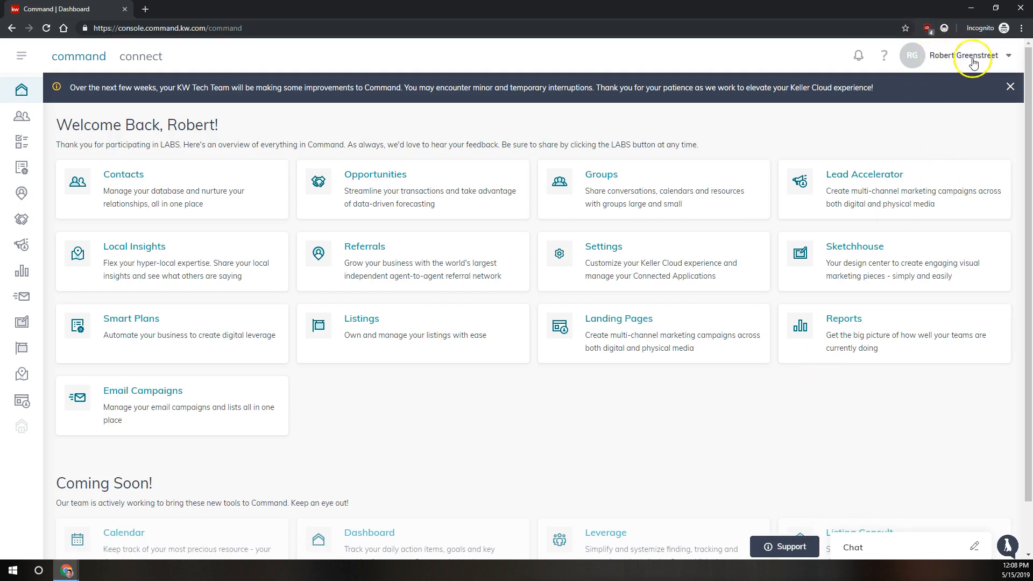
click(1000, 56)
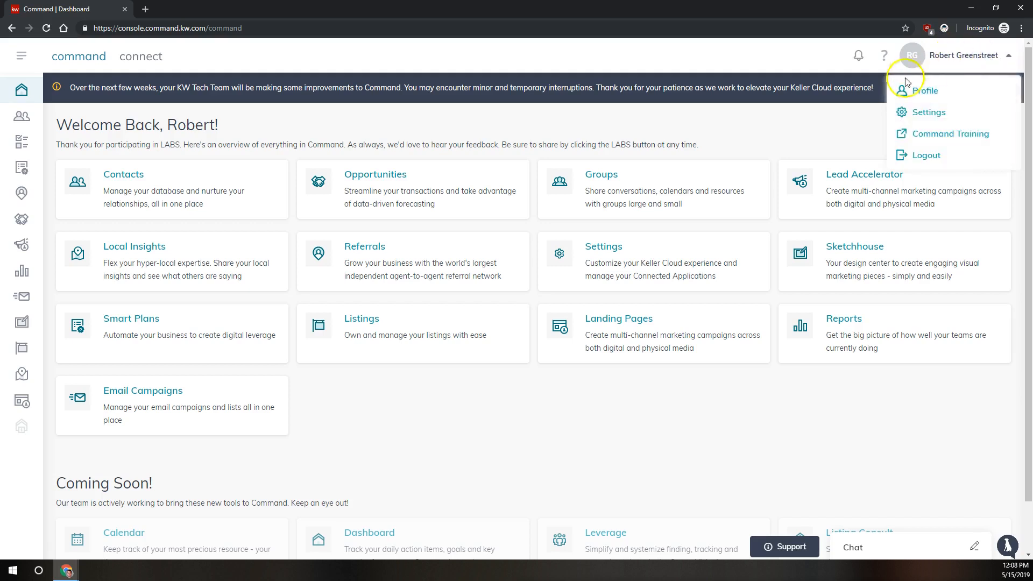
click(924, 119)
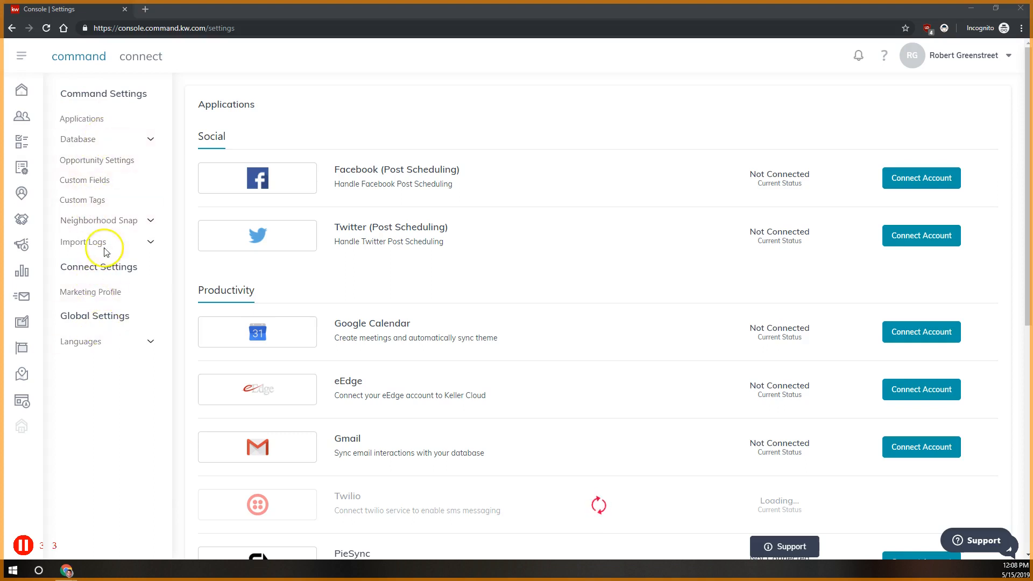
- Examine the list of connectable applications from Social to Email Marketing, especially the Facebook (Post Scheduling) entry
scroll(514, 291, down, 8)
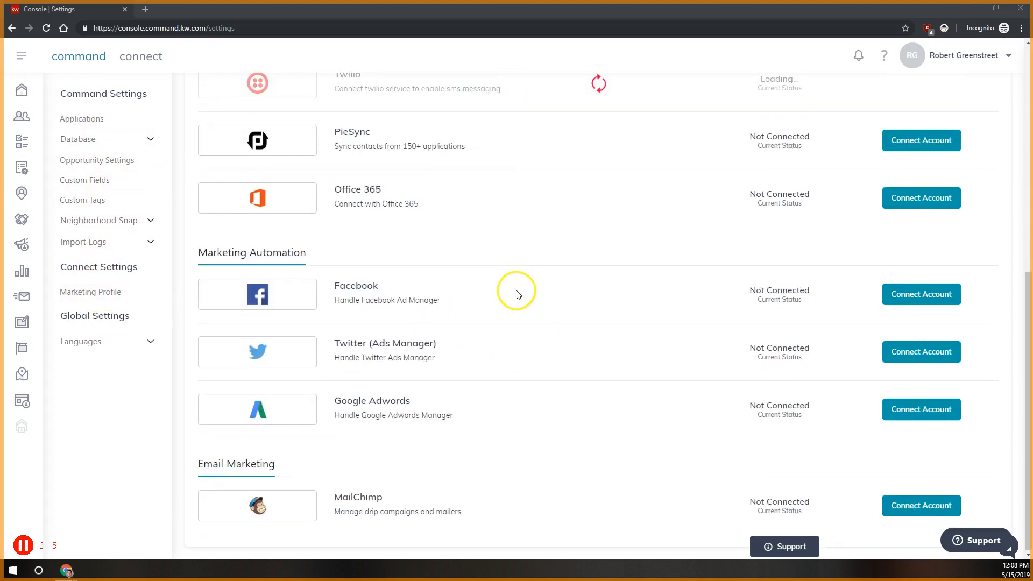
scroll(514, 289, up, 8)
scroll(514, 290, down, 8)
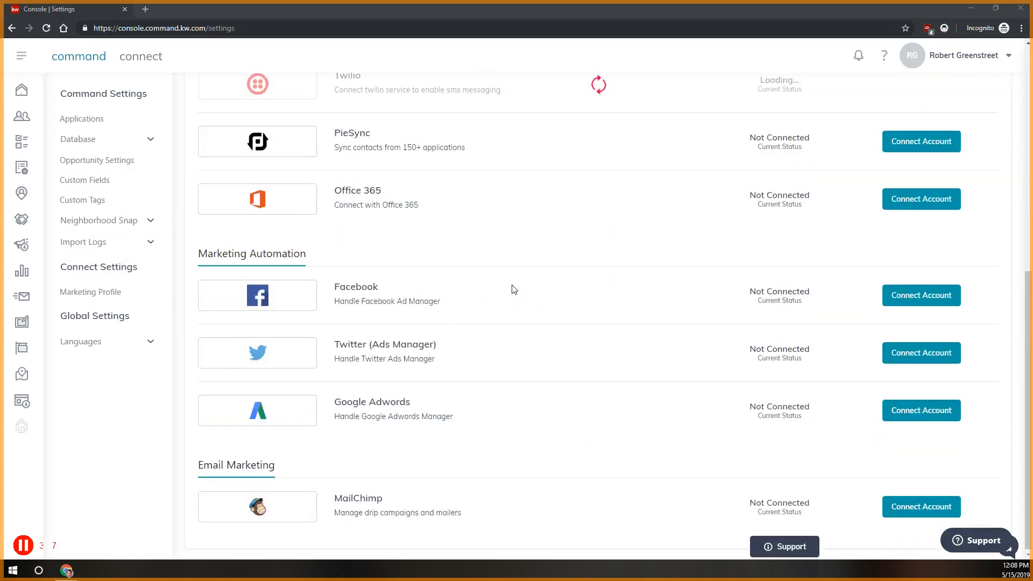
scroll(514, 289, up, 8)
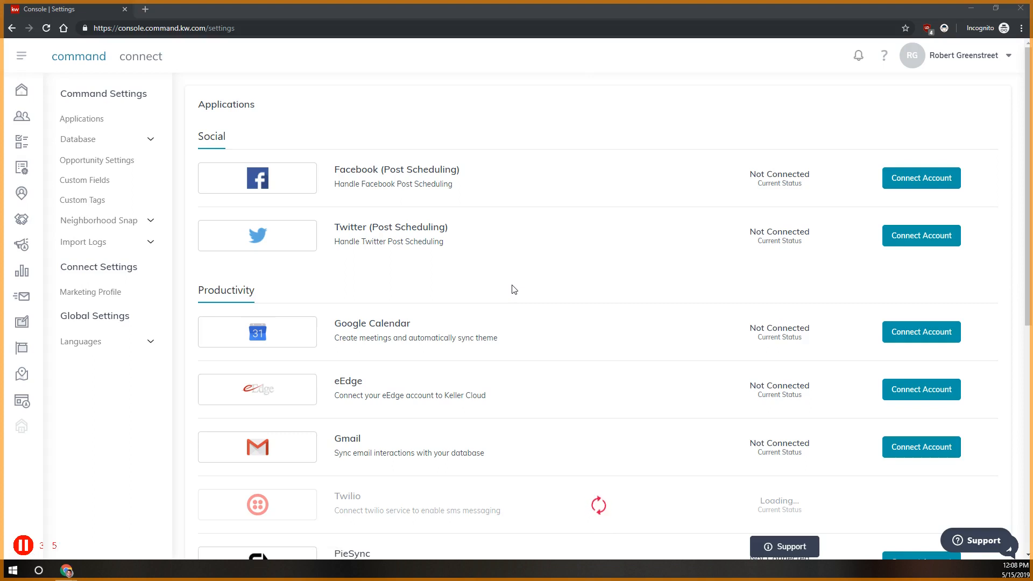
click(376, 171)
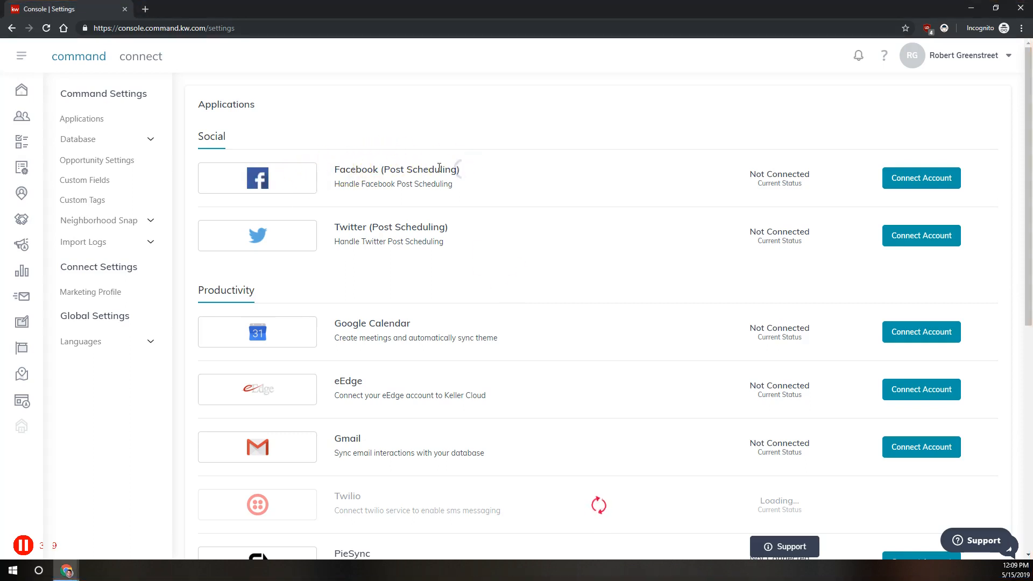
drag(381, 170, 458, 169)
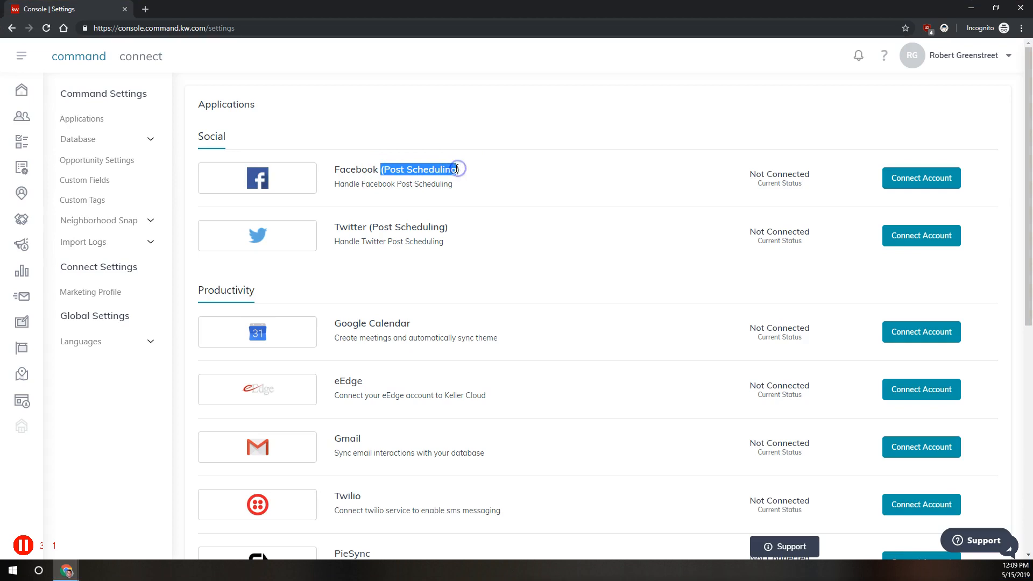
click(457, 169)
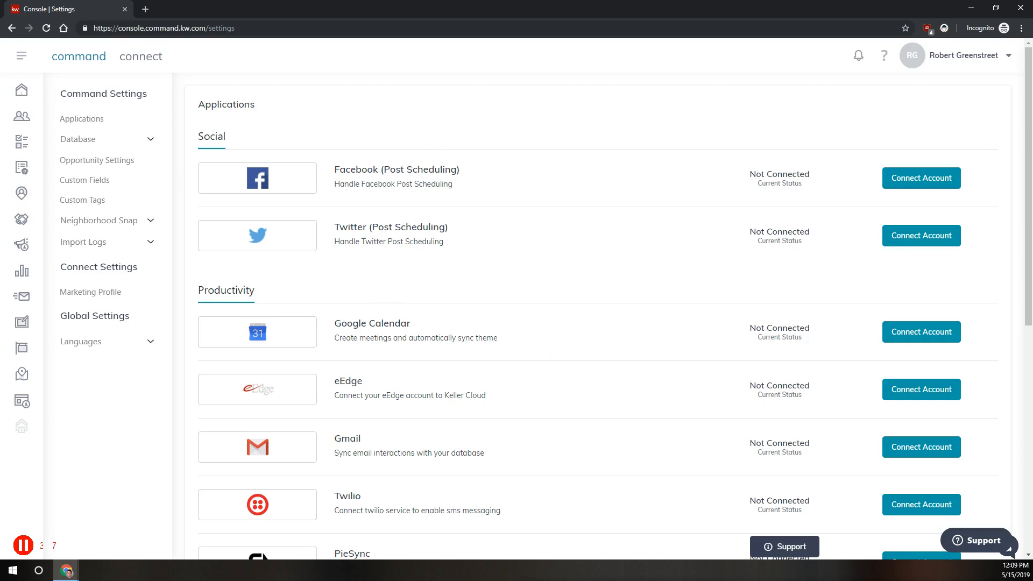
- Bring the meeting chat window into view, highlight its phone dial-in instructions and move the window off screen
drag(1032, 109, 448, 109)
scroll(444, 163, up, 1)
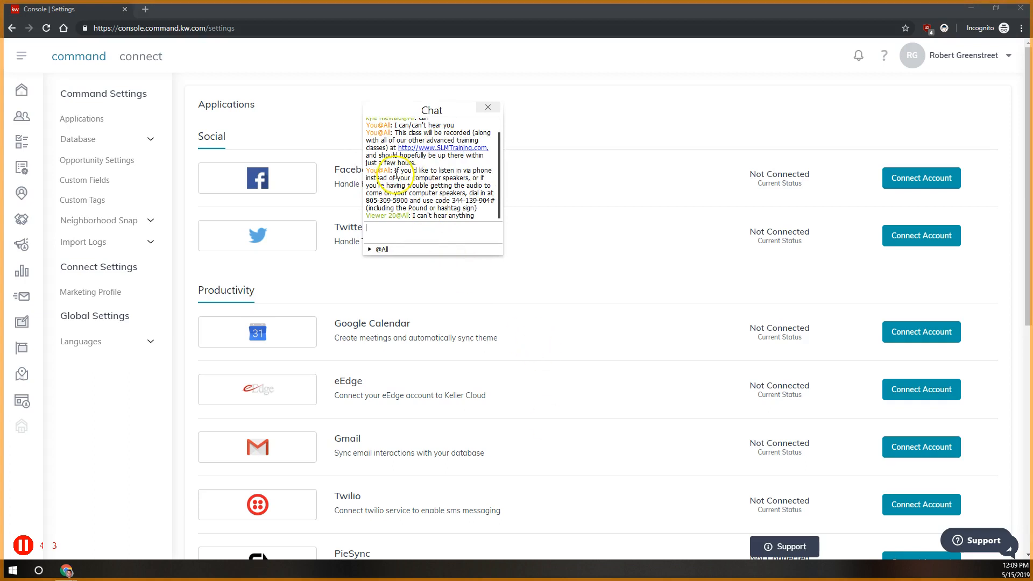
drag(393, 170, 487, 209)
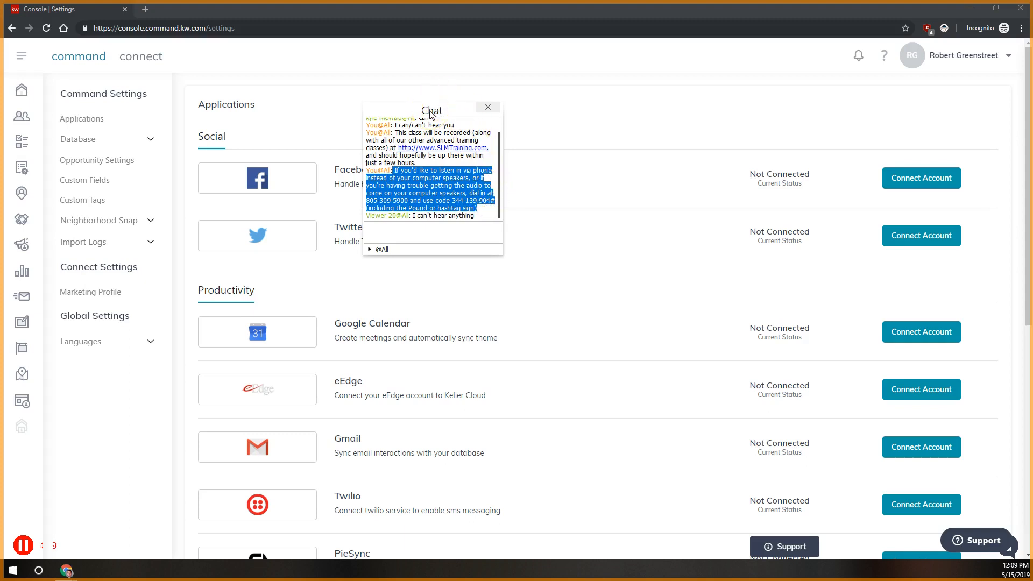
drag(430, 111, 377, 580)
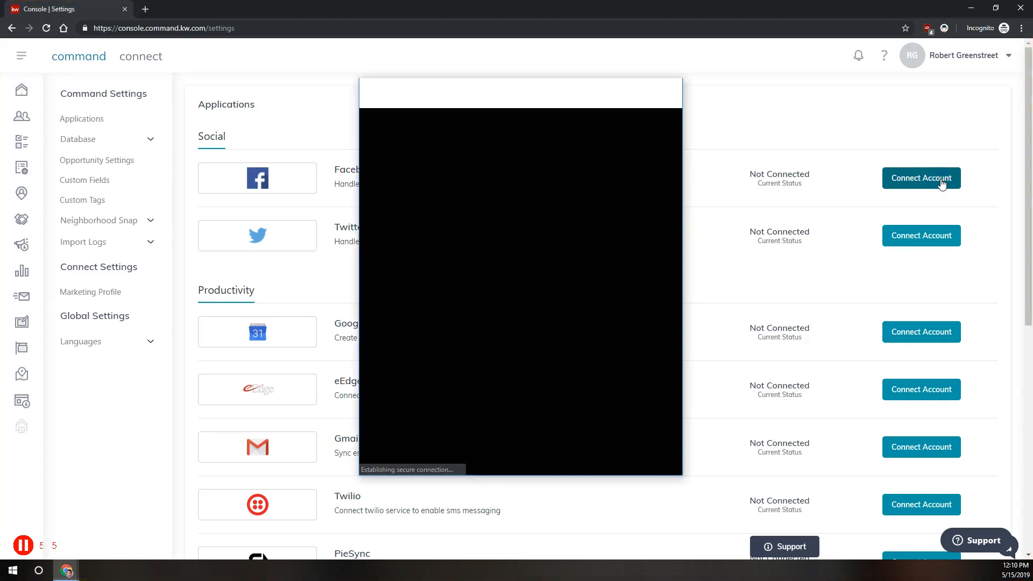
- Log in to Facebook with the account's e-mail and password to connect Facebook (Post Scheduling)
click(510, 164)
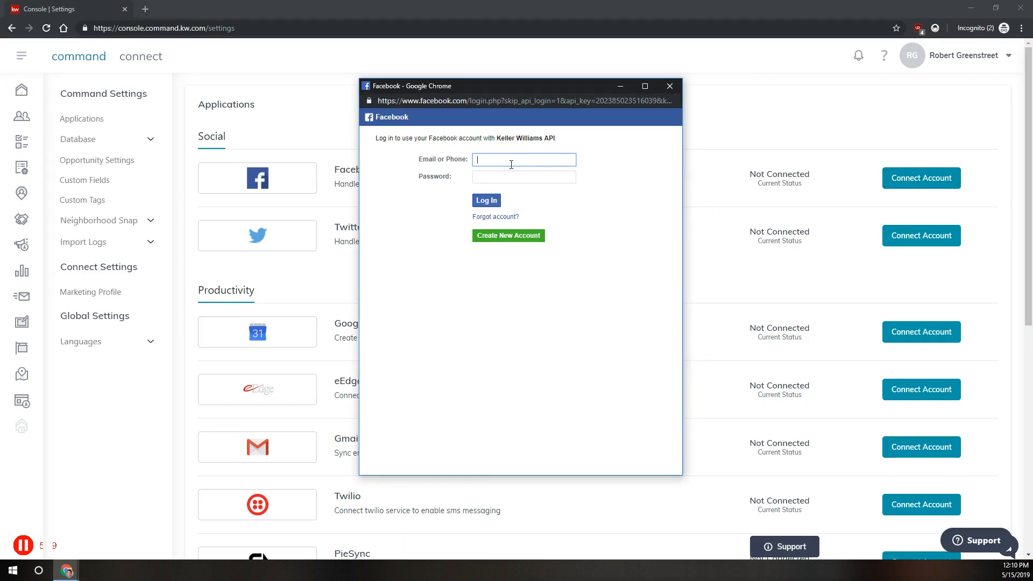
key(Tab)
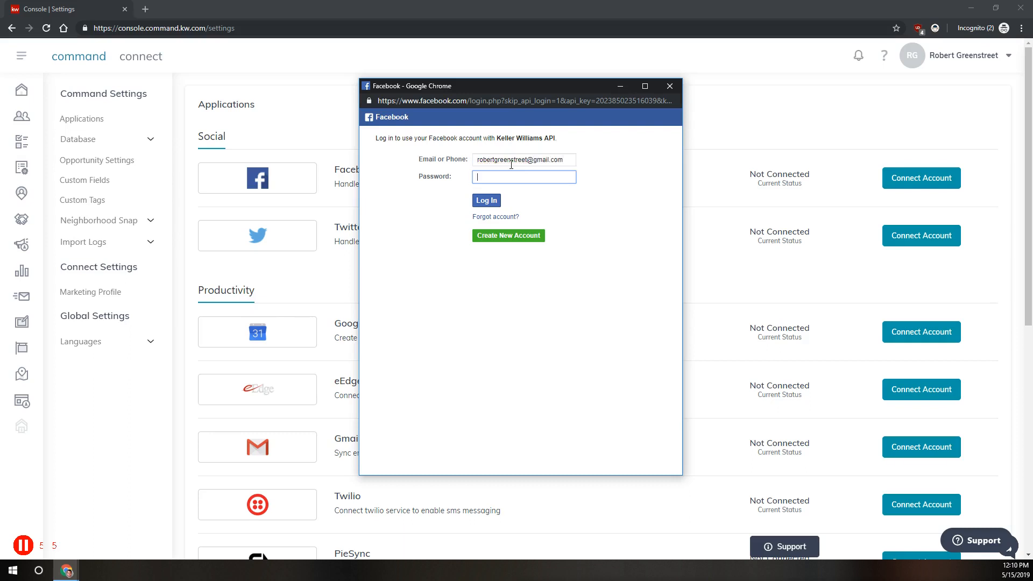
text(••••••••••••)
key(Return)
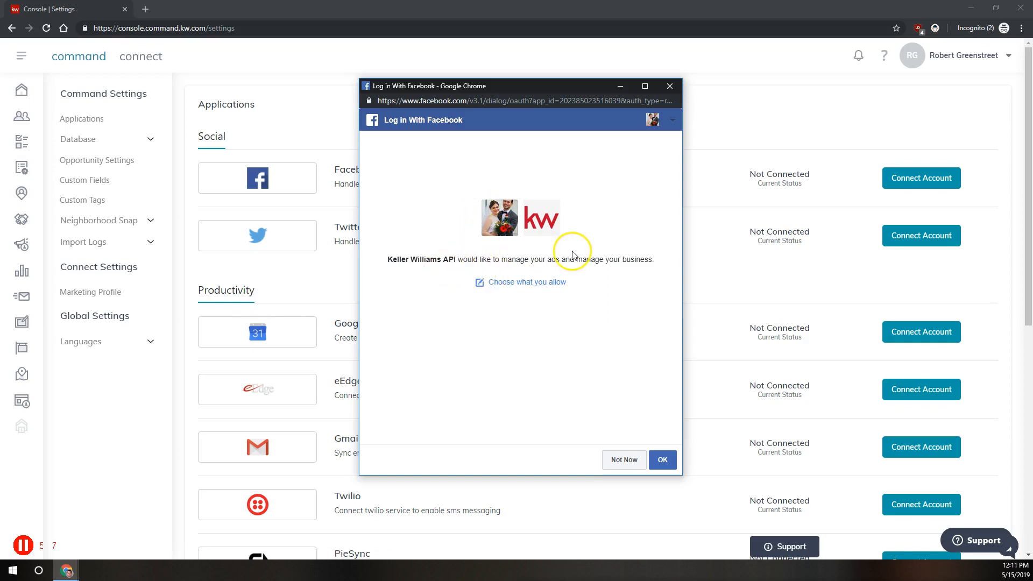
- Allow Keller Williams API to manage ads and business on Facebook, and connect the SLM Demonstration page
click(518, 282)
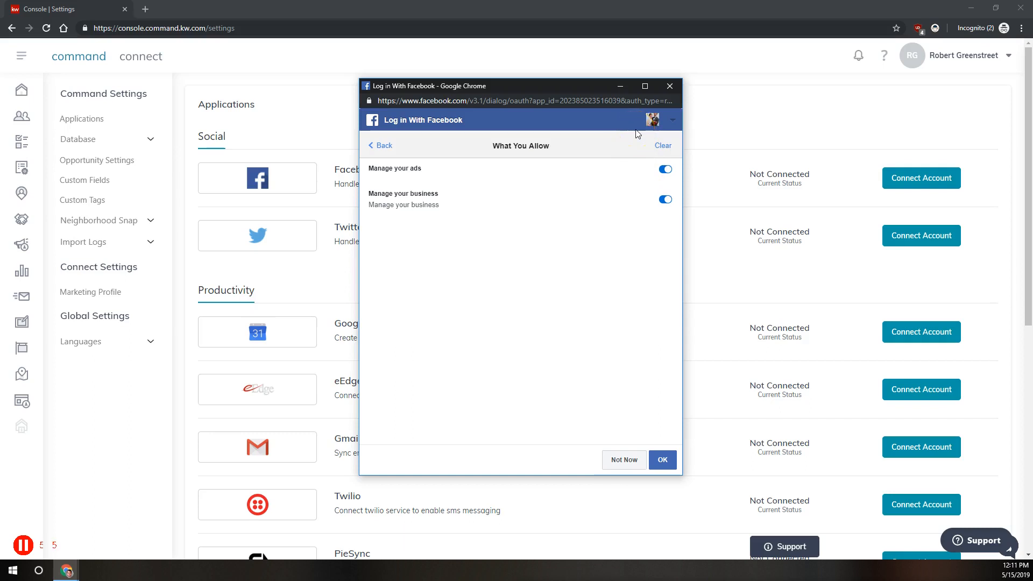
click(663, 460)
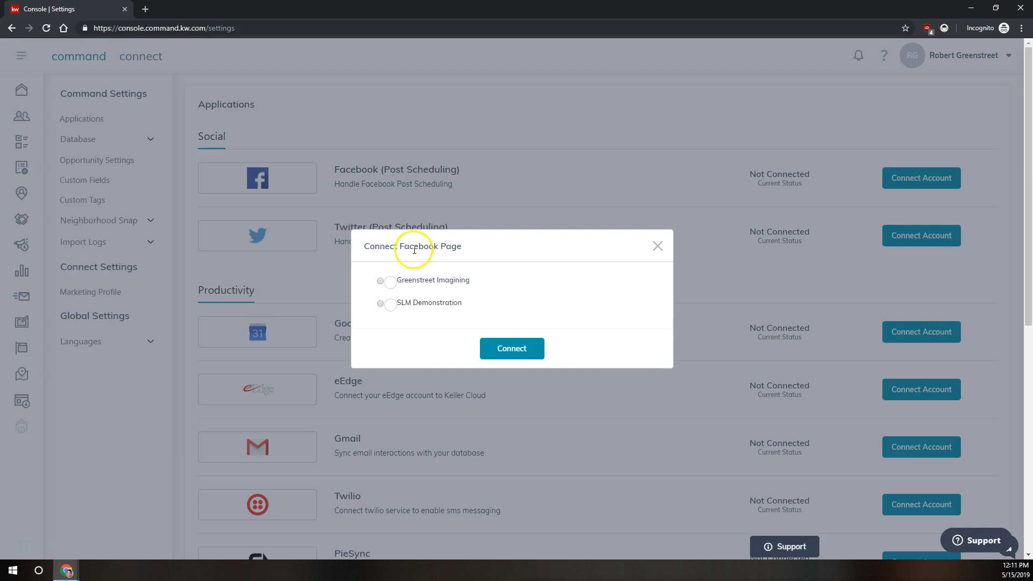
click(380, 280)
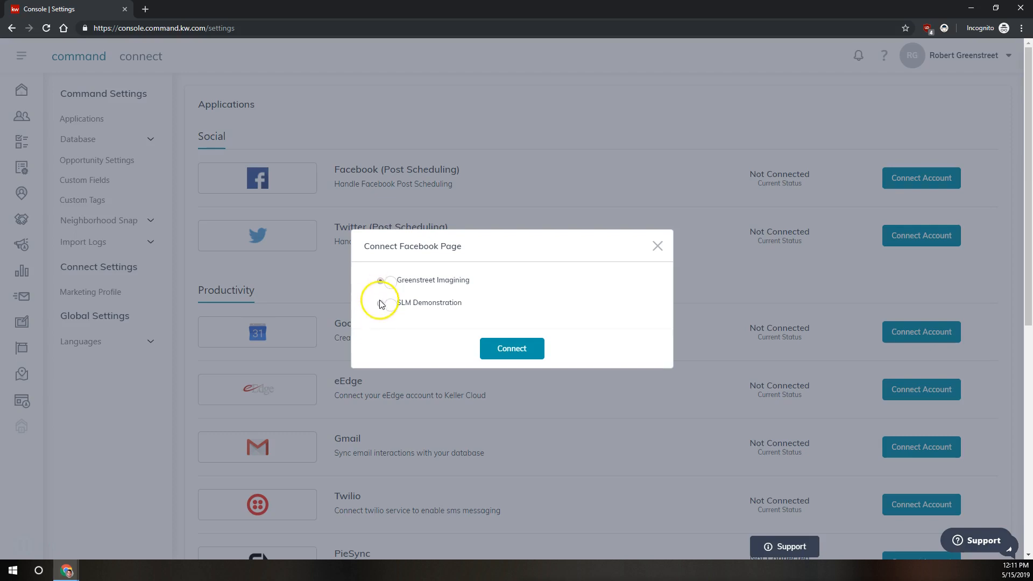
click(381, 304)
click(380, 304)
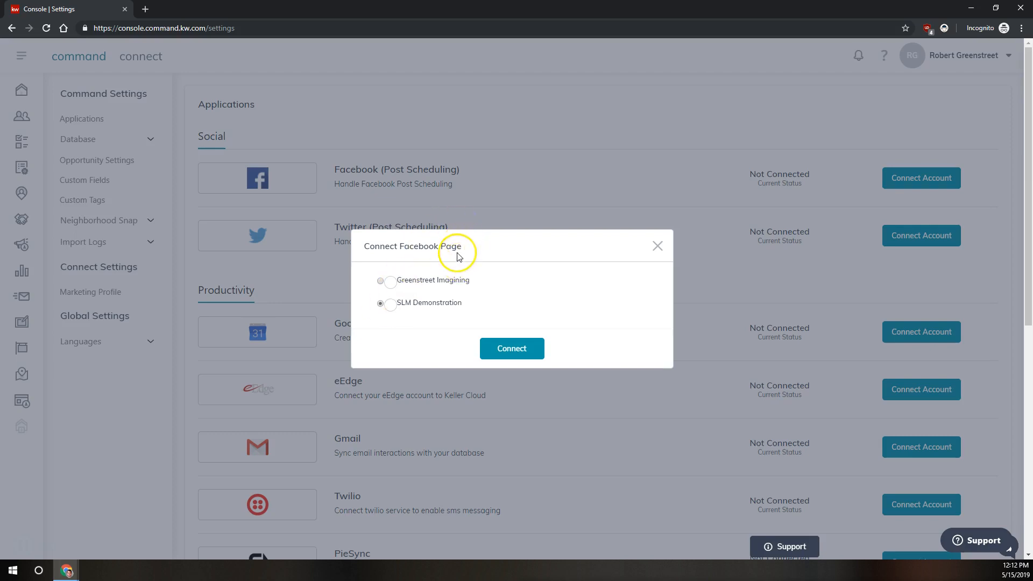
click(512, 348)
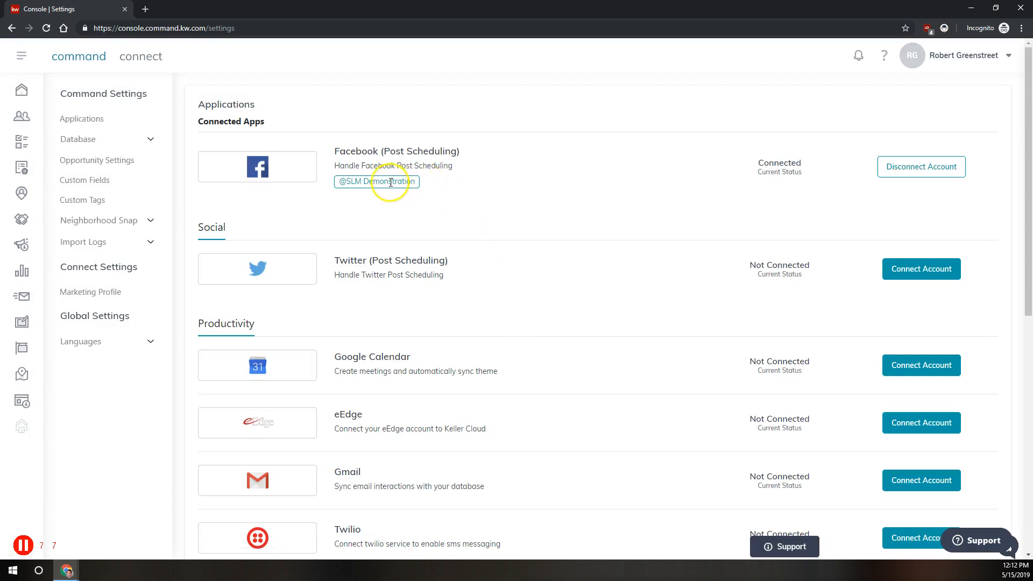
drag(338, 182, 419, 184)
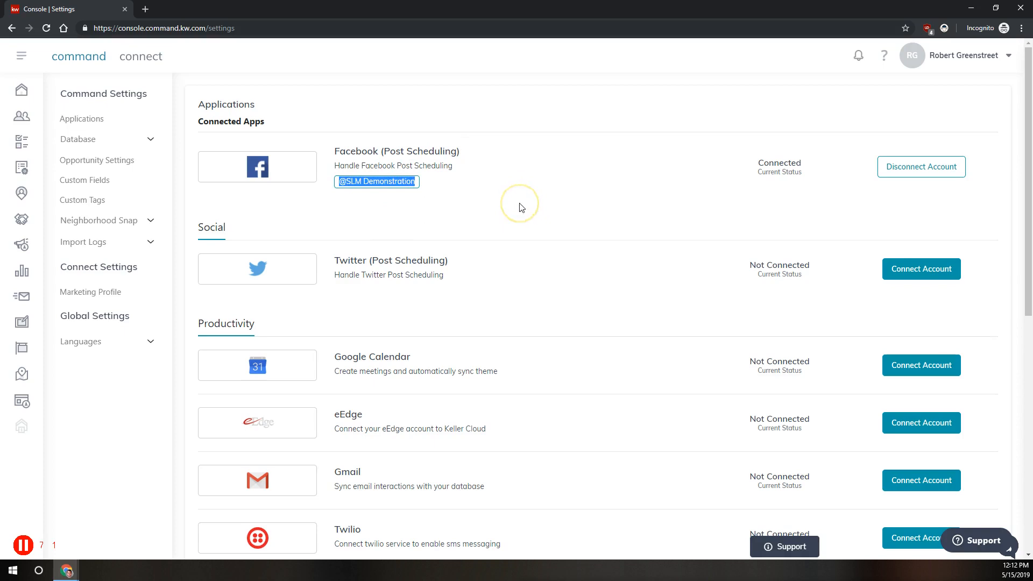
drag(199, 122, 282, 125)
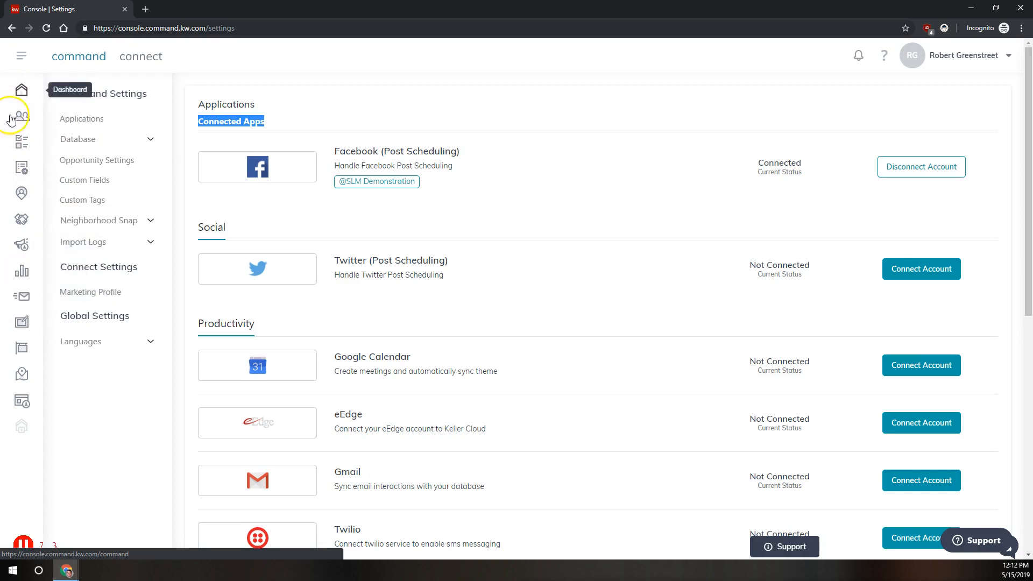
click(379, 125)
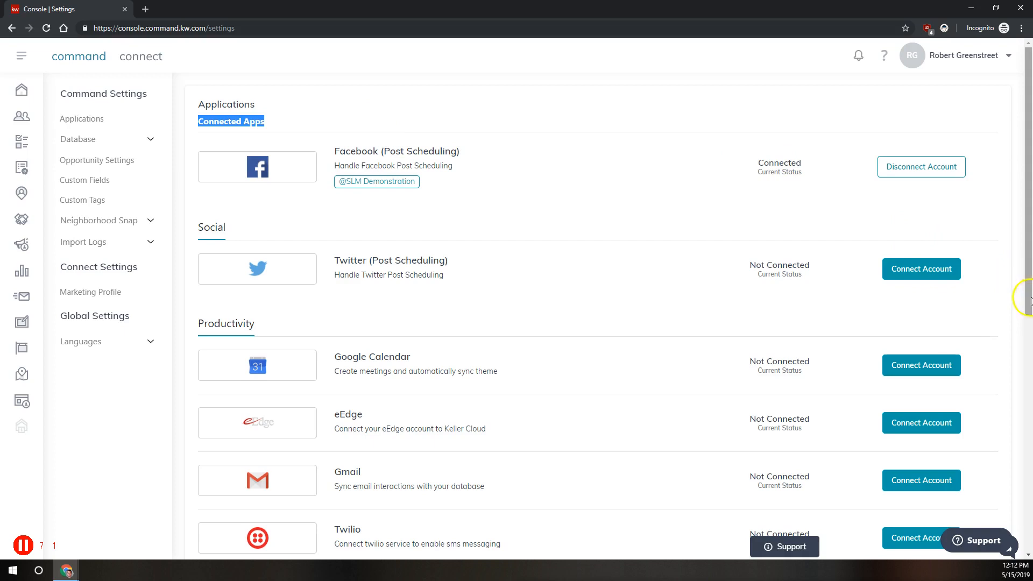
- Try to connect Twitter (Post Scheduling) by authorizing Lead Accel with the account's e-mail and password
click(922, 275)
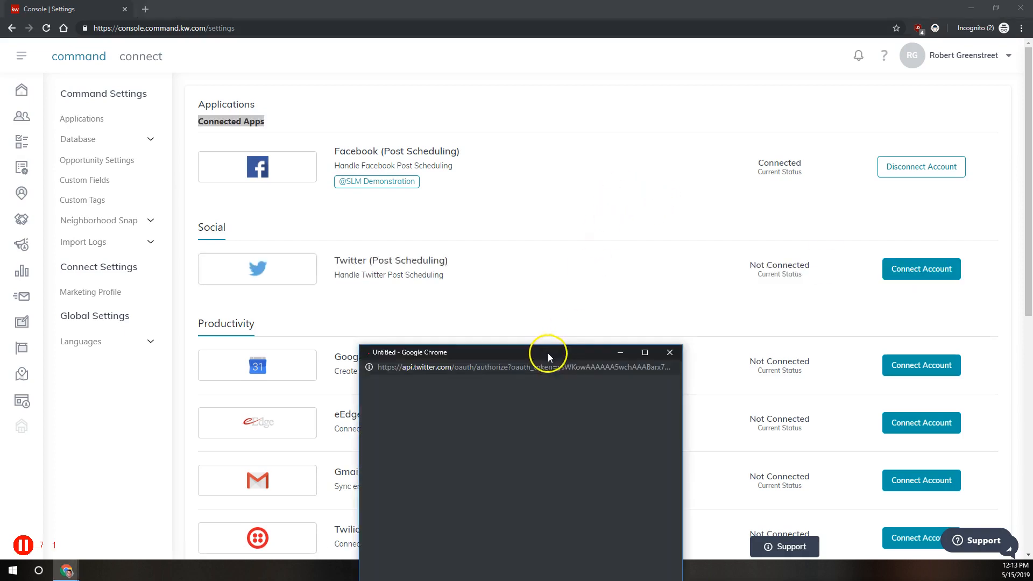
drag(547, 353, 537, 101)
click(413, 167)
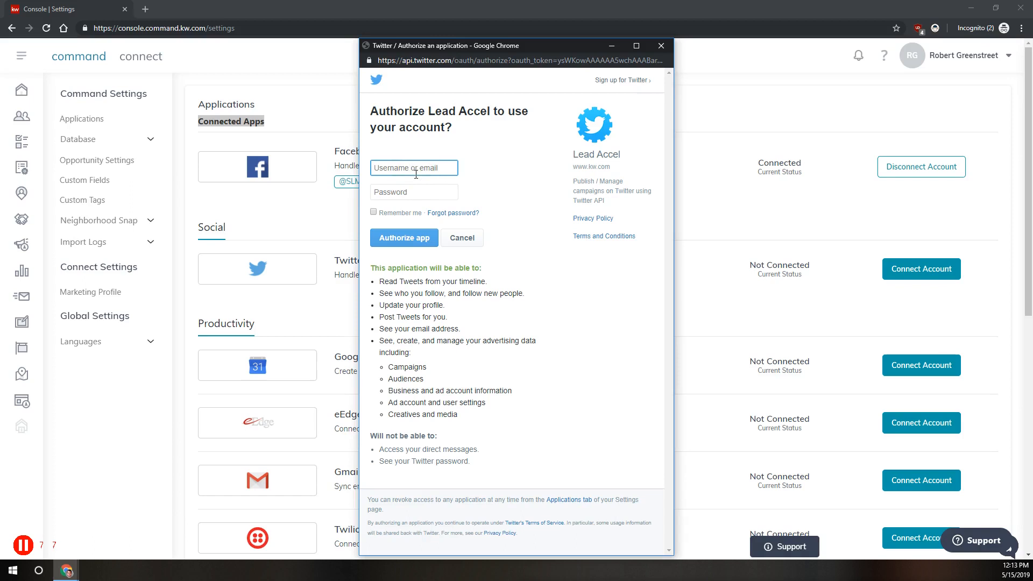
key(Tab)
text(s****)
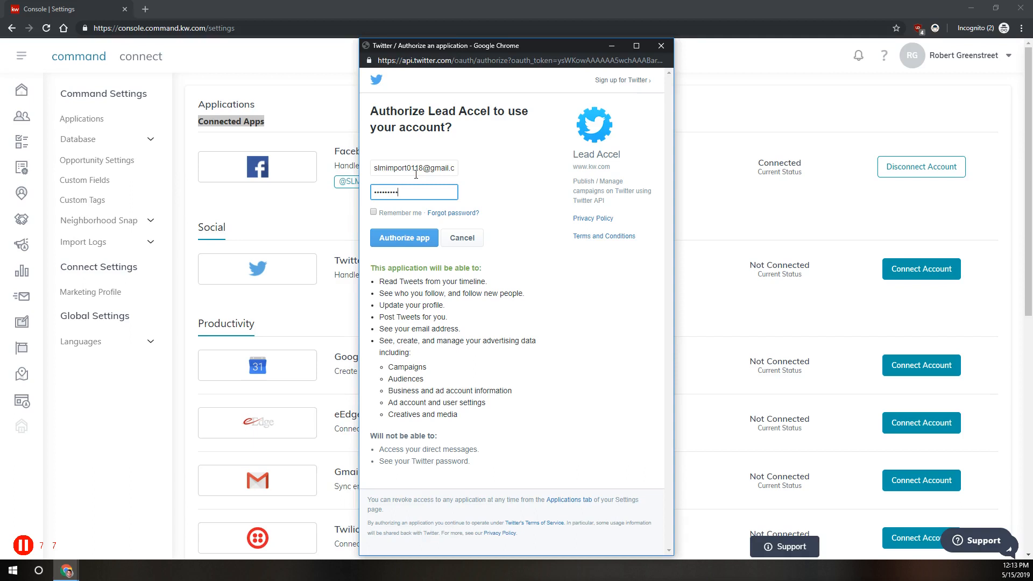
click(413, 237)
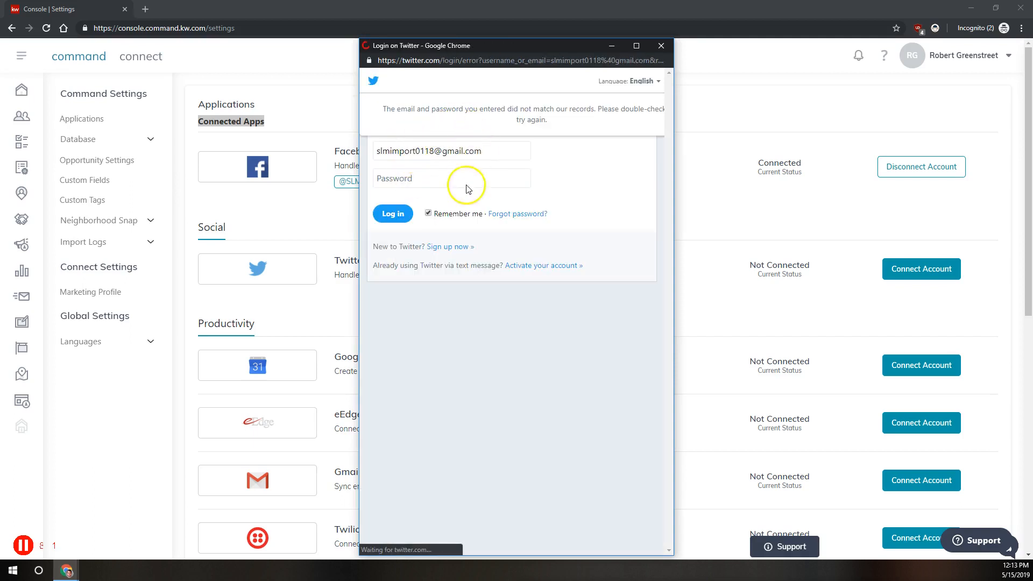
- Retry the Twitter login with the account password for the same e-mail, and close the login window
click(476, 178)
text(***********)
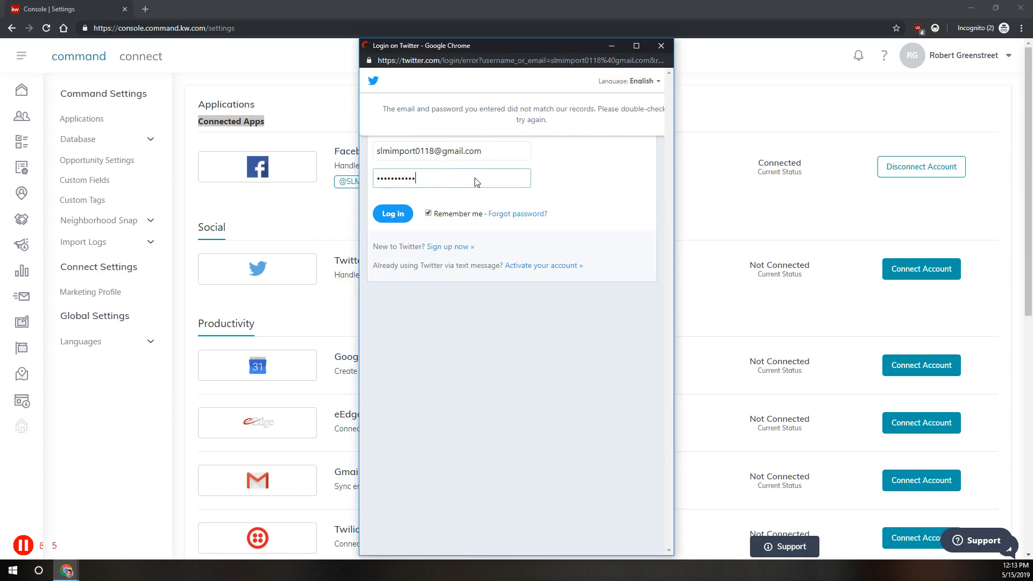
key(Return)
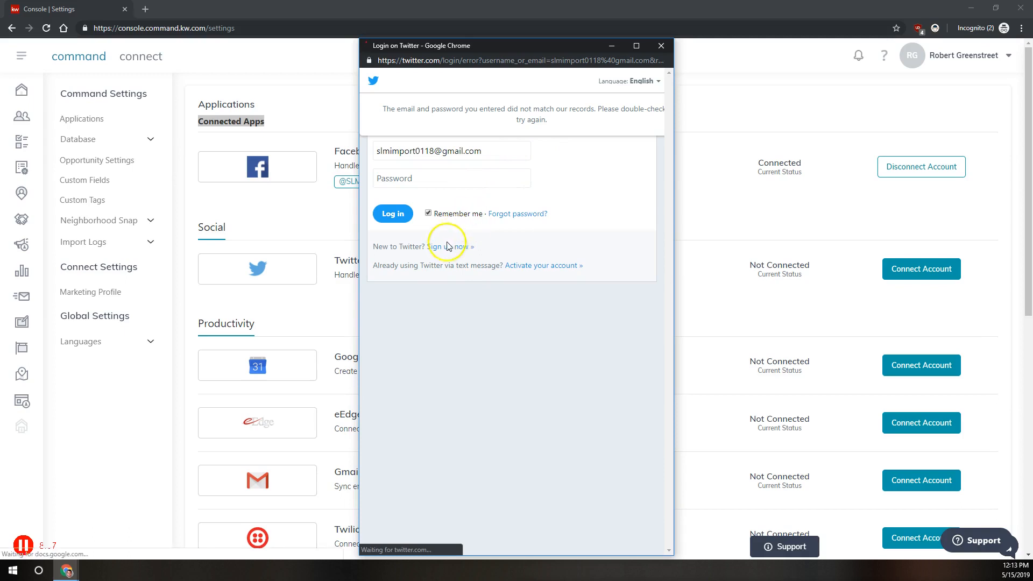
drag(482, 151, 376, 150)
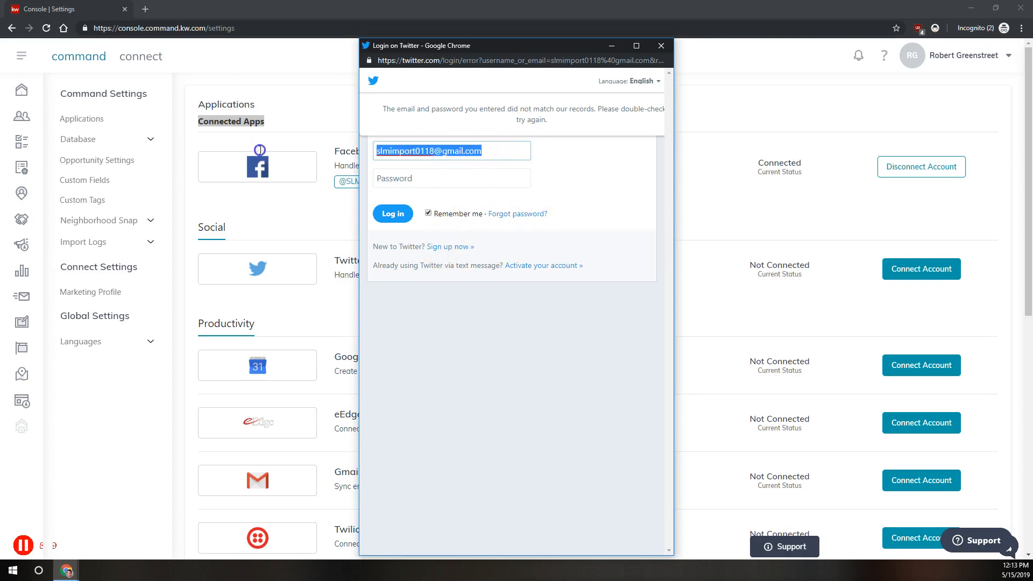
click(662, 46)
- Restart the Twitter (Post Scheduling) connection and try to authorize Lead Accel with the account's username and password
click(922, 269)
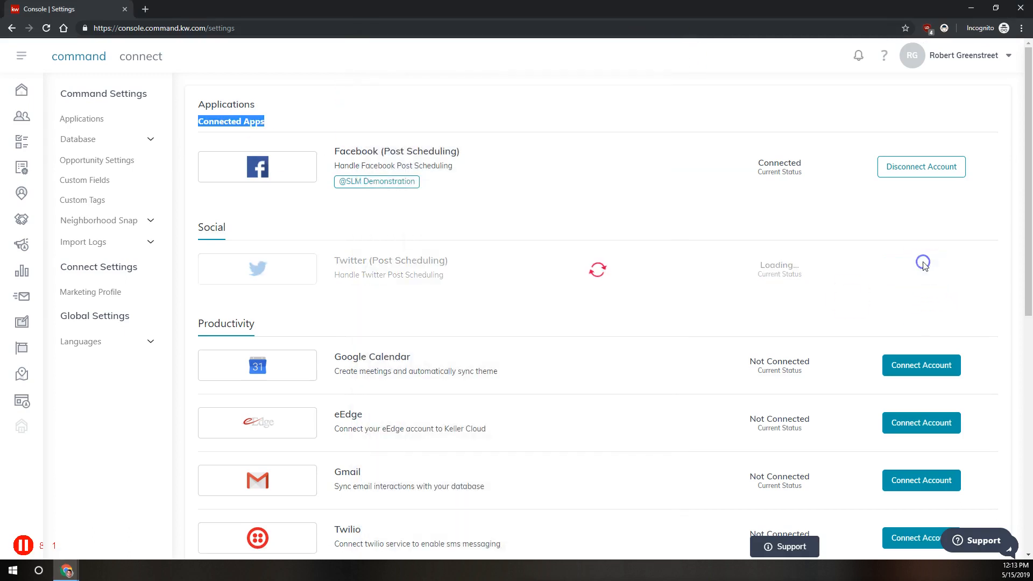
drag(505, 355, 526, 102)
key(Tab)
text(•••••••••••)
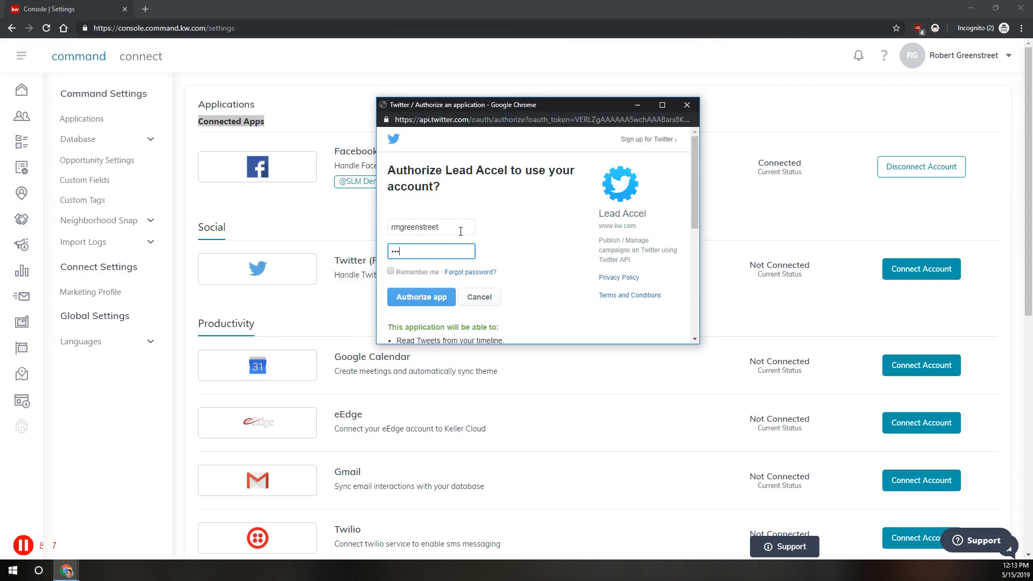
key(Return)
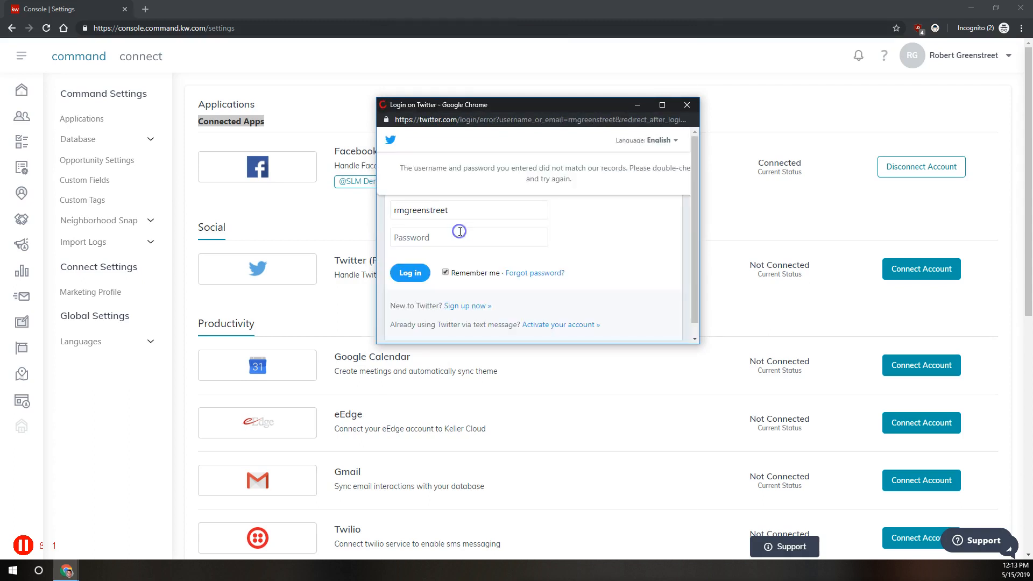
- Retry the Twitter login for Lead Accel with the account password
click(460, 232)
key(BackSpace)
key(BackSpace)
key(BackSpace)
key(BackSpace)
key(BackSpace)
key(BackSpace)
key(BackSpace)
key(BackSpace)
key(BackSpace)
key(BackSpace)
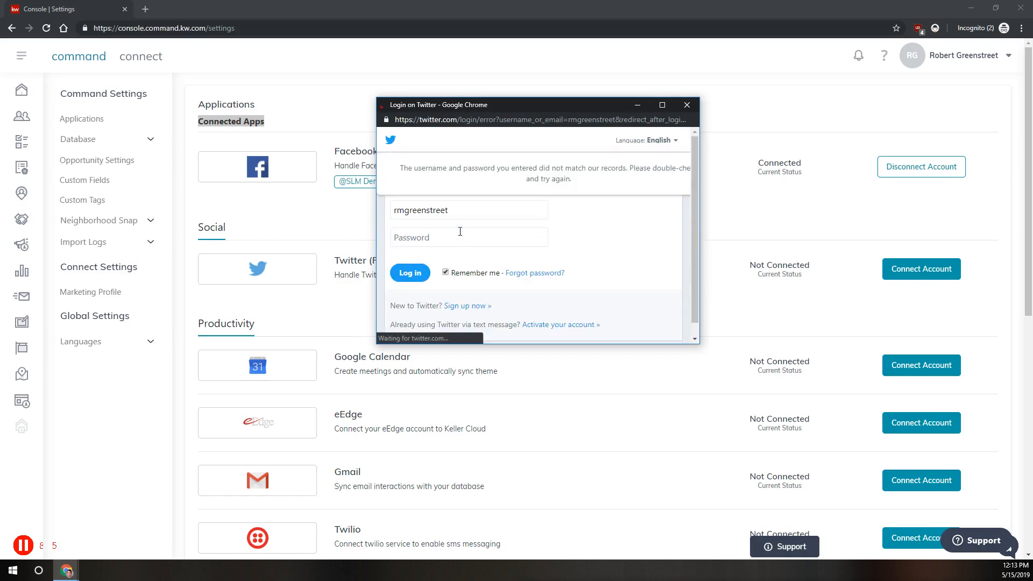
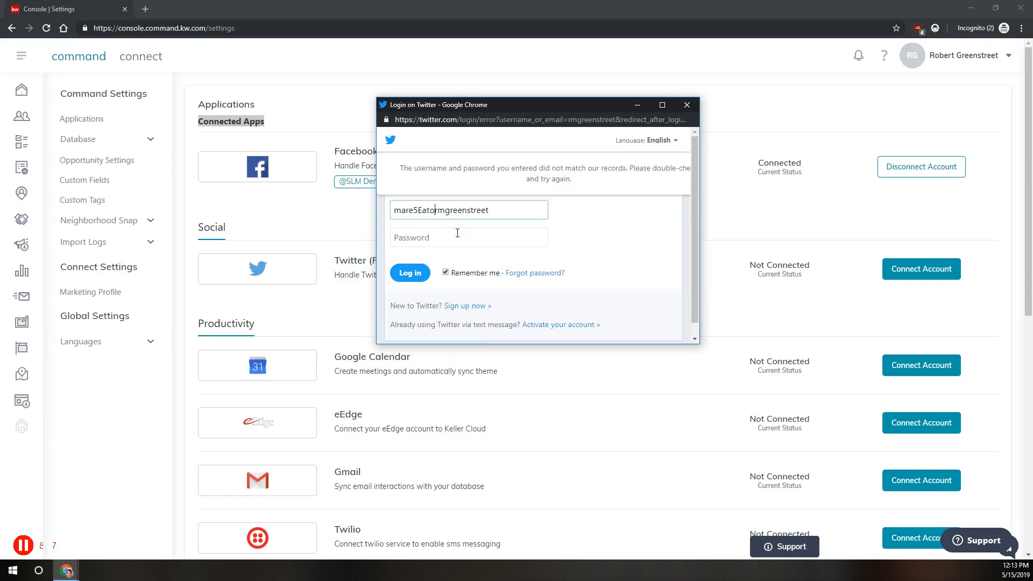
key(Return)
- Log in to Twitter with the account's username and password, and authorize Lead Accel to use the account
drag(442, 210, 219, 211)
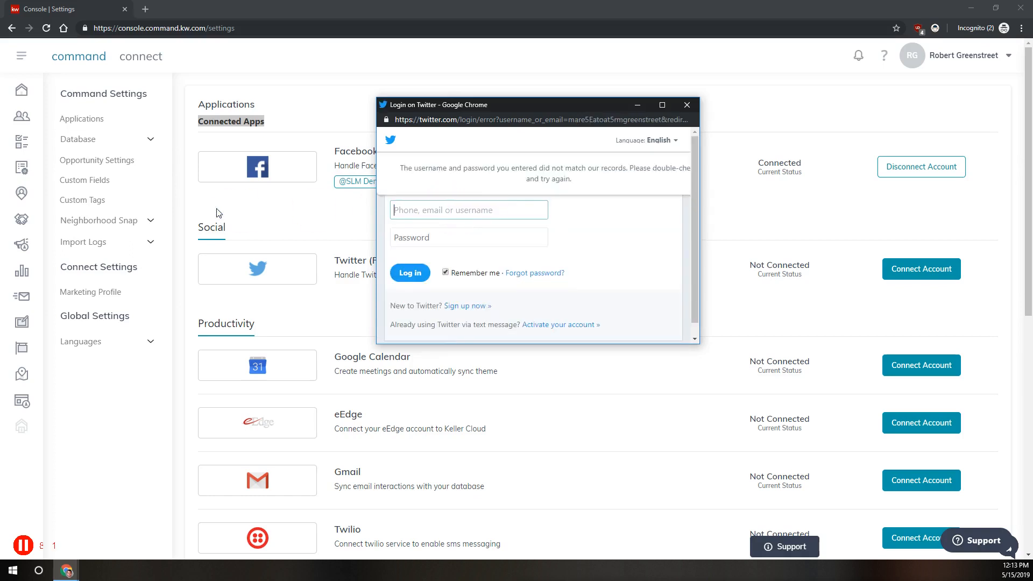
key(Tab)
text(••••••••••••)
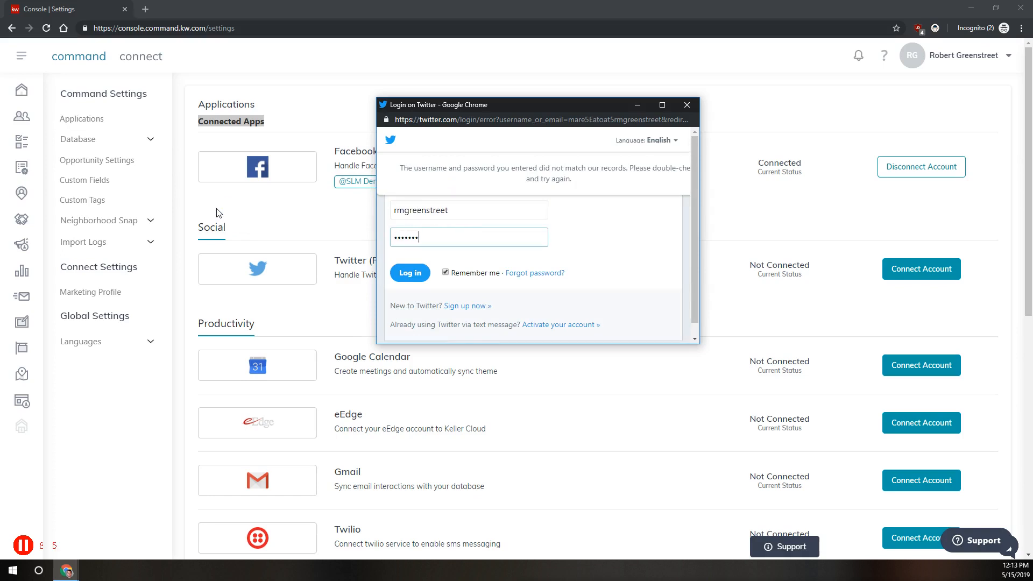
key(Return)
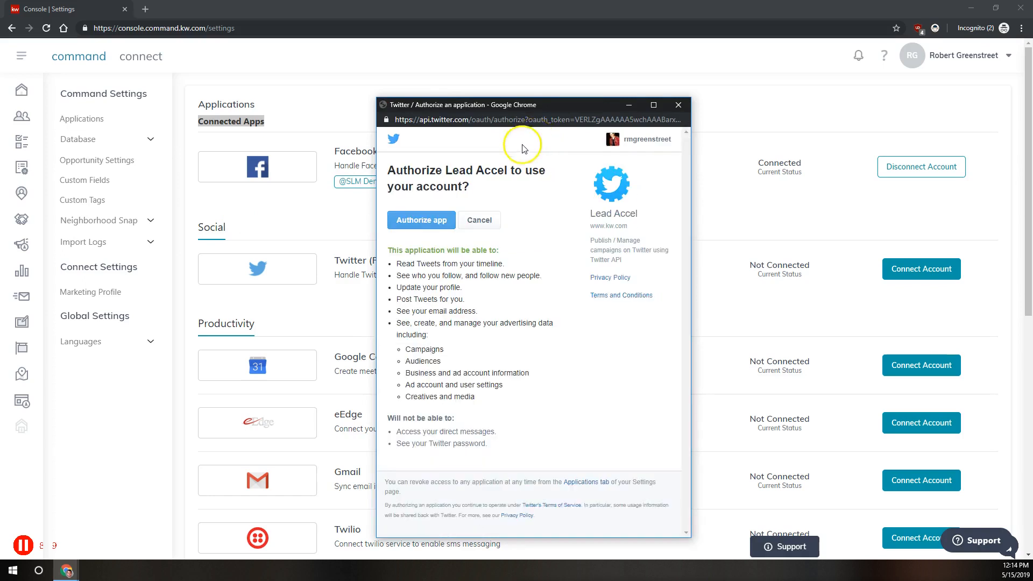
click(418, 225)
click(418, 225)
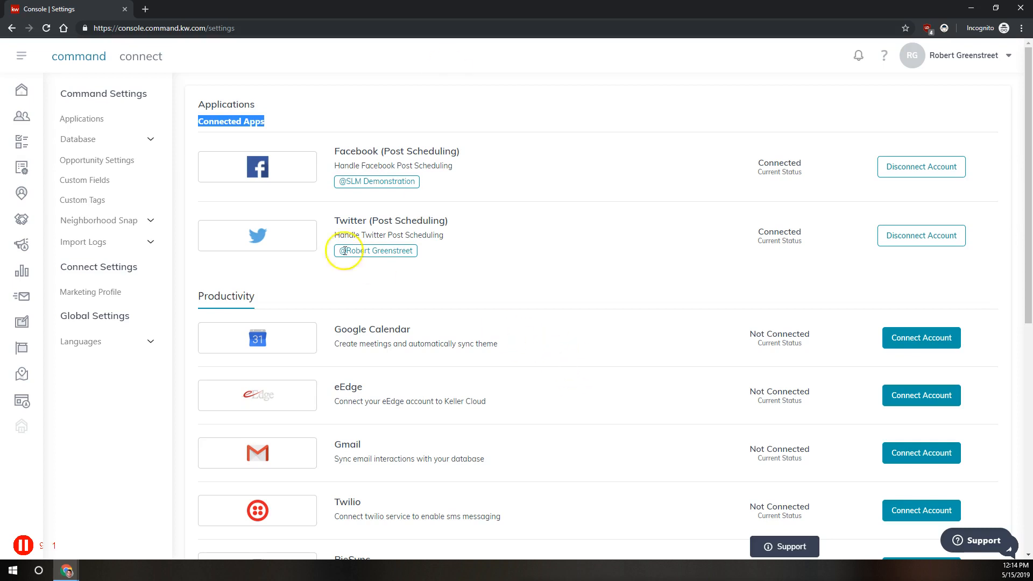
- Start the Google Calendar connection and sign in to Google with the account's kw.com e-mail address and password
scroll(249, 164, down, 3)
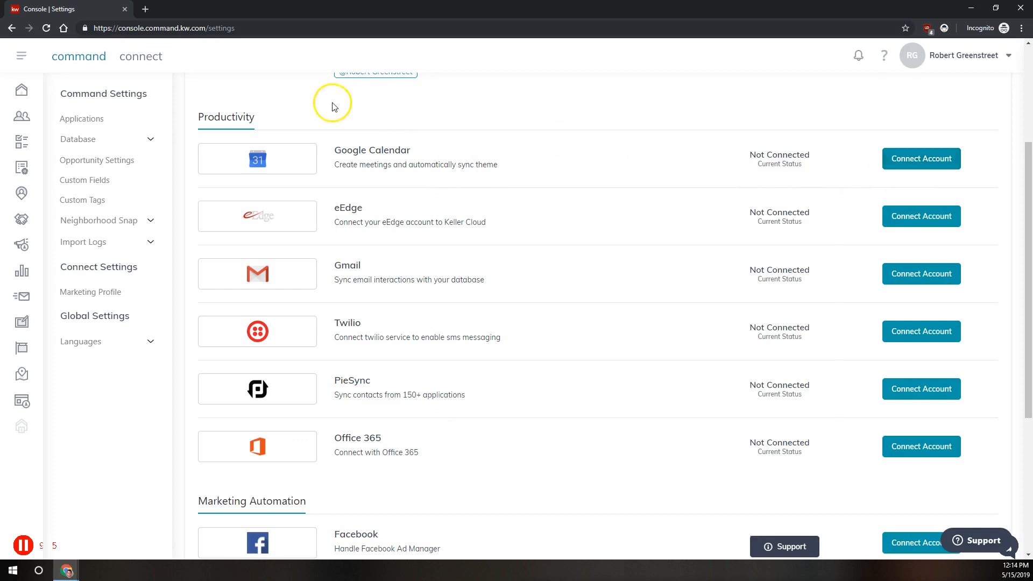
drag(335, 165, 393, 168)
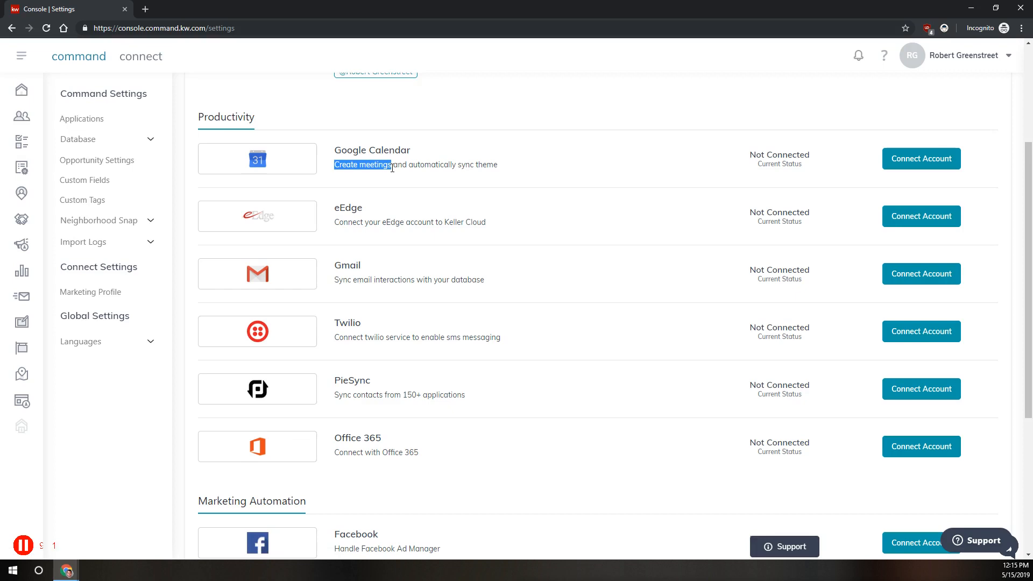
click(915, 167)
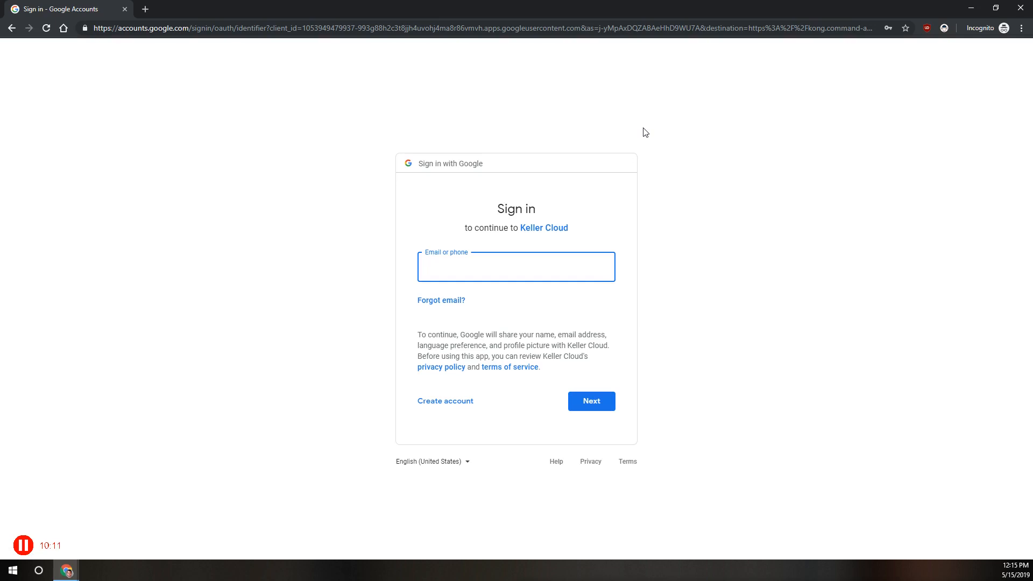
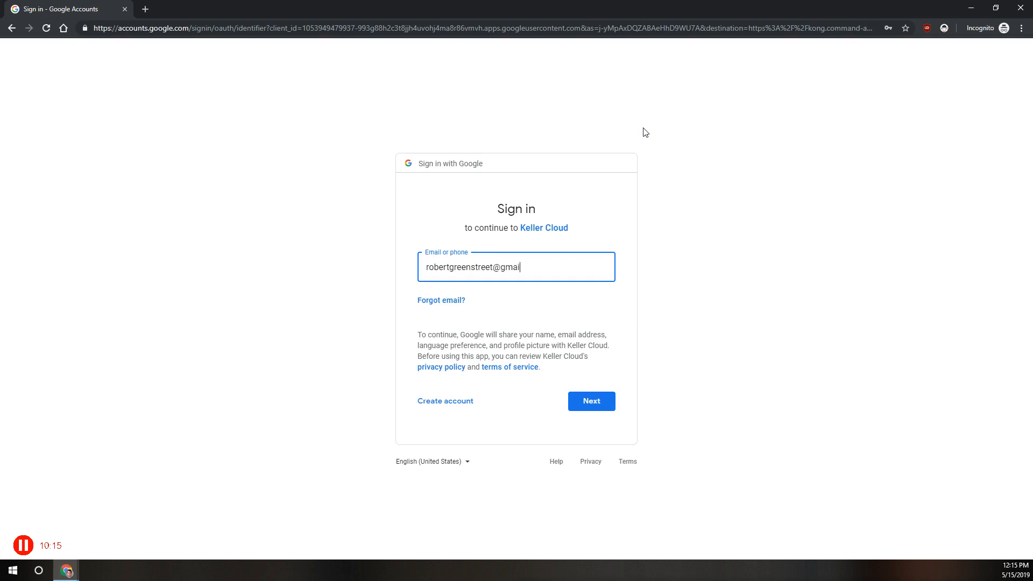
key(Return)
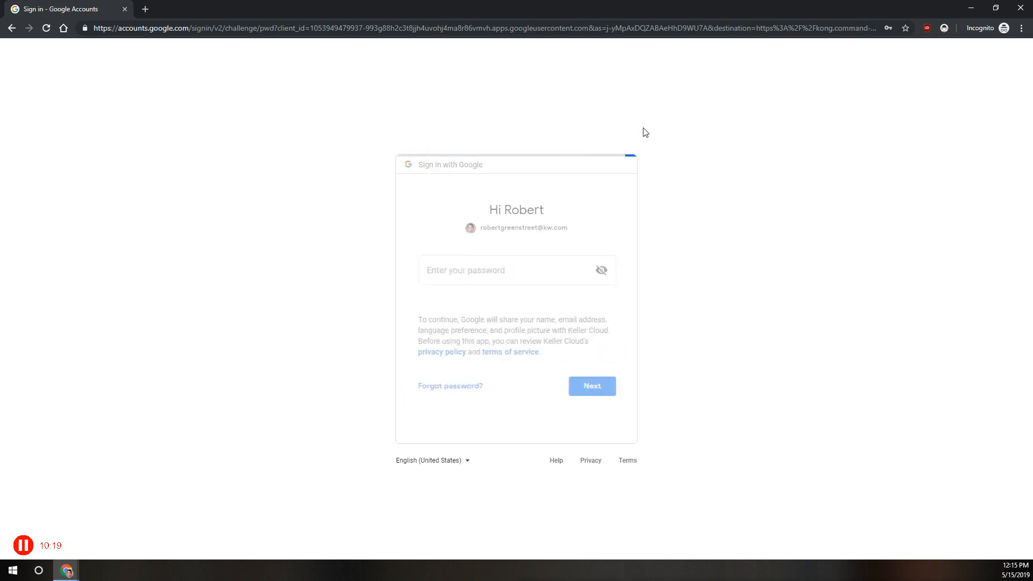
text(•••••••••••••)
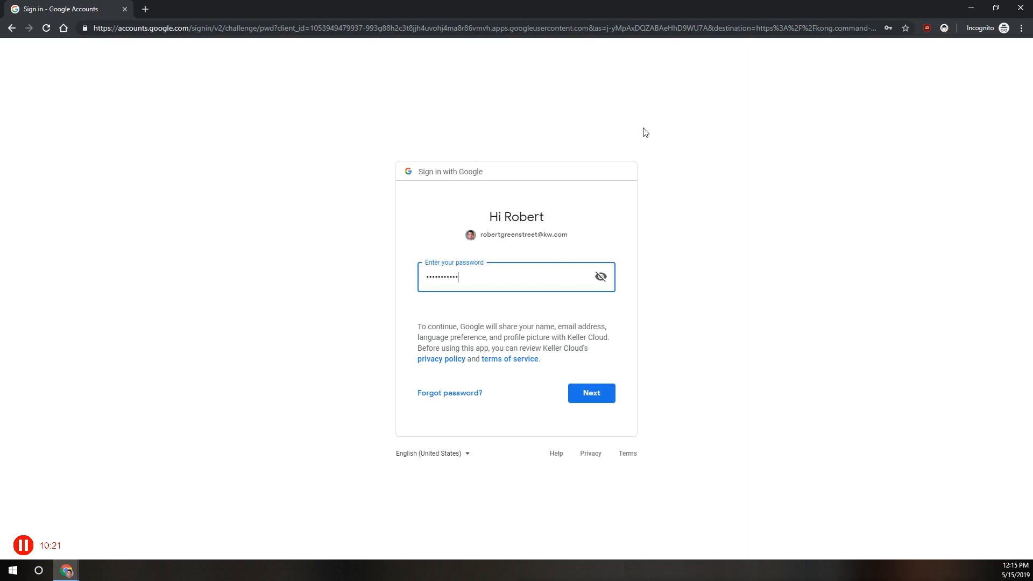
key(Return)
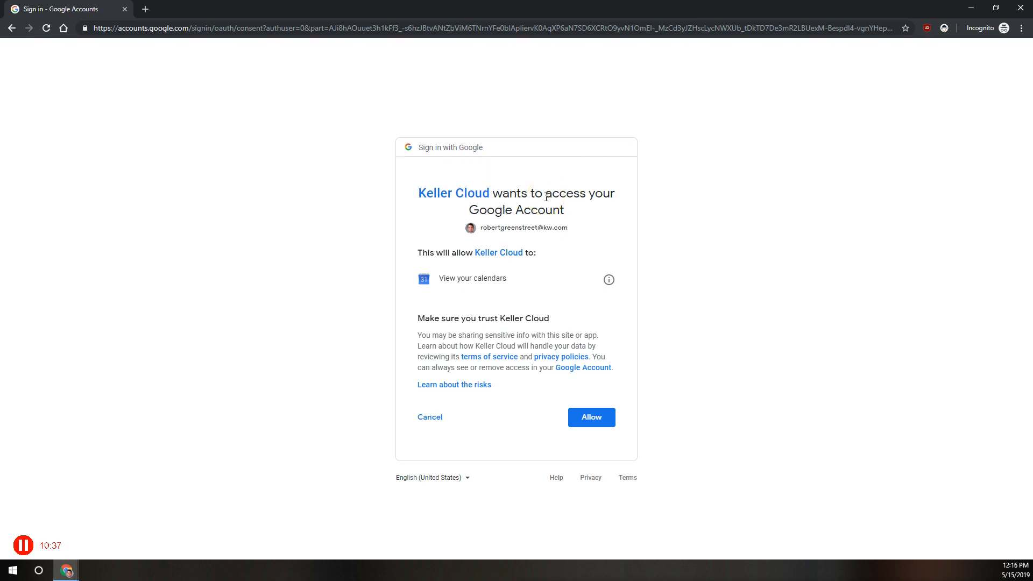
- Review the calendar permission details and allow Keller Cloud to view the Google account's calendars
double_click(448, 277)
click(463, 267)
click(608, 281)
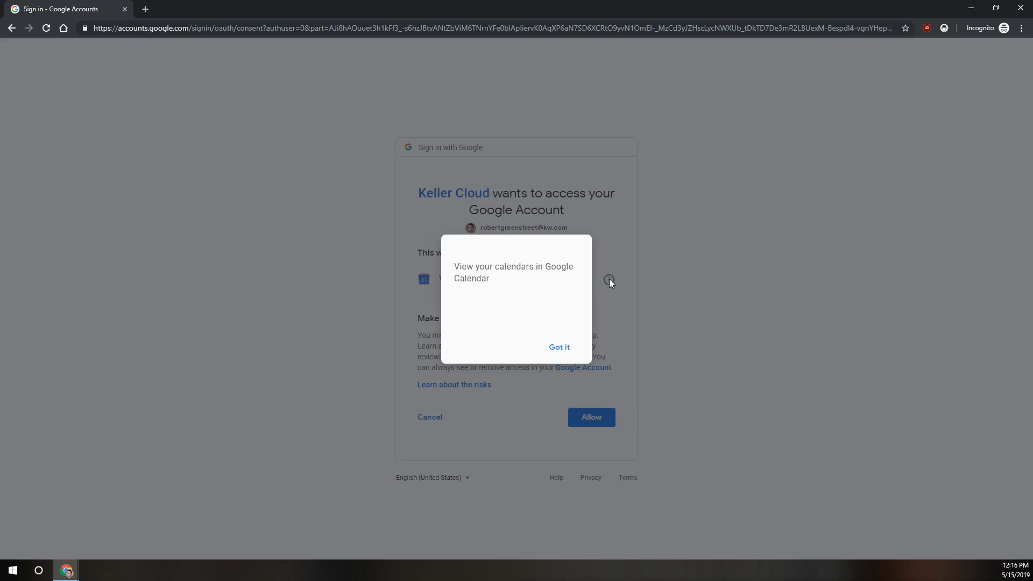
click(559, 347)
click(582, 411)
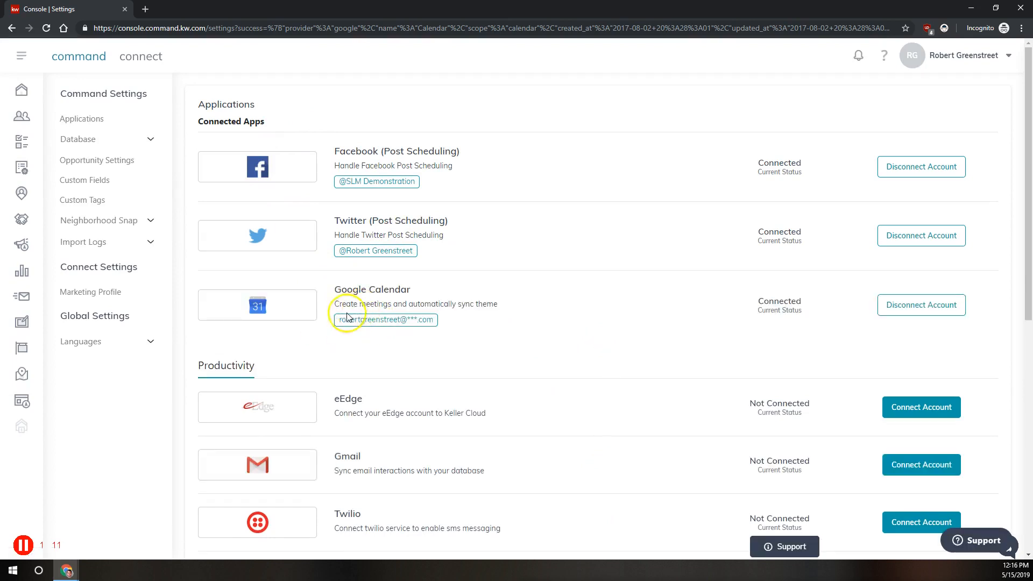
- Connect the eEdge account, keeping the prefilled verification data with York, PA, and synchronize its contacts across Keller Cloud
triple_click(336, 286)
click(343, 286)
scroll(419, 283, down, 3)
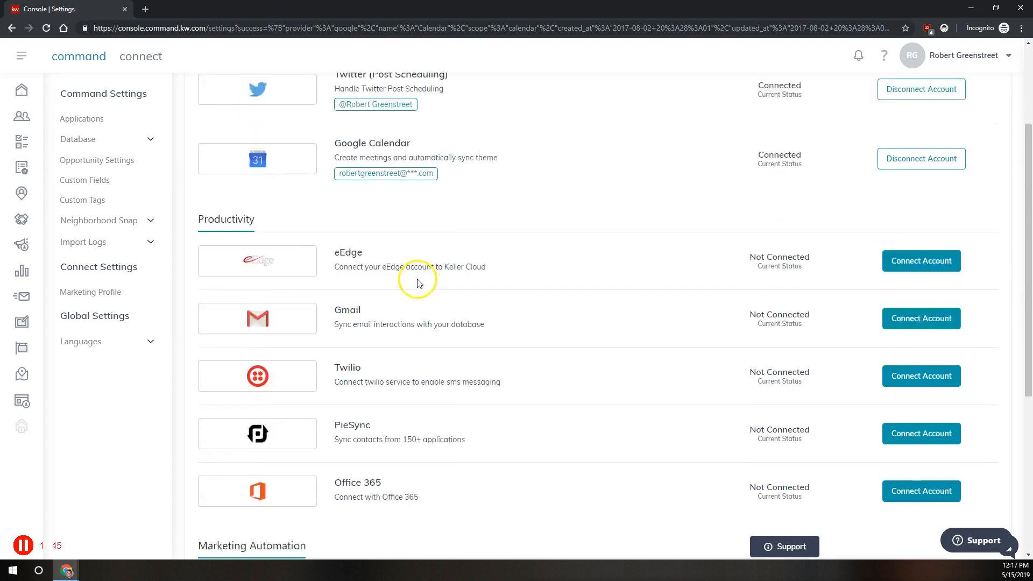
drag(336, 220, 372, 224)
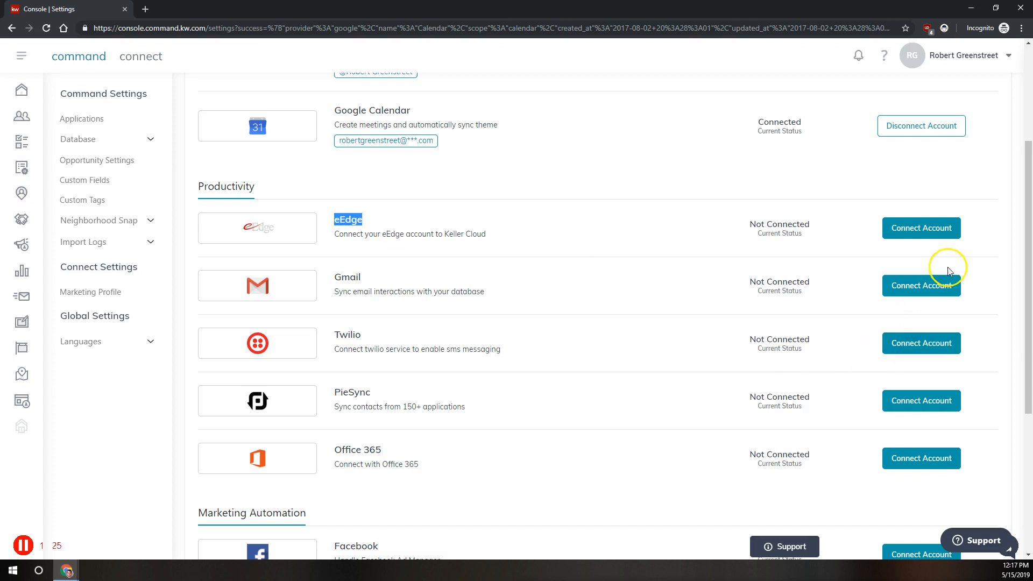
click(936, 232)
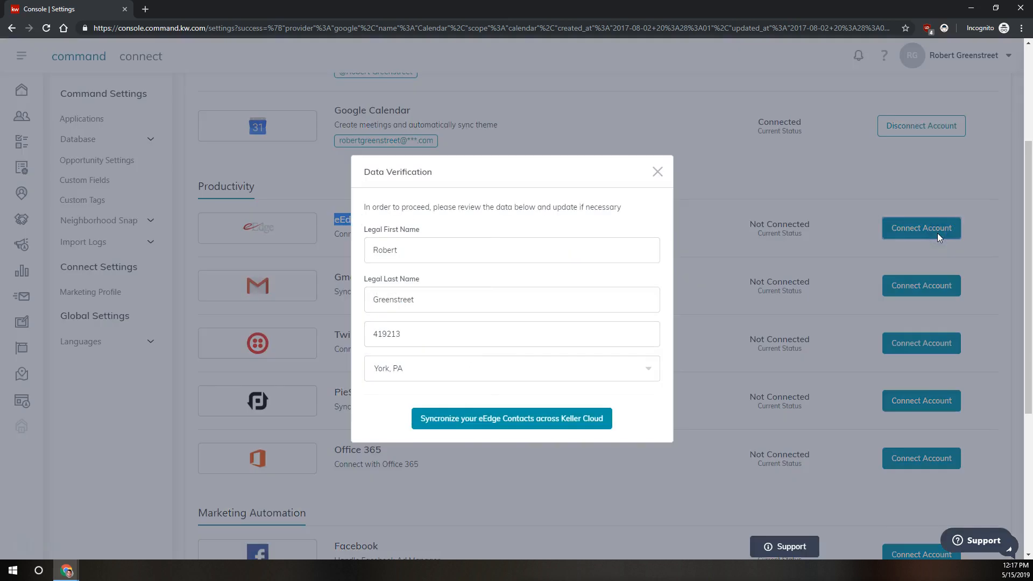
click(469, 369)
click(470, 370)
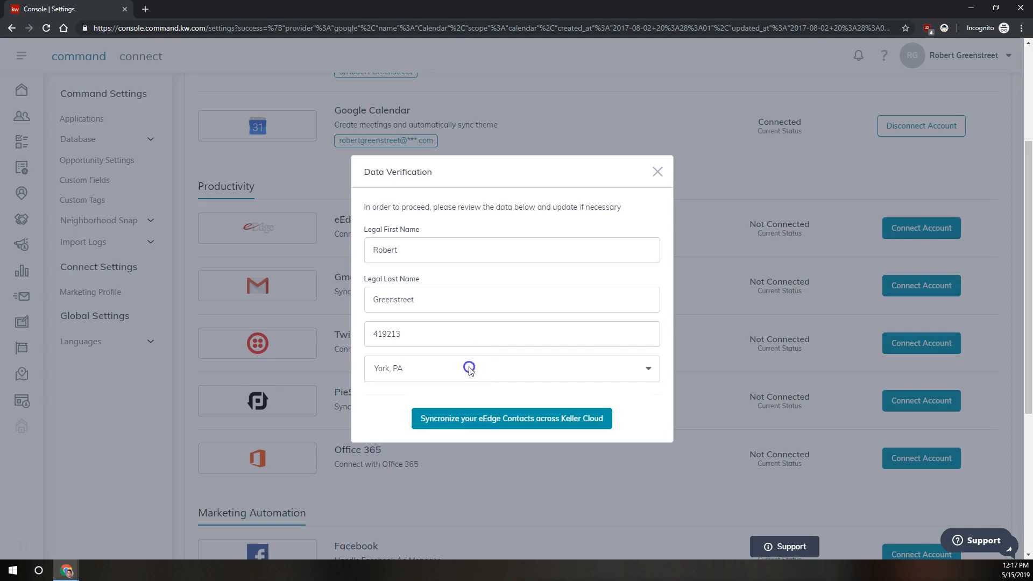
click(466, 423)
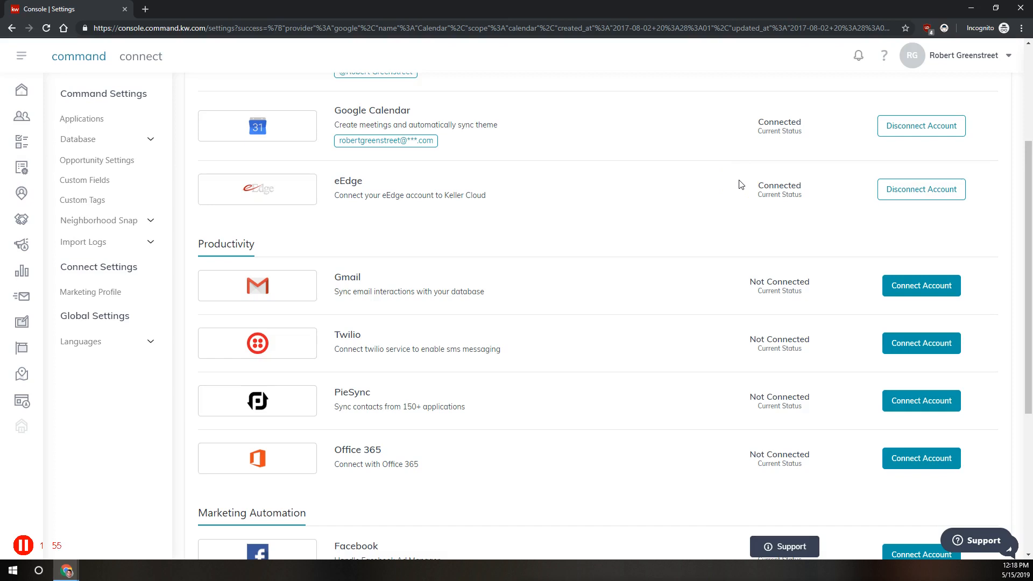
- Start the Gmail connection and choose the already signed-in kw.com Google account
scroll(376, 265, down, 2)
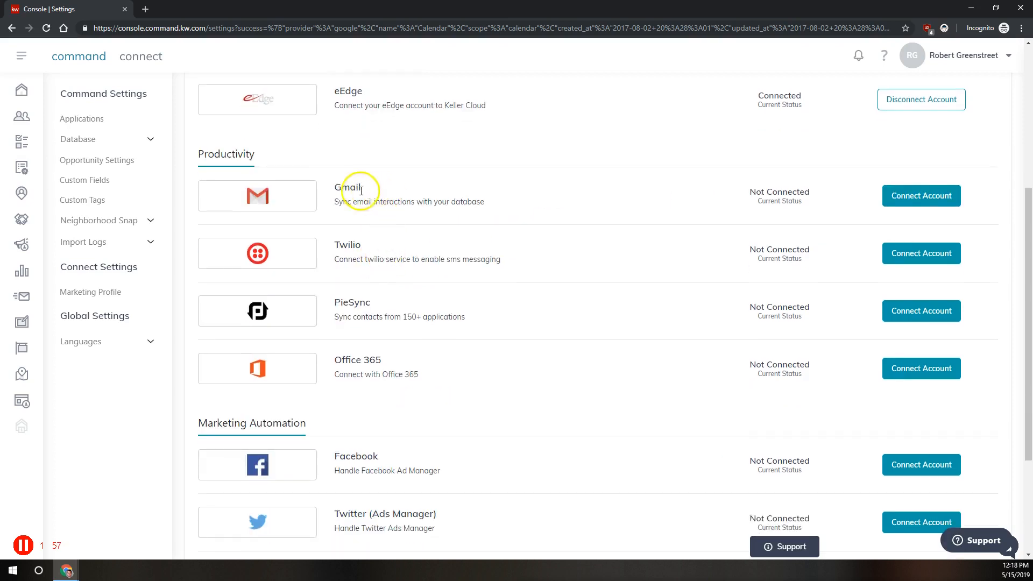
scroll(409, 214, up, 3)
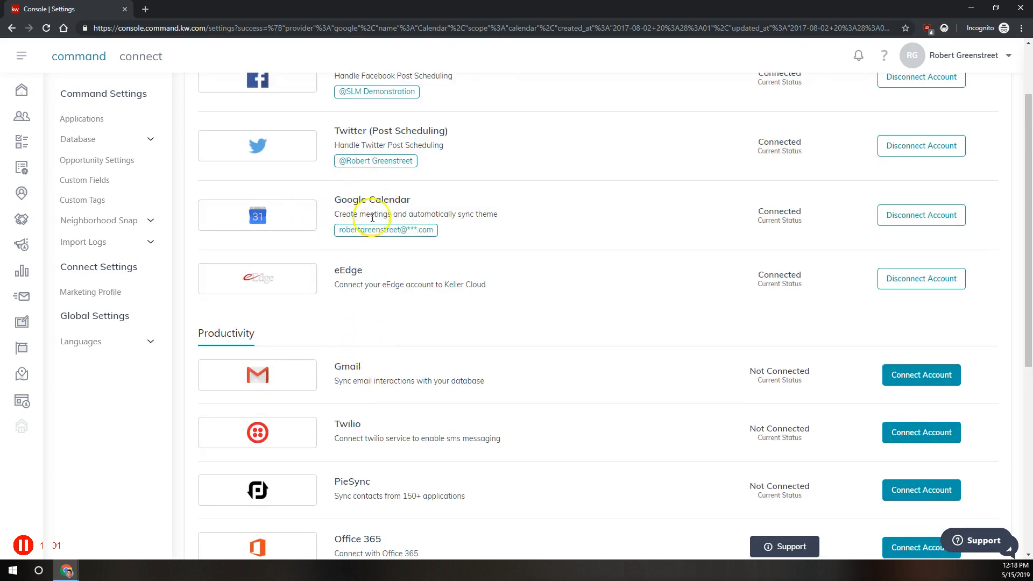
drag(335, 200, 422, 203)
click(322, 369)
drag(323, 369, 392, 367)
click(393, 367)
click(920, 379)
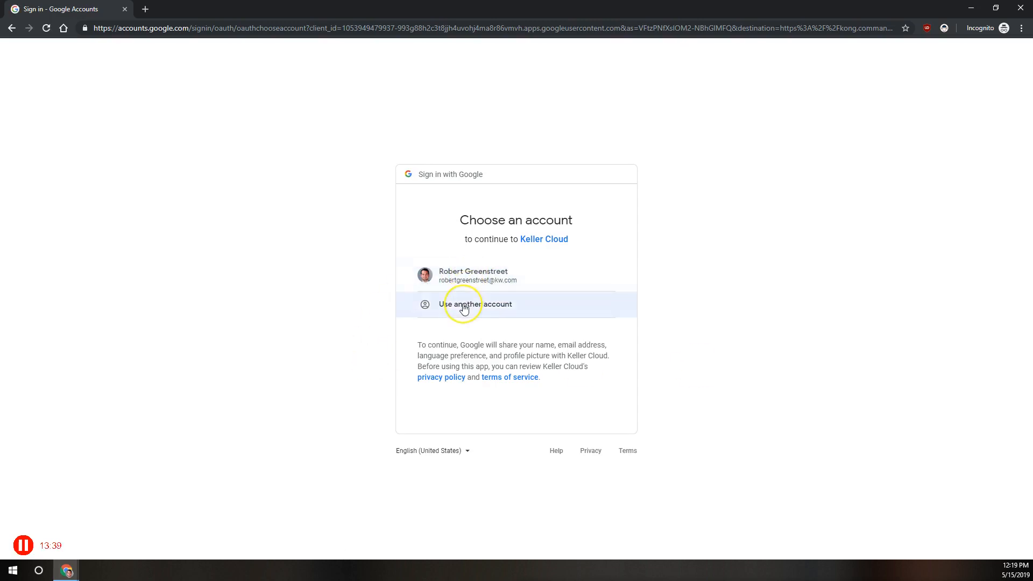
click(484, 276)
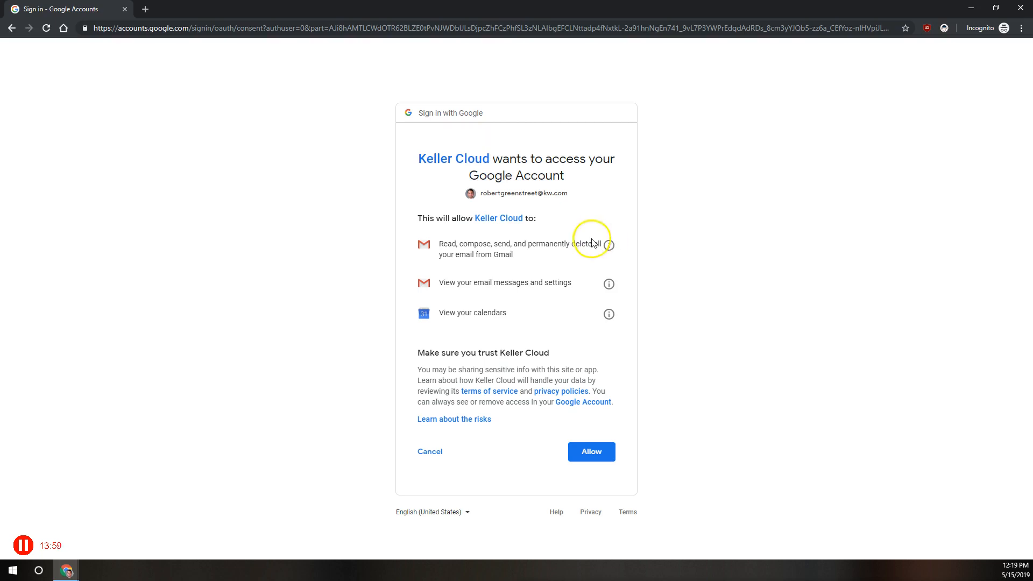
- Review the requested Gmail permissions and allow Keller Cloud to access the Google account
mouse_move(438, 243)
mouse_down()
mouse_move(517, 257)
mouse_move(441, 243)
mouse_up()
click(519, 255)
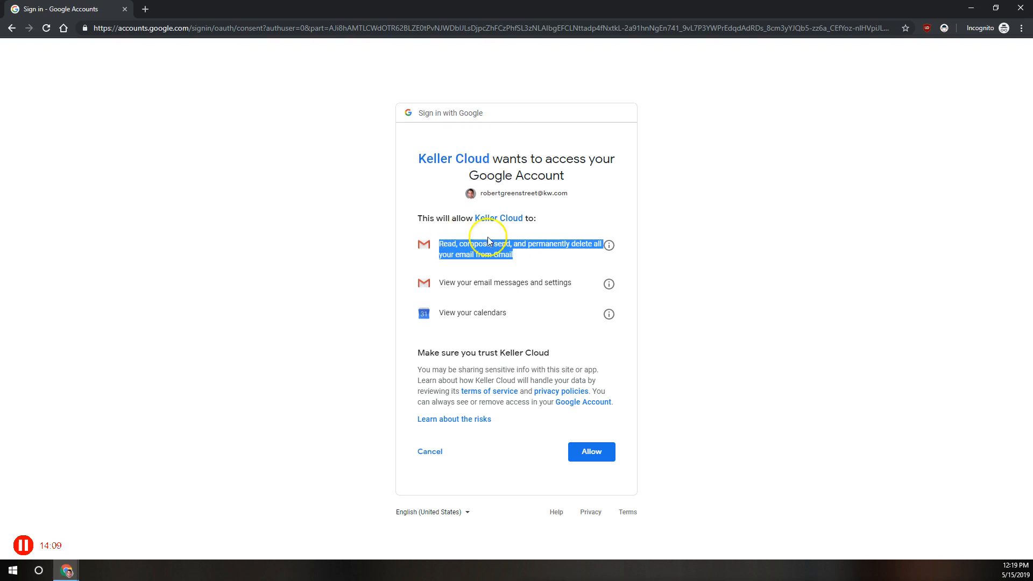
click(526, 254)
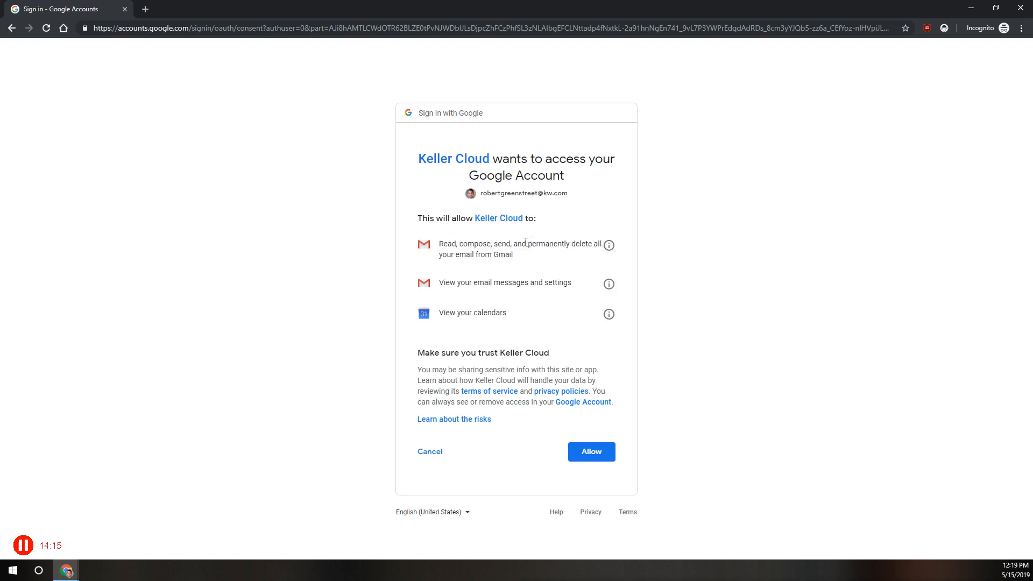
mouse_move(441, 290)
mouse_down()
mouse_move(543, 292)
mouse_move(440, 281)
mouse_up()
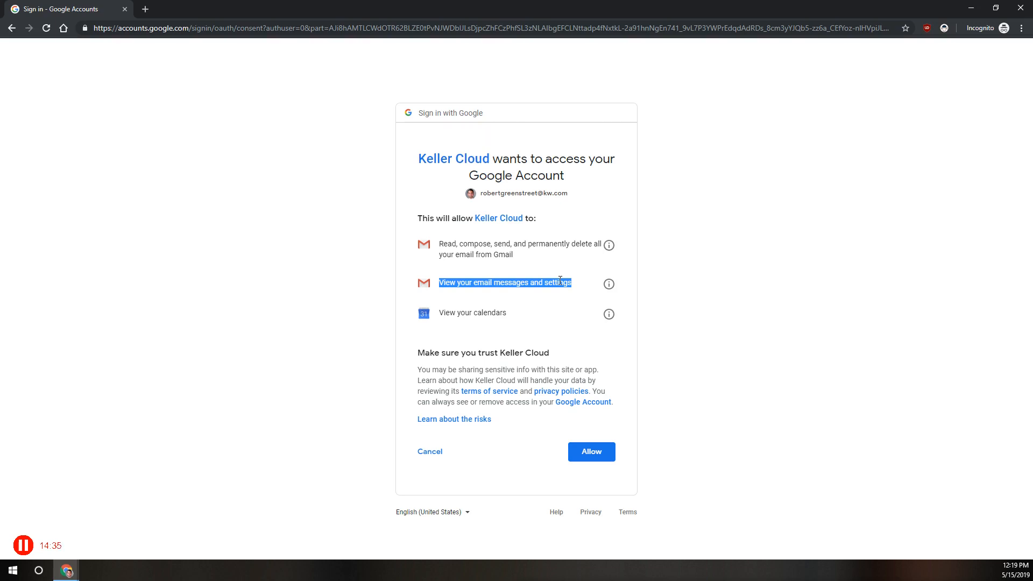
click(584, 452)
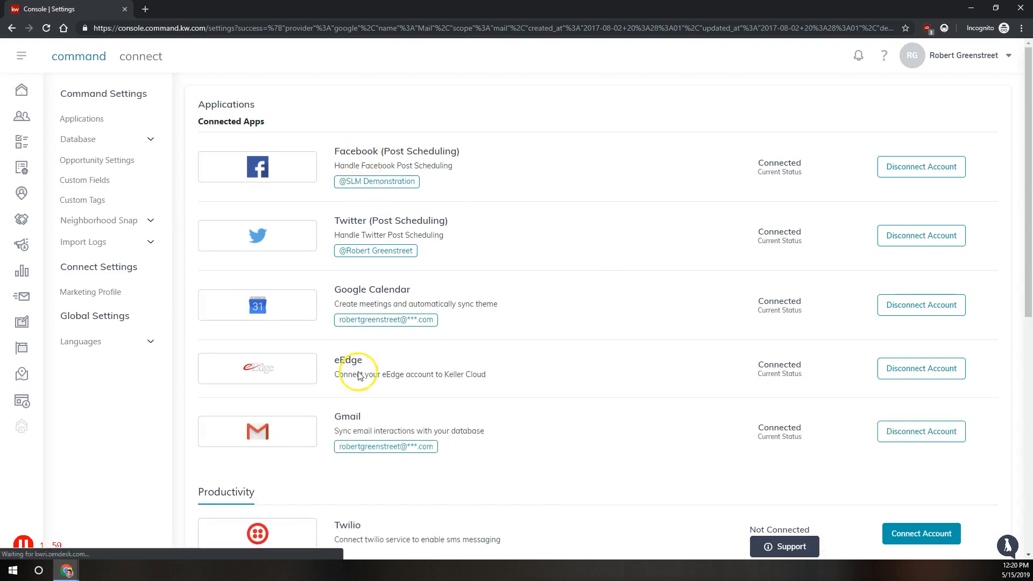
- Start the Twilio connection for SMS messaging to open its authorization signup form
scroll(436, 204, down, 7)
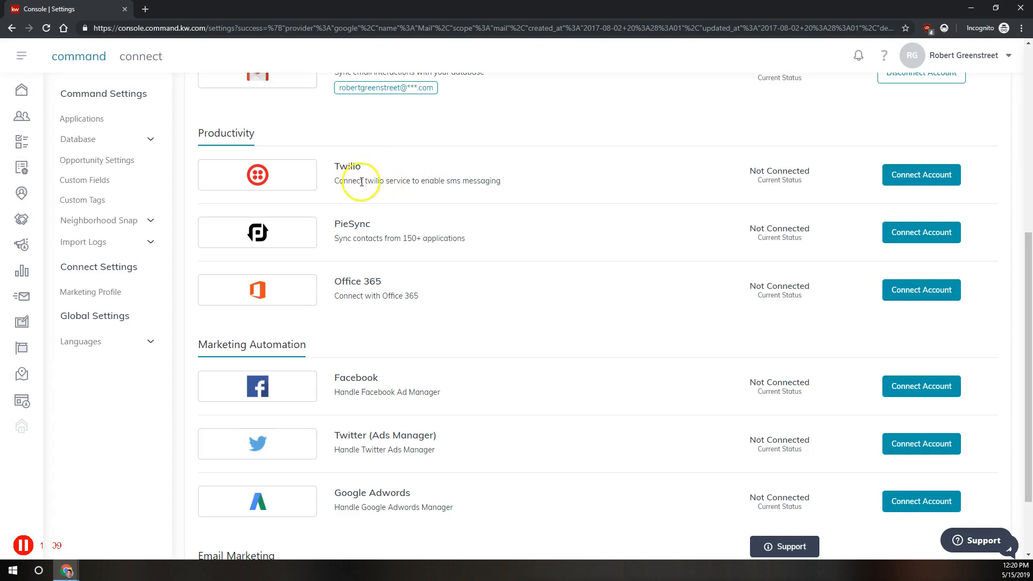
double_click(334, 167)
click(398, 156)
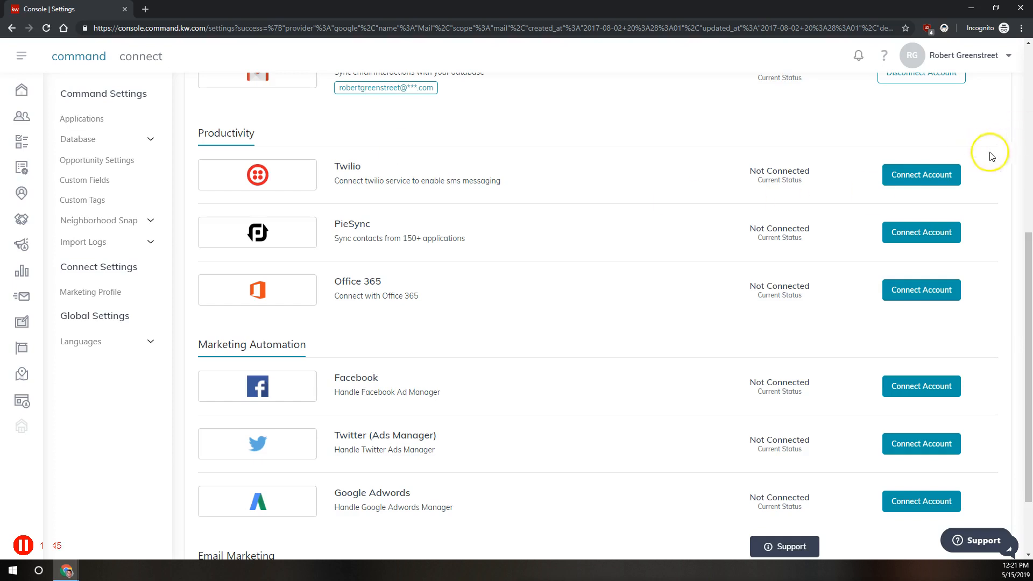
click(936, 179)
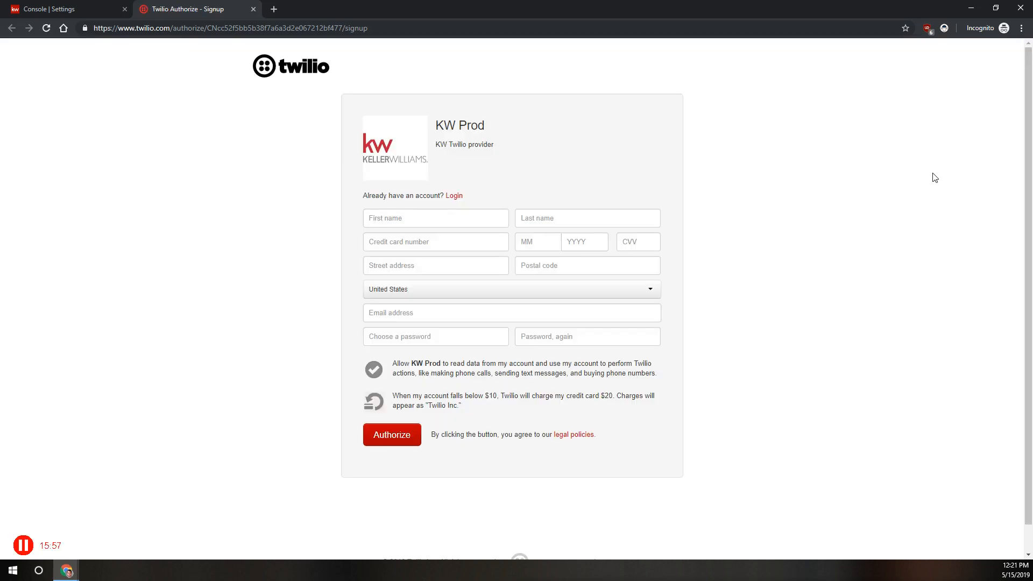
- Examine the Twilio signup form's credit card, e-mail and password fields and its automatic recharge terms
click(429, 239)
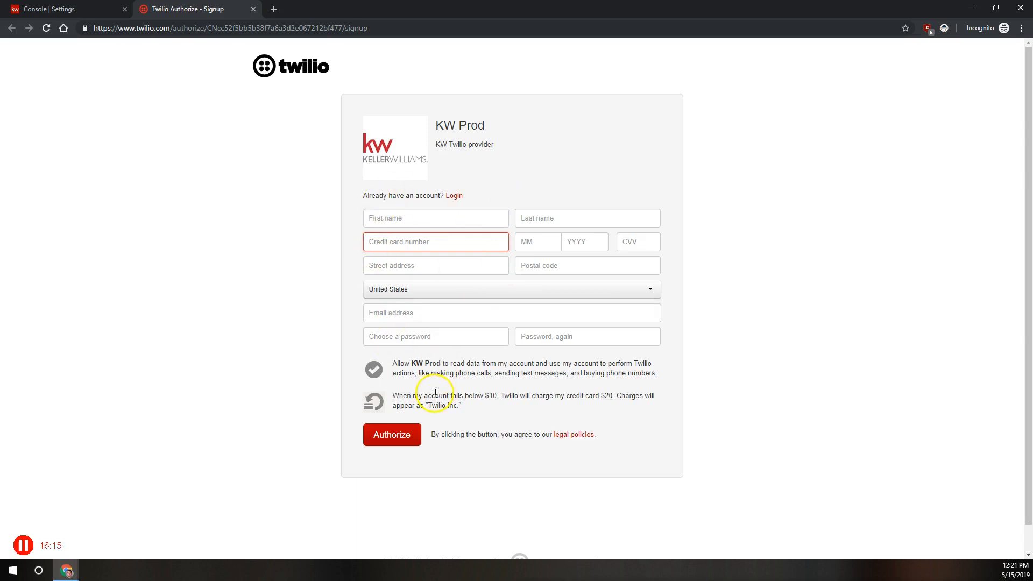
click(434, 314)
click(431, 337)
click(517, 336)
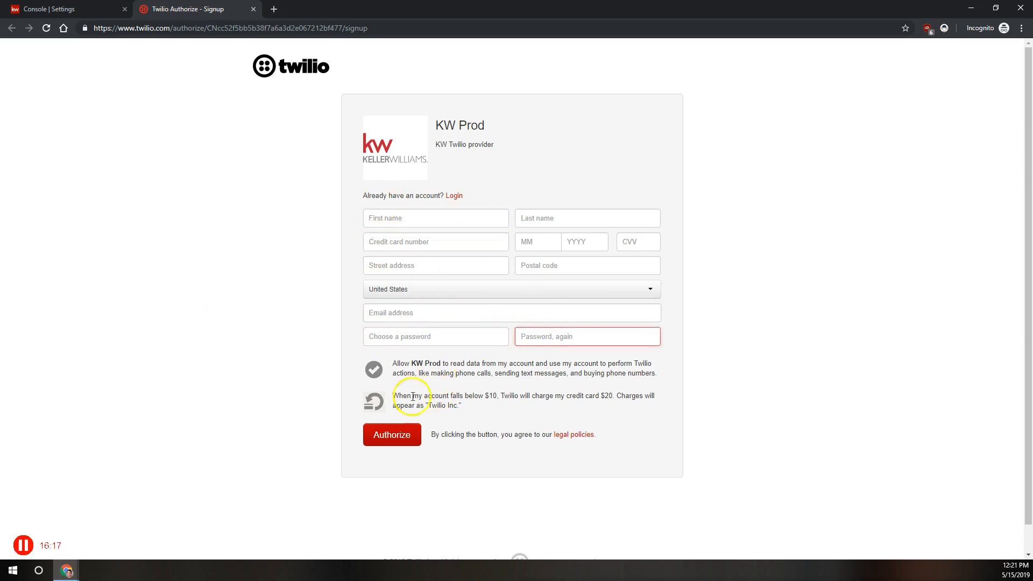
mouse_move(377, 397)
mouse_down()
mouse_move(463, 408)
mouse_move(396, 398)
mouse_up()
click(466, 412)
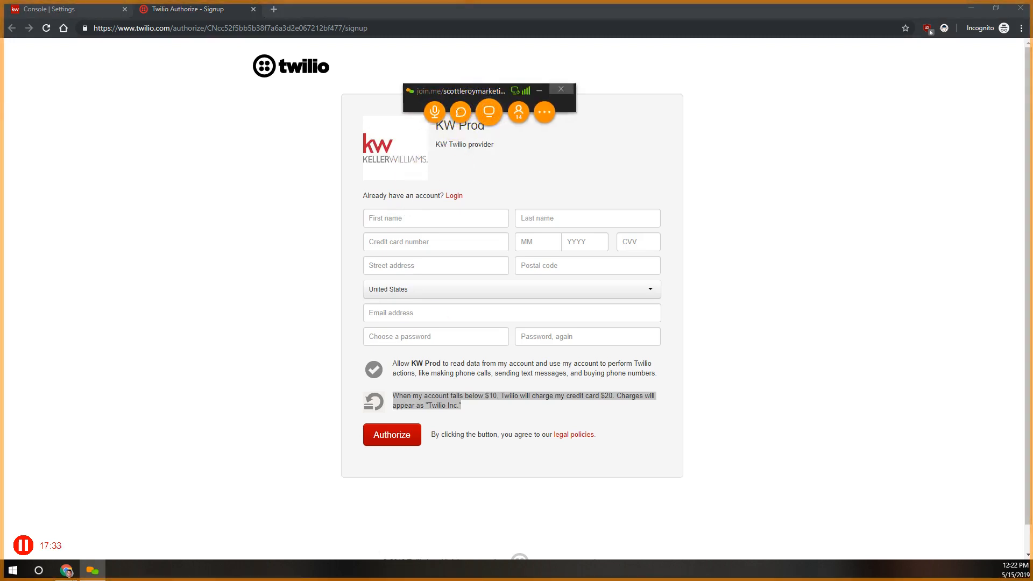
drag(470, 233, 468, 580)
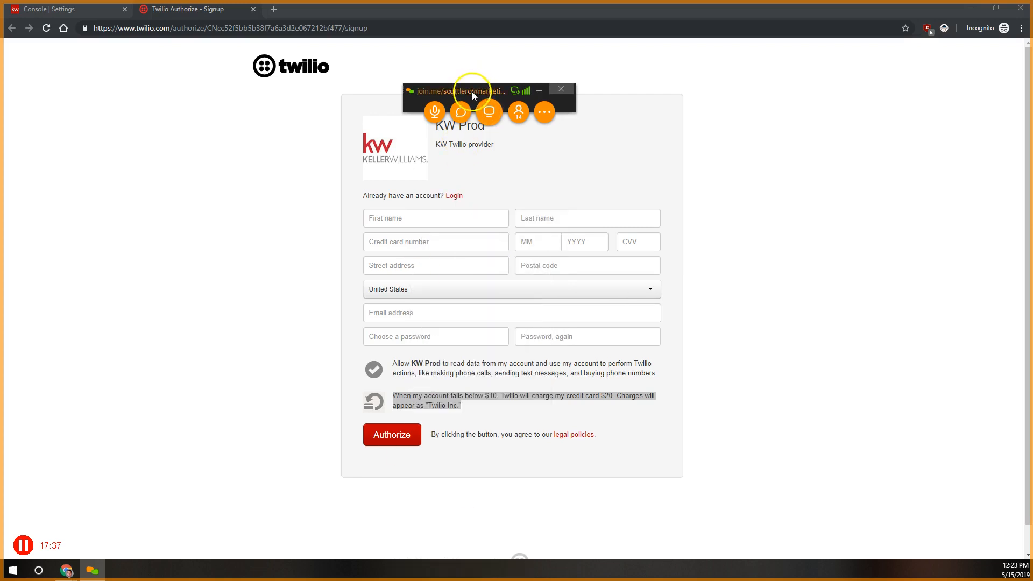
- Clear the meeting toolbar off the Twilio signup form and switch to the login form for an existing account
drag(473, 92, 436, 580)
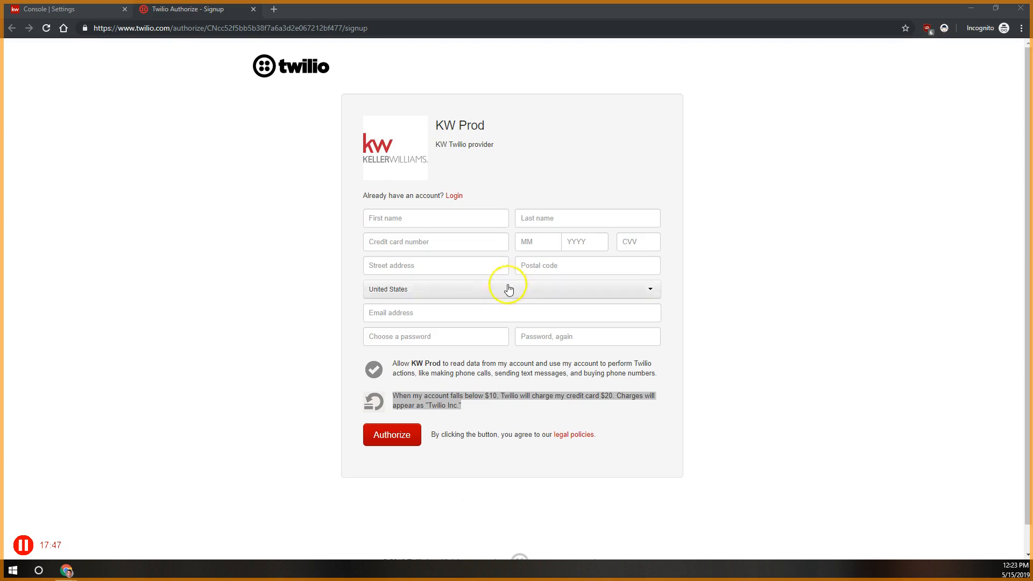
drag(362, 192, 466, 198)
click(467, 196)
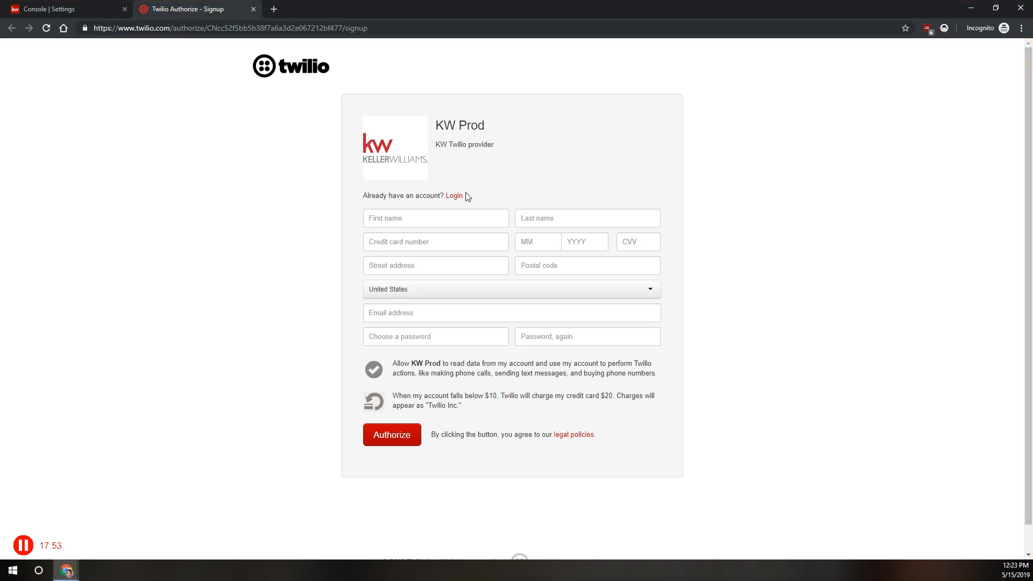
click(455, 197)
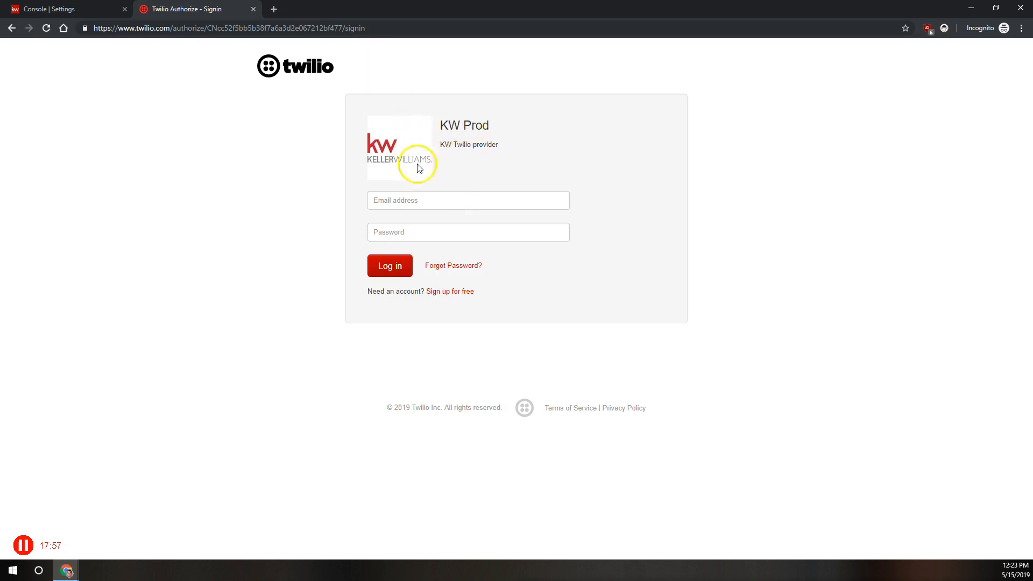
- Try to log in to Twilio for KW Prod with the kw.com e-mail address and the account password
click(461, 199)
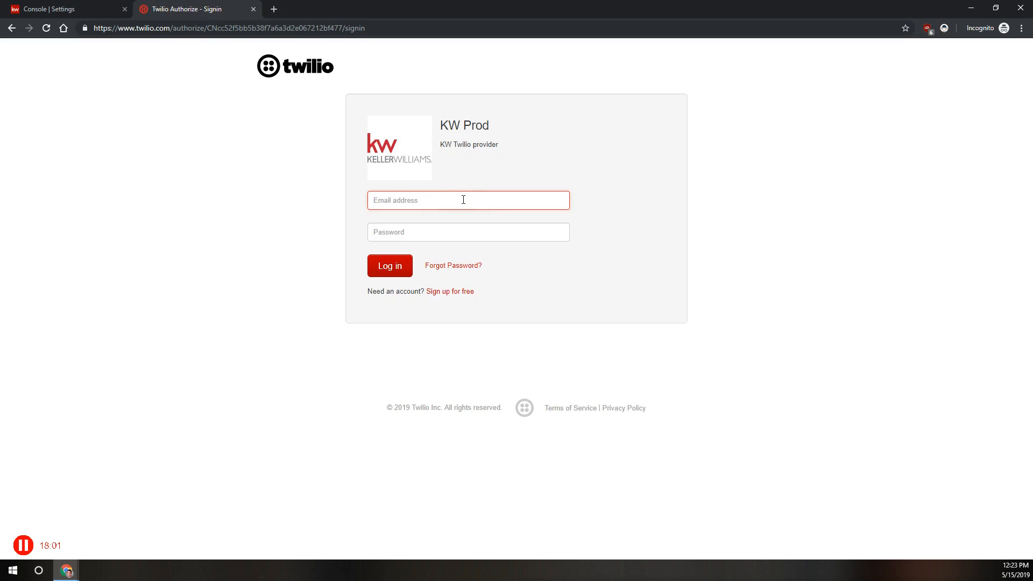
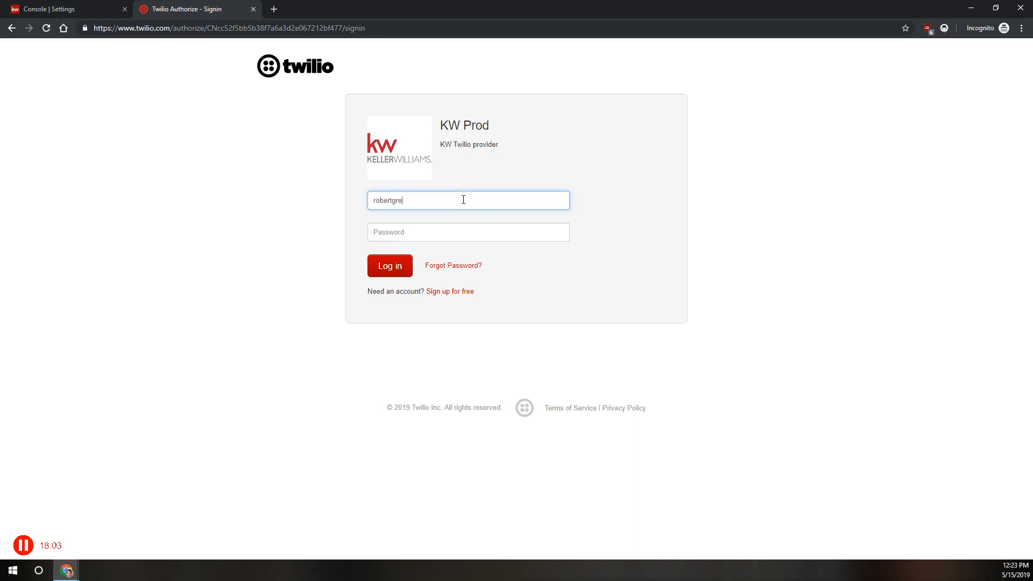
key(Tab)
text(••••••)
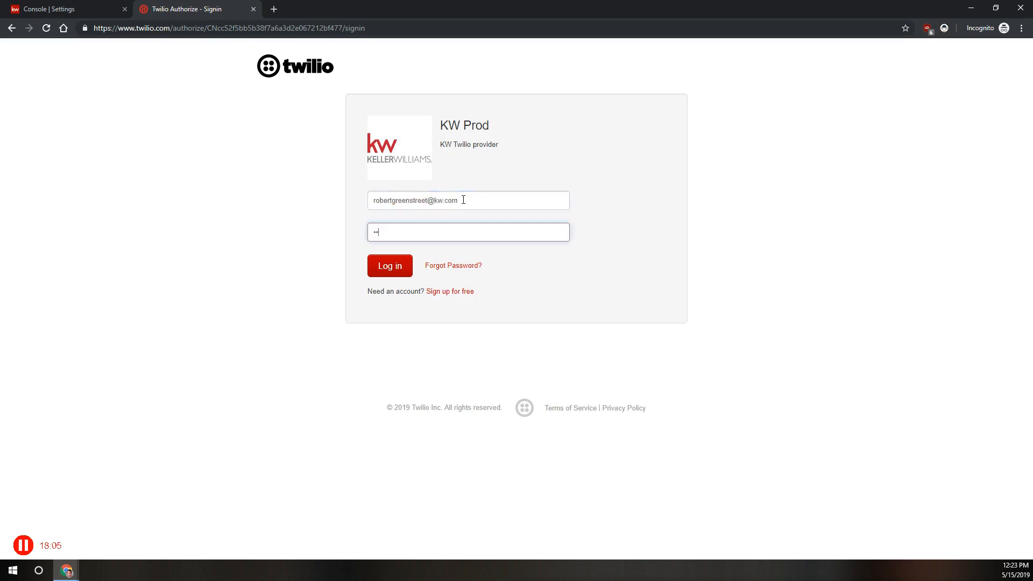
text(••••••)
key(Return)
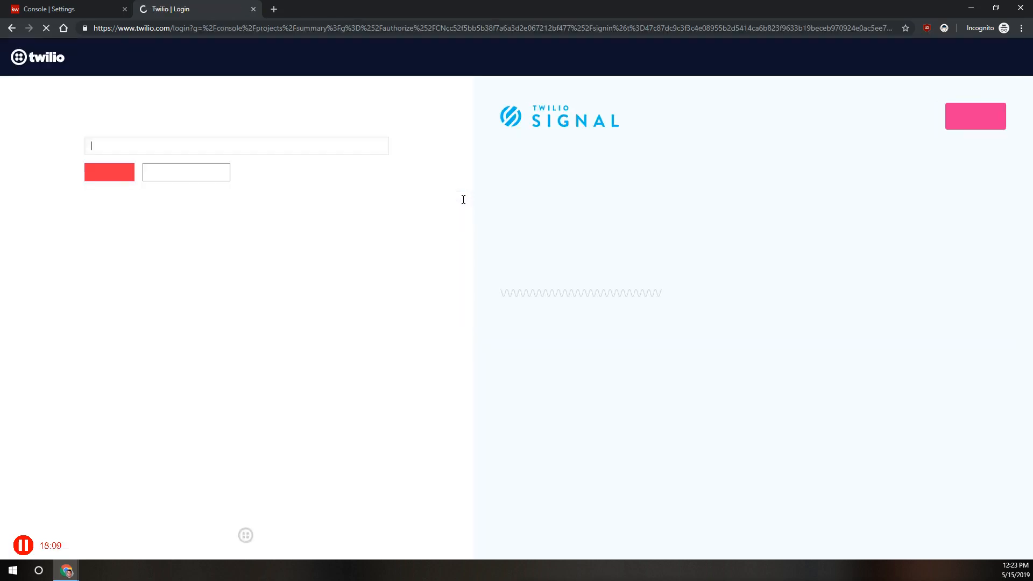
click(156, 142)
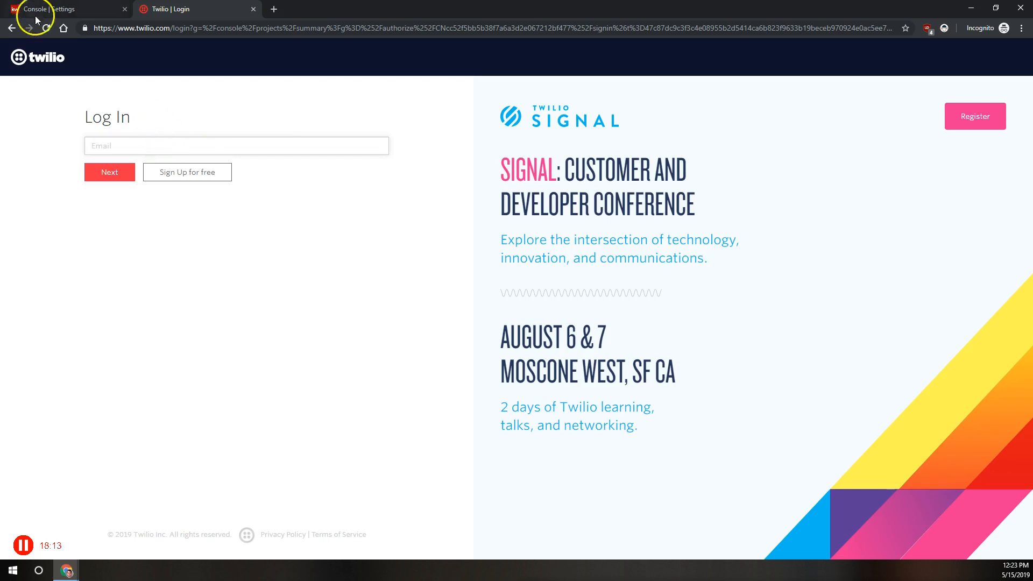
- Return to the KW Prod sign-in form and try to log in with the alternative work e-mail and password
click(12, 27)
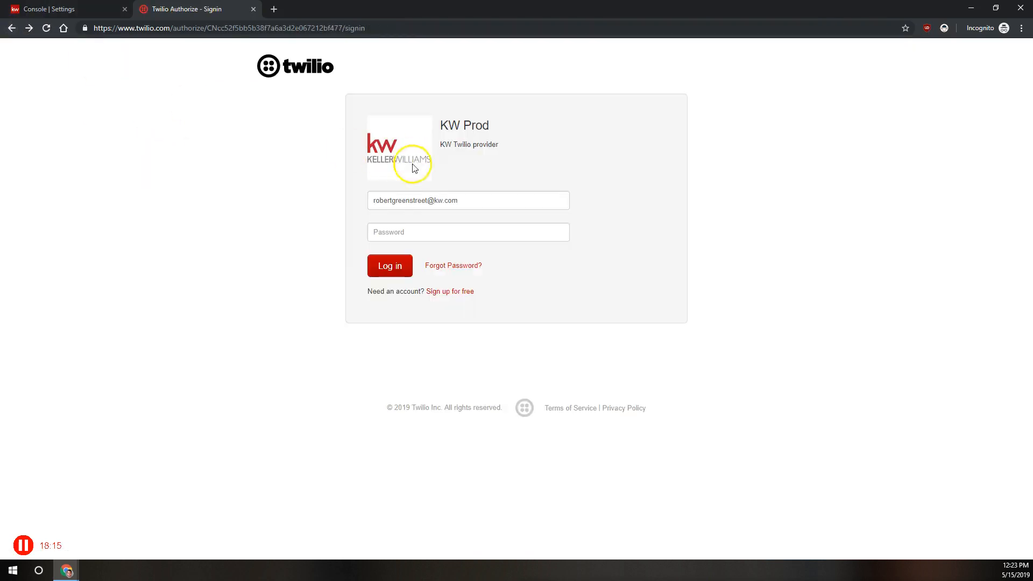
drag(475, 198, 346, 197)
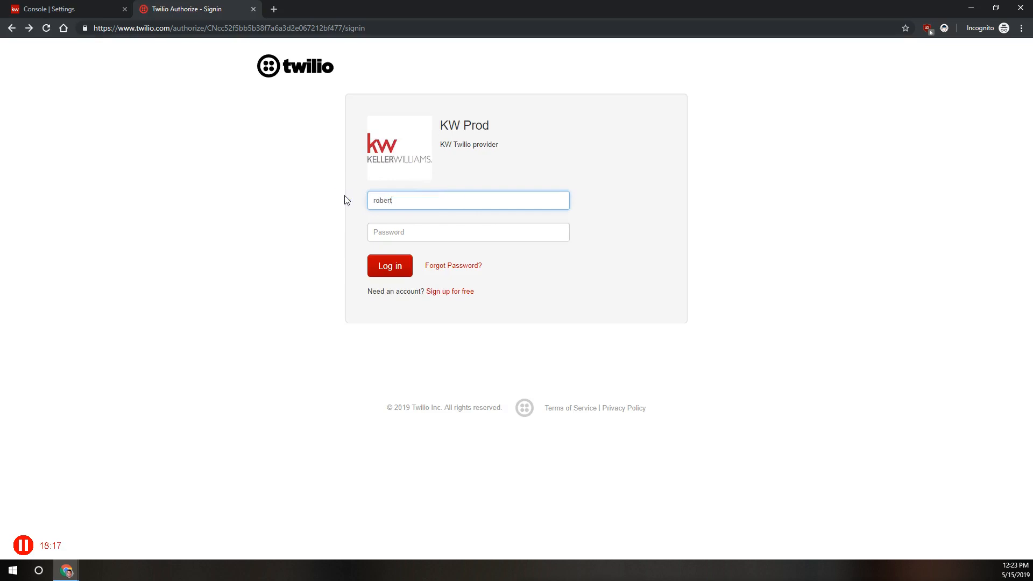
key(Tab)
text(*************)
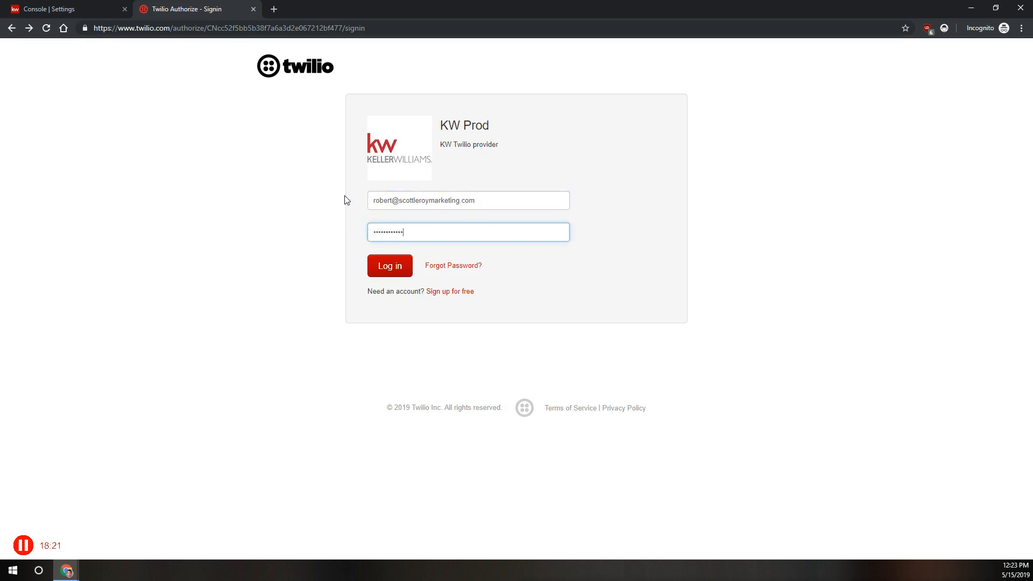
key(Return)
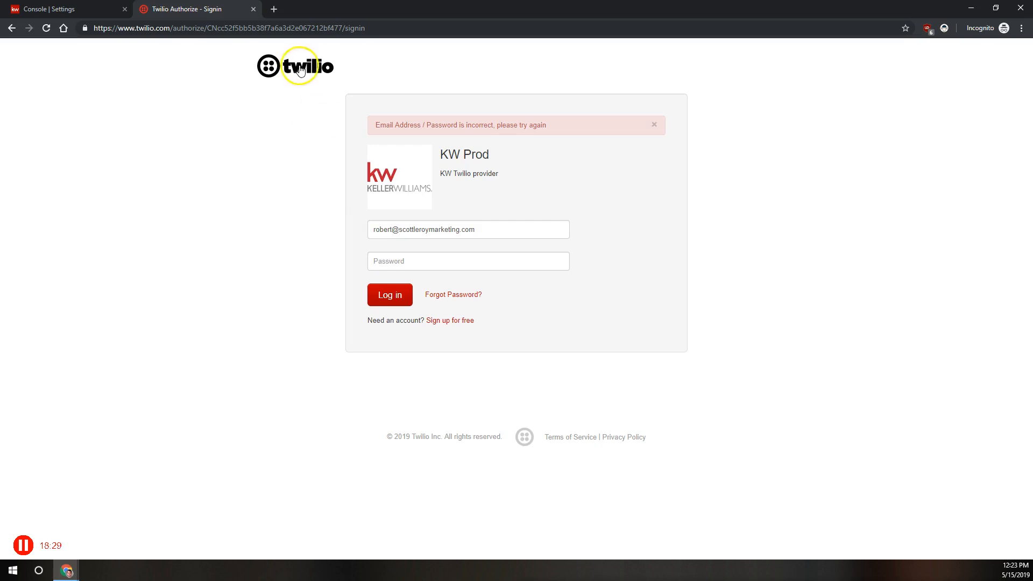
- Close the Twilio sign-in page and review the PieSync description among the Productivity applications in the Command settings
click(253, 9)
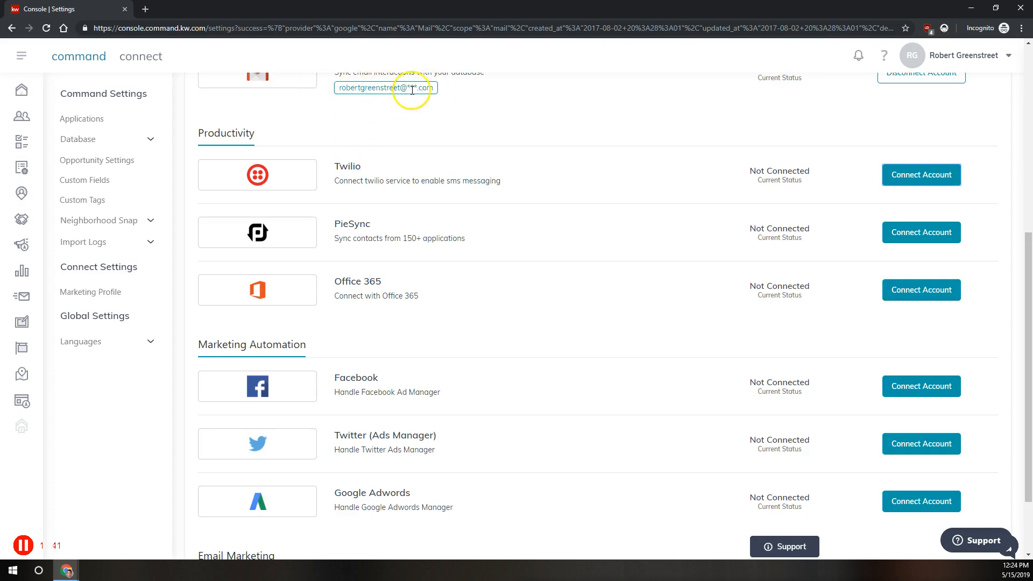
drag(204, 223, 480, 243)
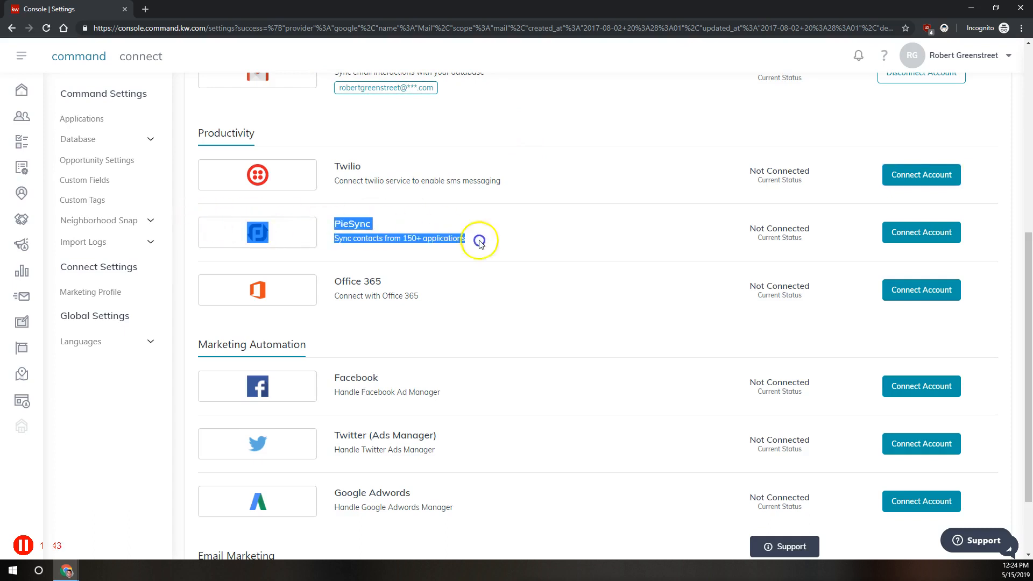
click(480, 244)
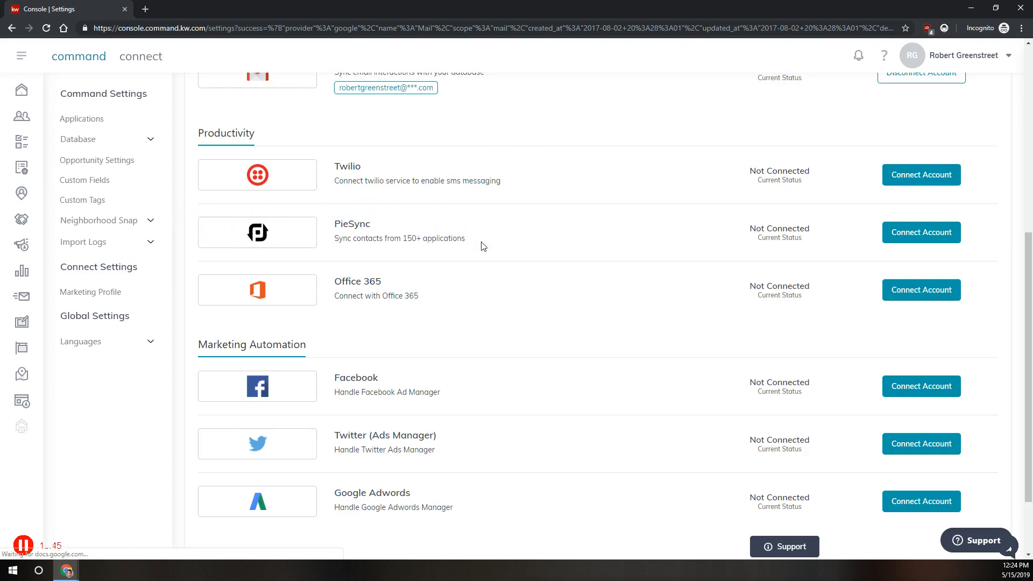
drag(403, 238, 421, 240)
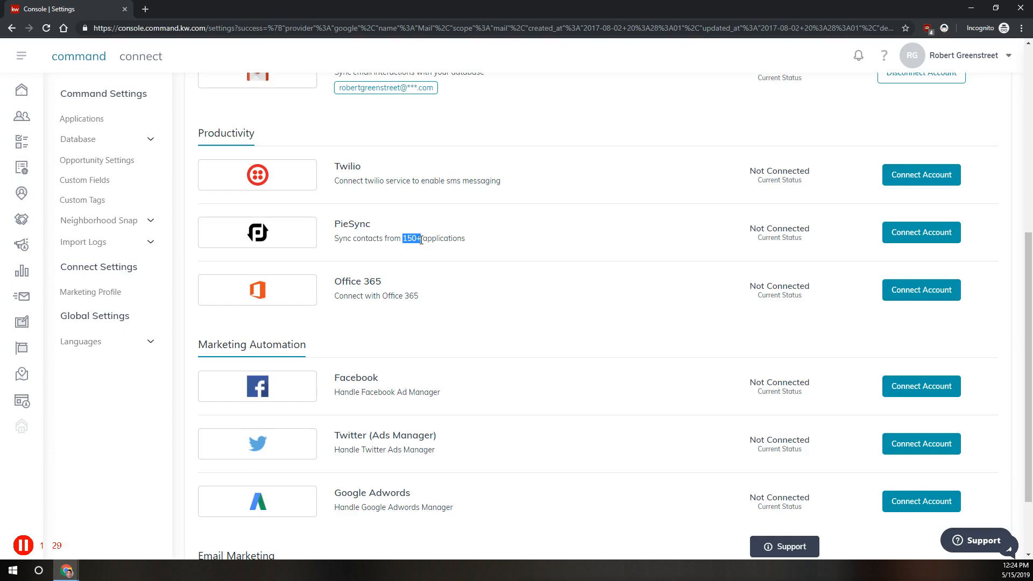
click(421, 240)
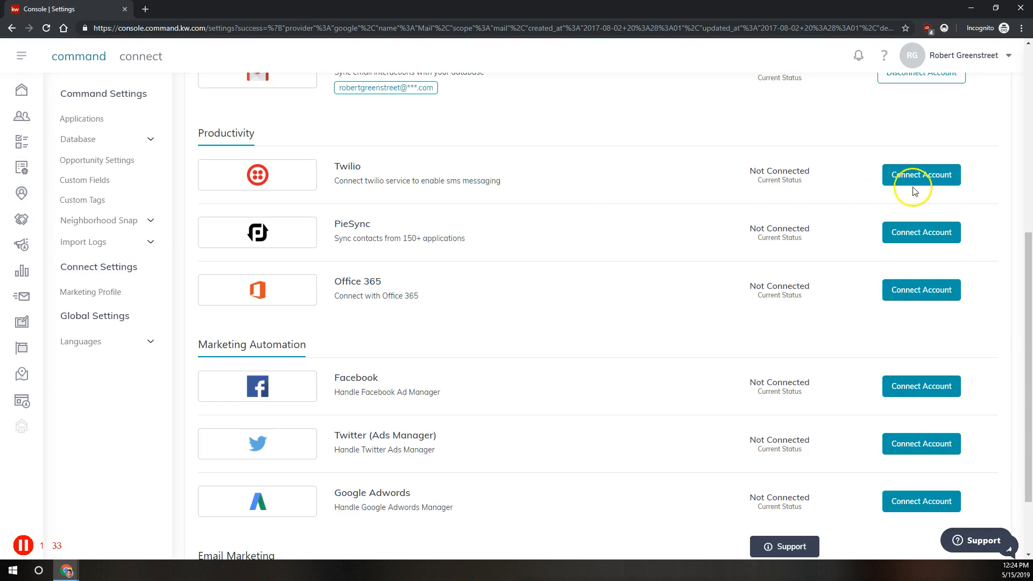
- Start the PieSync connection and browse the services available to connect with KWCommand
click(921, 233)
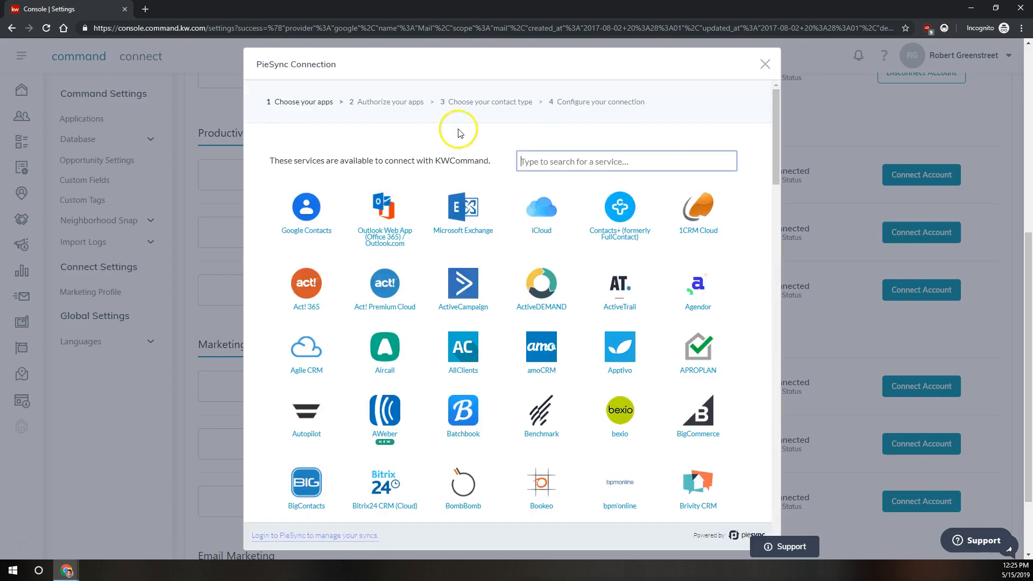
scroll(412, 171, down, 15)
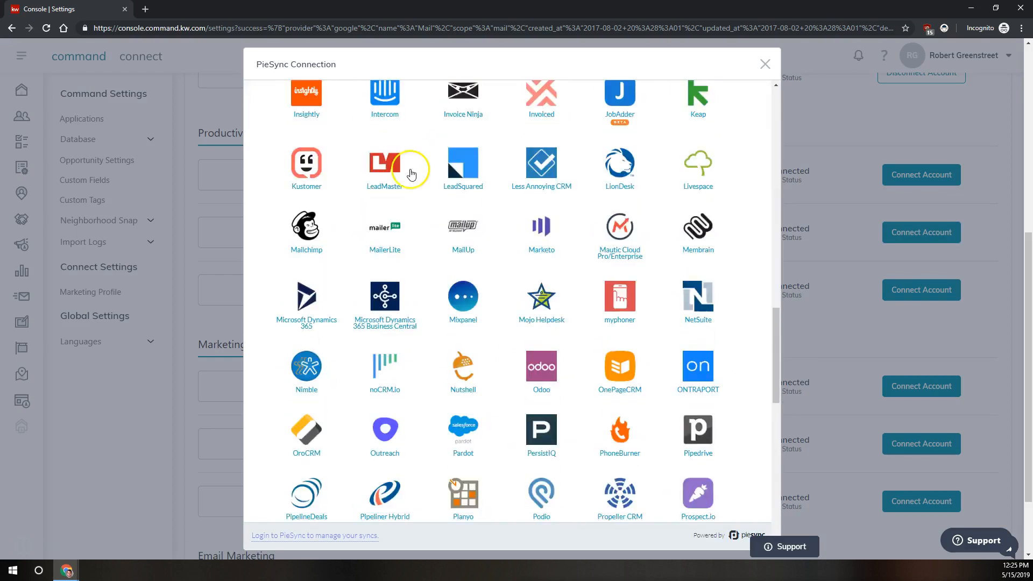
scroll(412, 172, down, 5)
scroll(415, 196, up, 20)
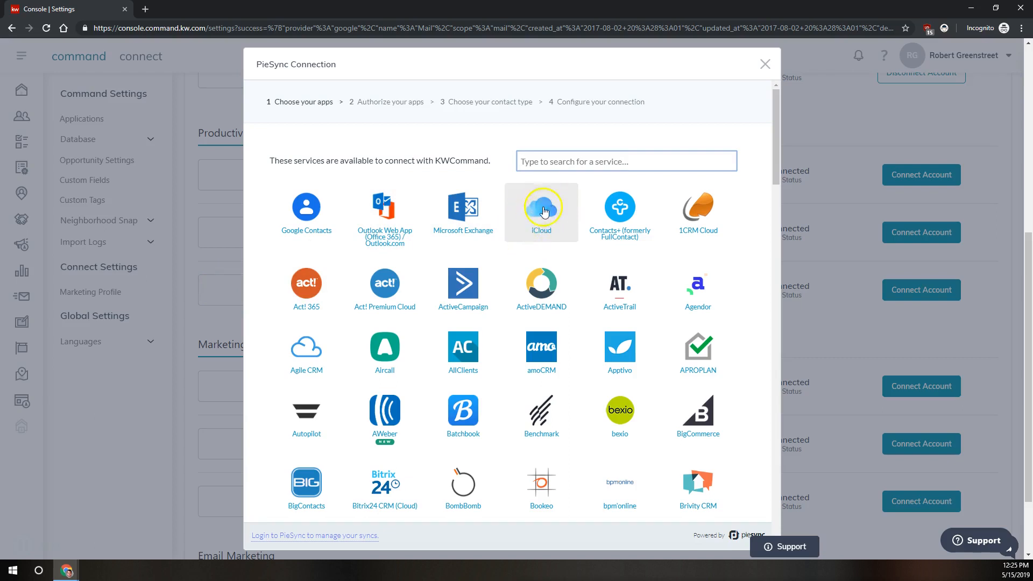
click(292, 214)
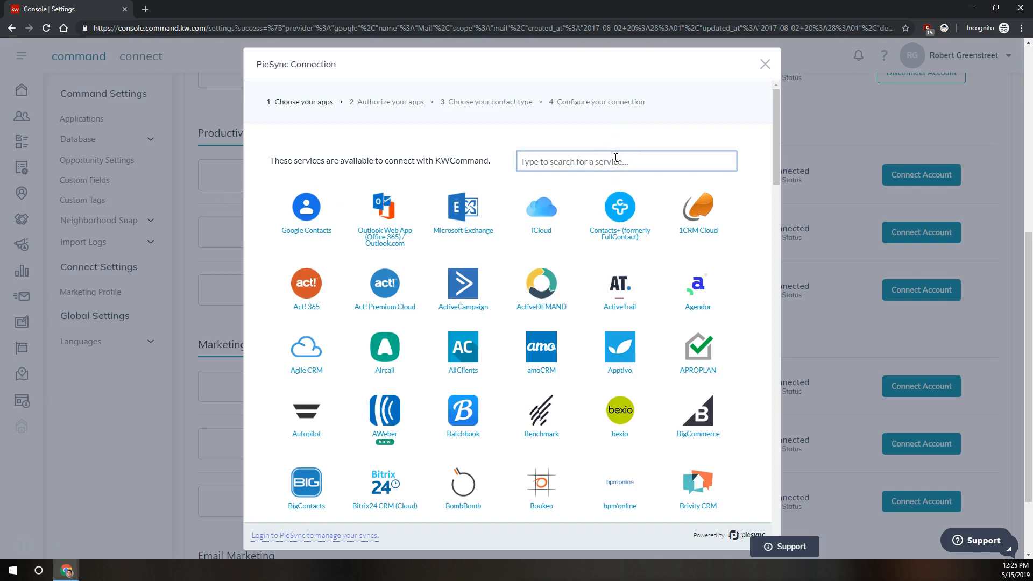
- Search the PieSync services for "zillow" and clear the search
click(616, 158)
text(z)
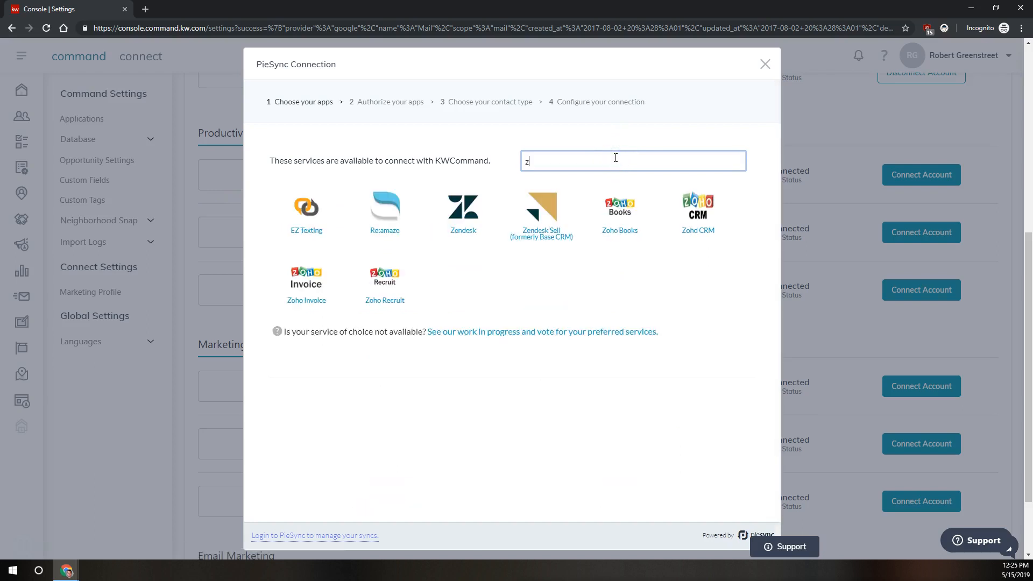
click(595, 156)
text(zillow)
double_click(523, 160)
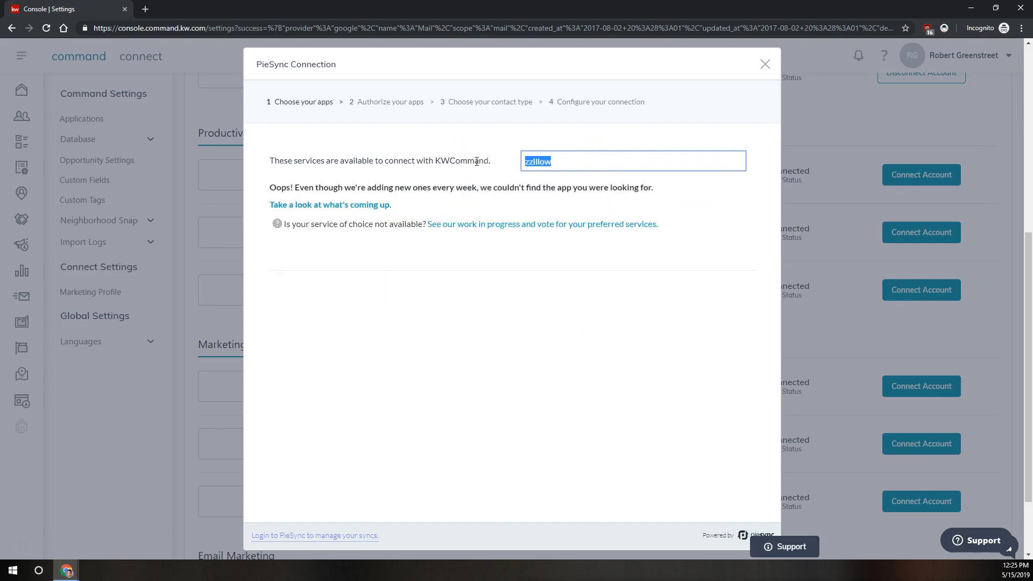
text(zillow)
key(ctrl+a)
key(BackSpace)
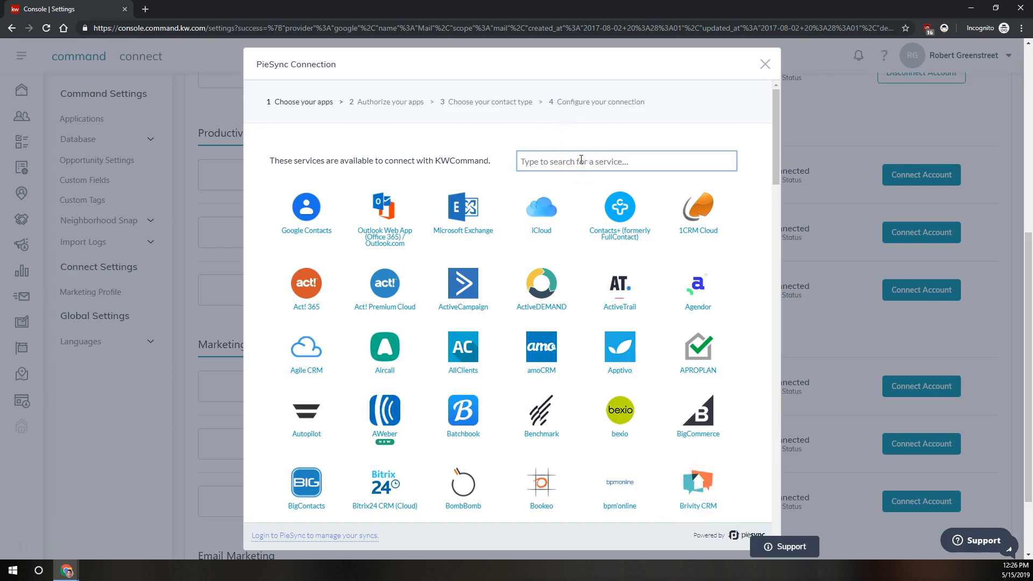
- Search the PieSync services for "top" and restore the full service list
click(581, 161)
text(top)
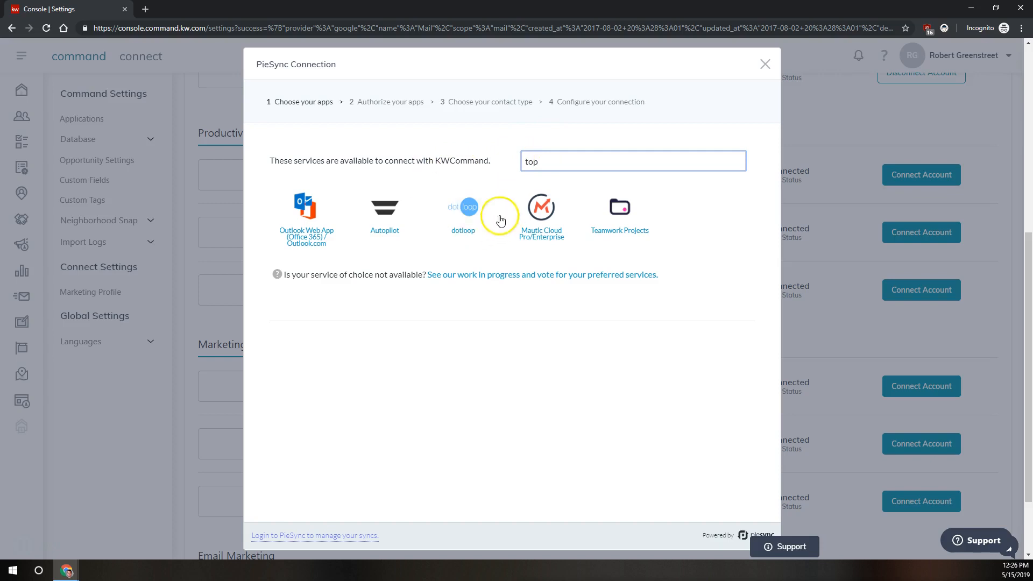
double_click(554, 165)
key(BackSpace)
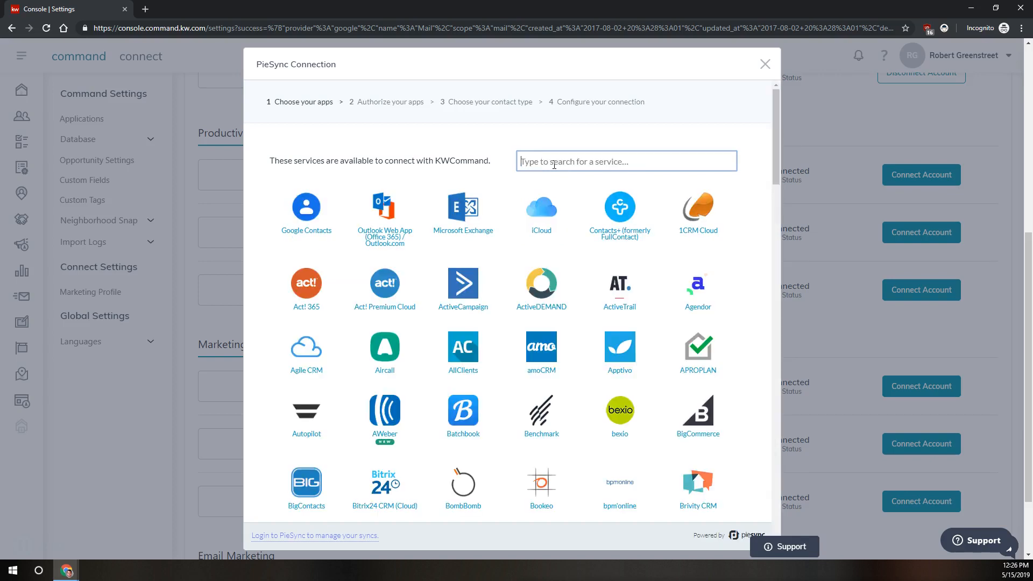
- Choose Google Contacts, authorize it with the existing kw.com account, and proceed to configuring its sync with KWCommand
click(306, 215)
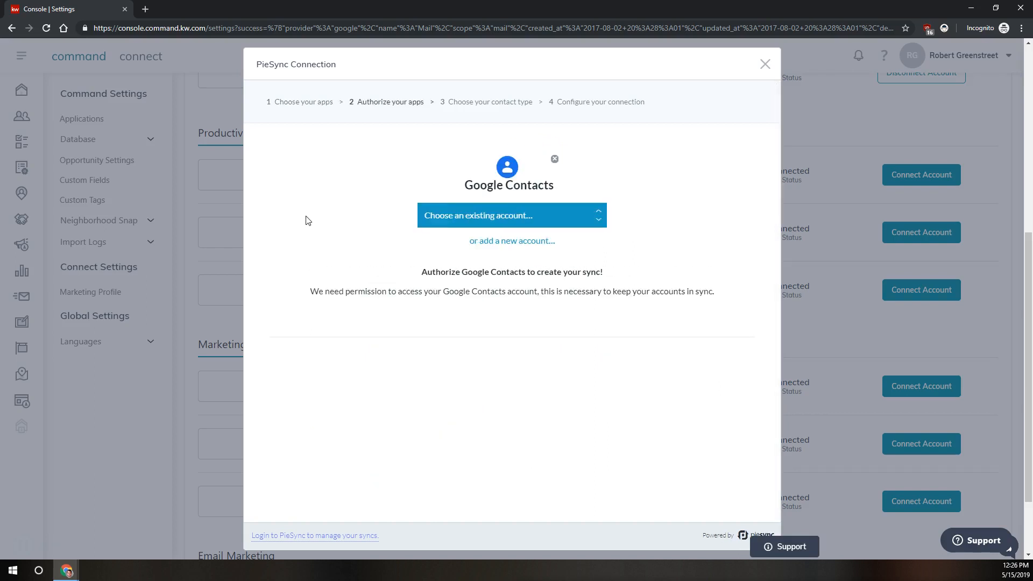
click(538, 215)
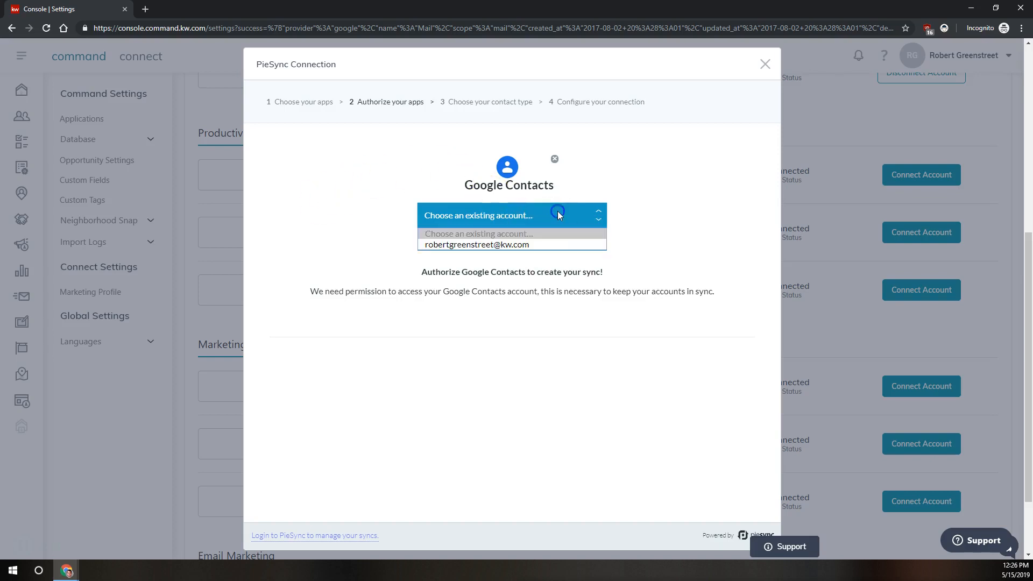
click(451, 262)
click(486, 243)
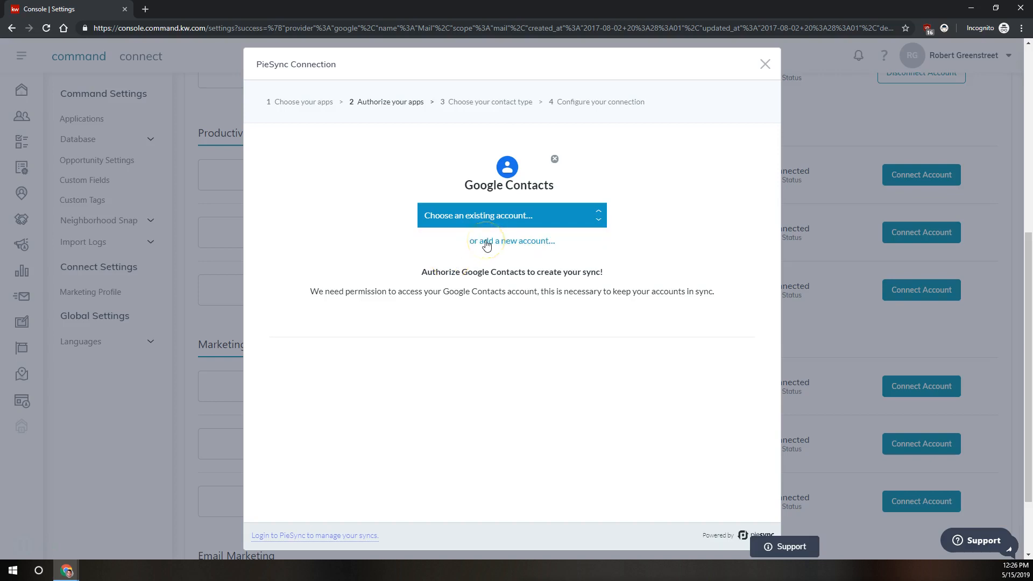
click(500, 218)
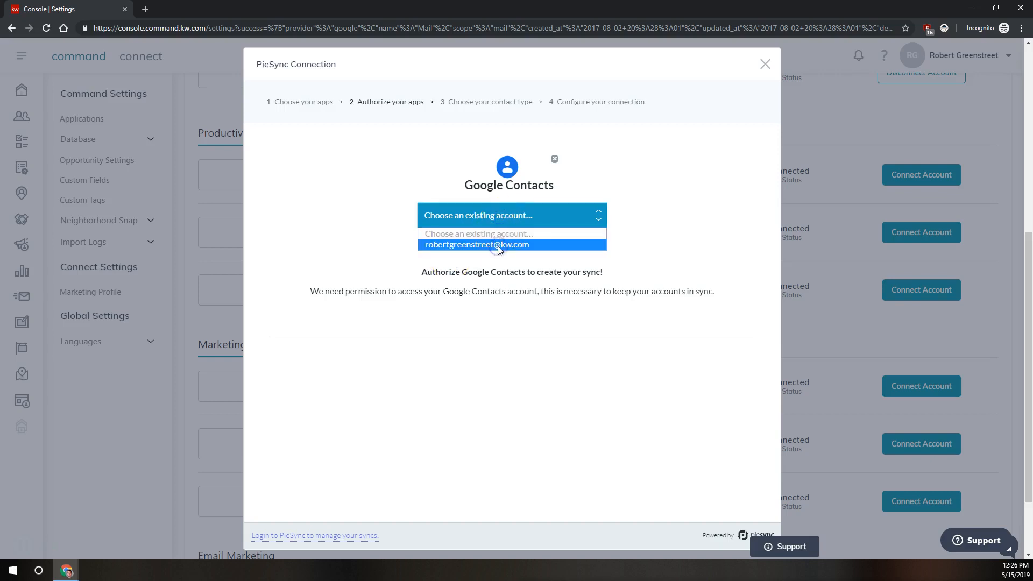
click(501, 216)
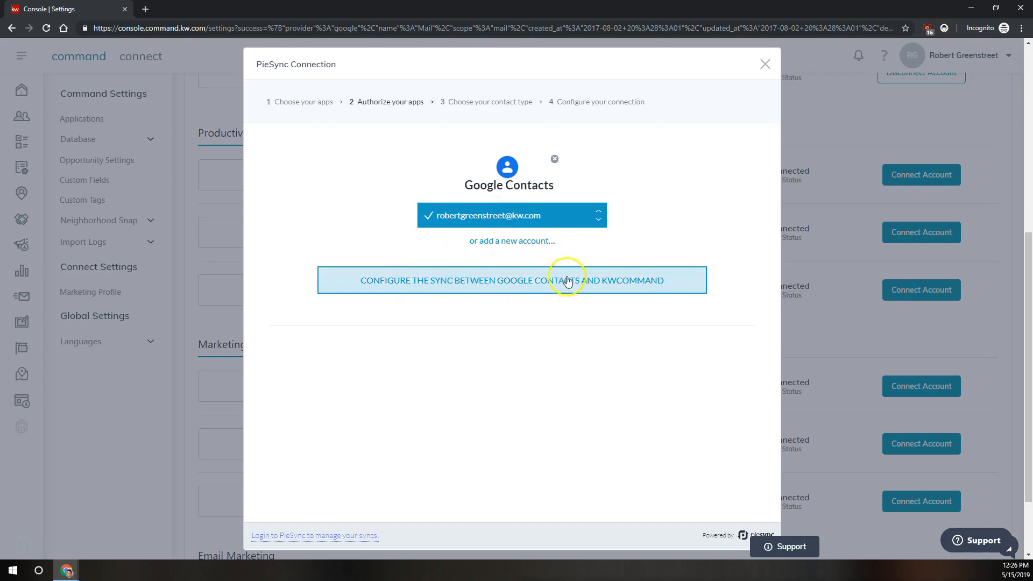
click(486, 285)
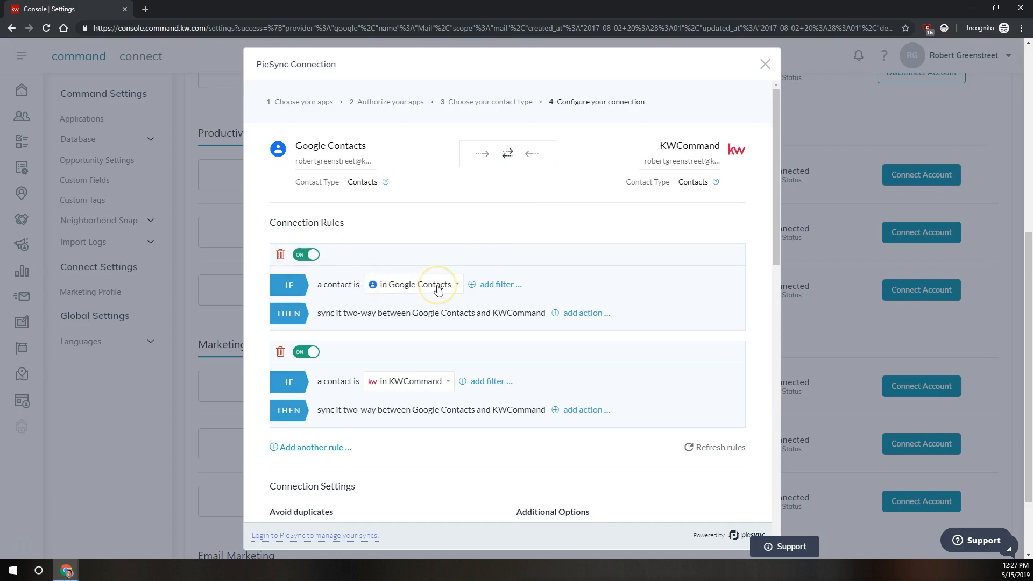
- Review the two default connection rules and turn off the rule for contacts that are in KWCommand
drag(317, 313, 545, 316)
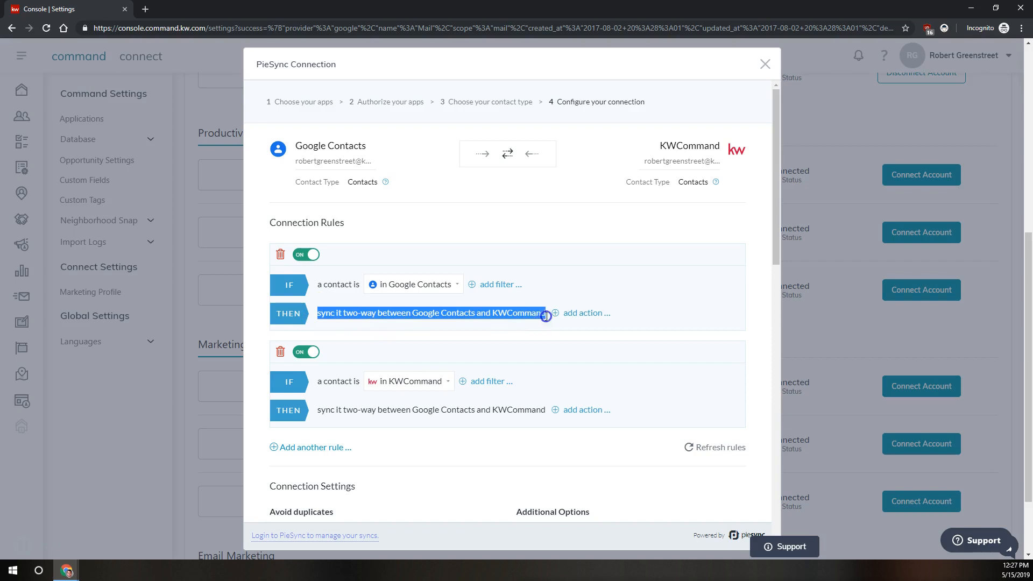
click(359, 335)
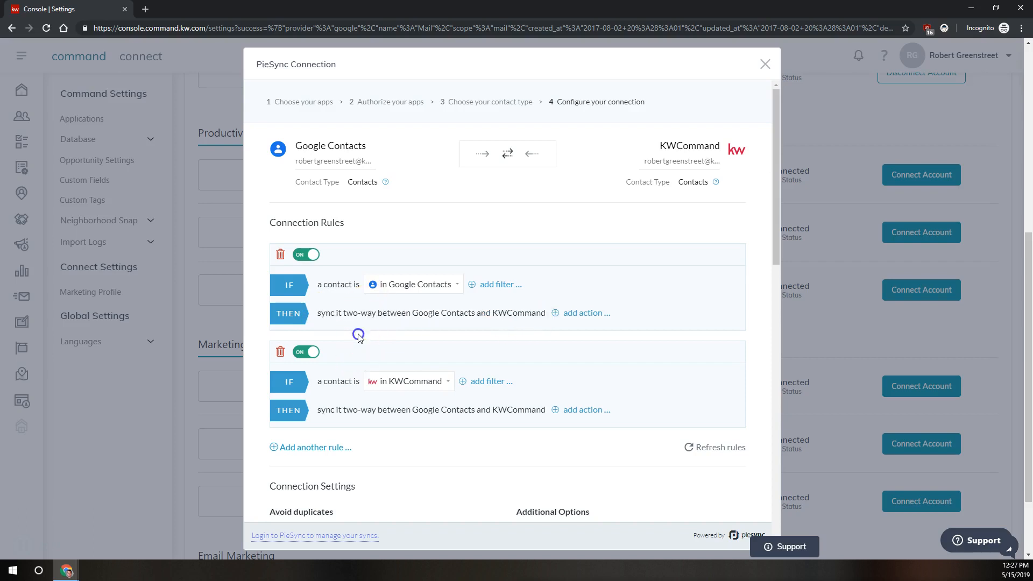
drag(320, 383, 447, 388)
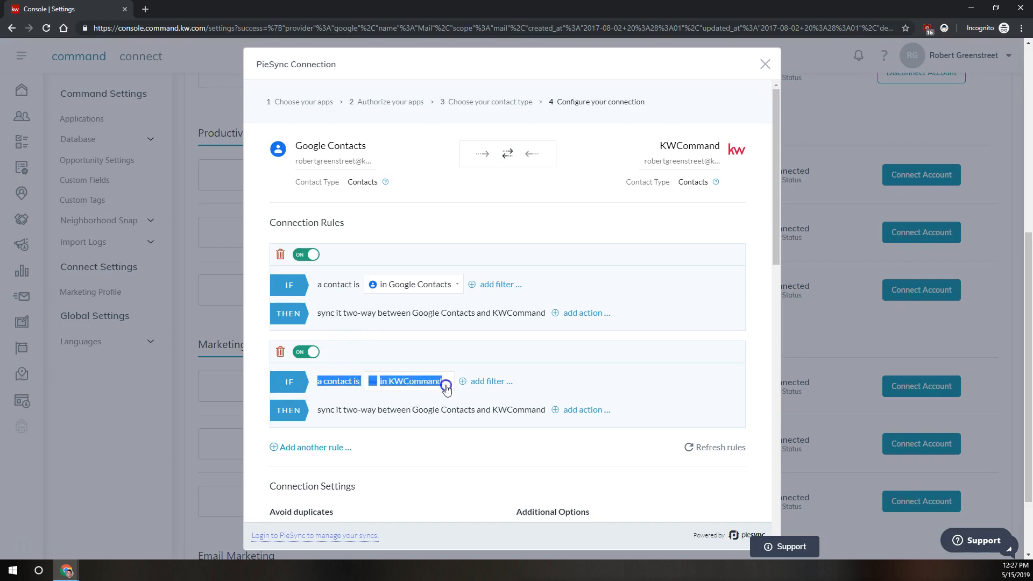
drag(322, 410, 545, 412)
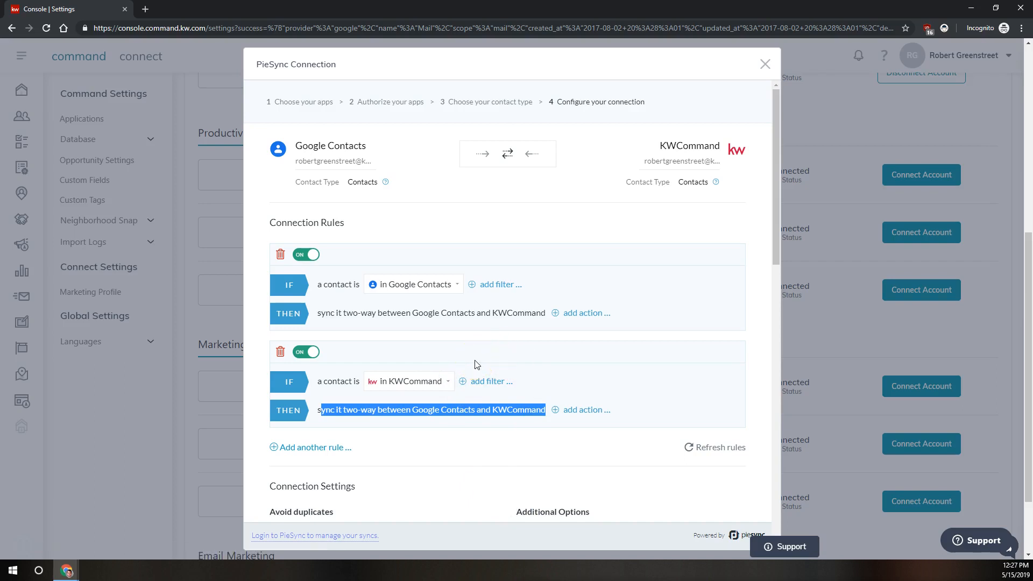
click(307, 355)
click(307, 353)
click(307, 354)
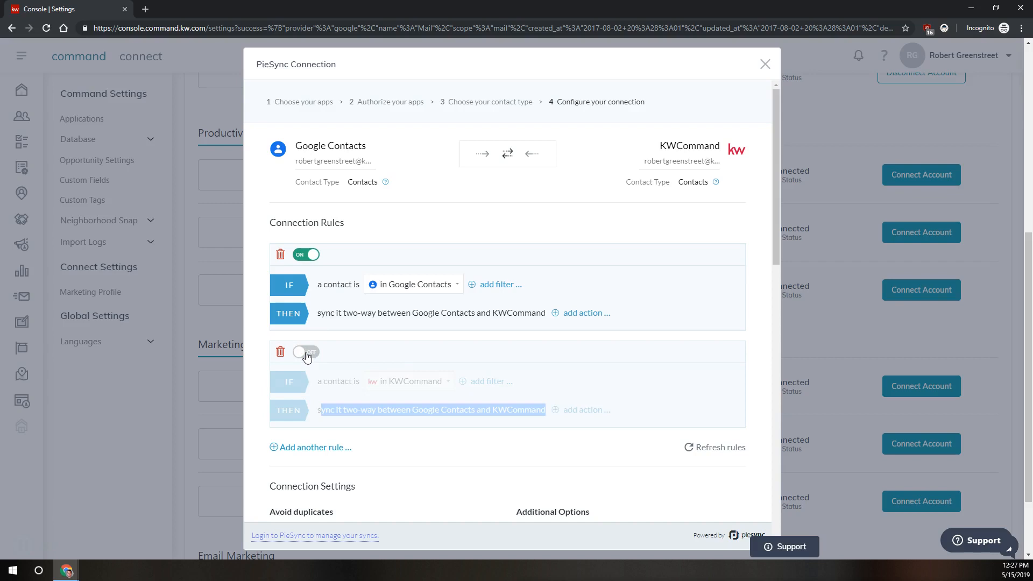
- Browse the filter conditions available for the Google Contacts rule and discard the added filter
click(480, 284)
click(459, 315)
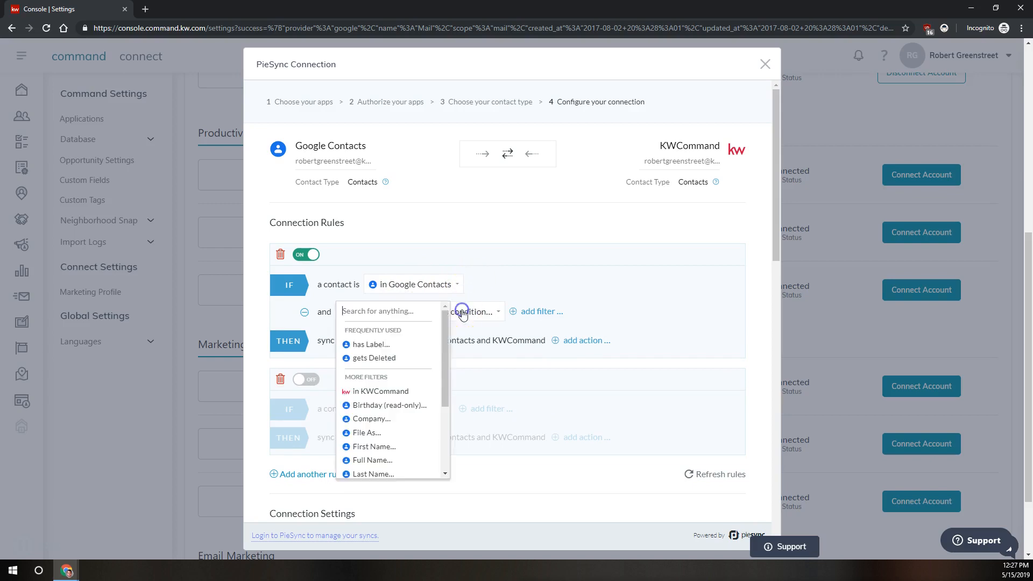
mouse_move(445, 322)
mouse_down()
mouse_move(444, 397)
mouse_move(449, 326)
mouse_up()
drag(444, 344, 442, 402)
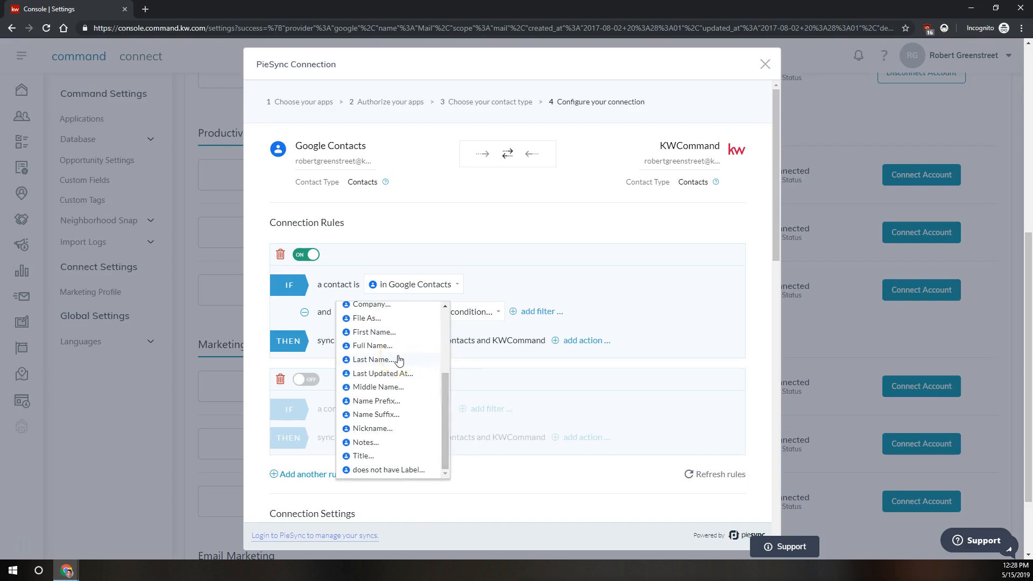
click(397, 470)
drag(448, 432, 440, 305)
click(484, 261)
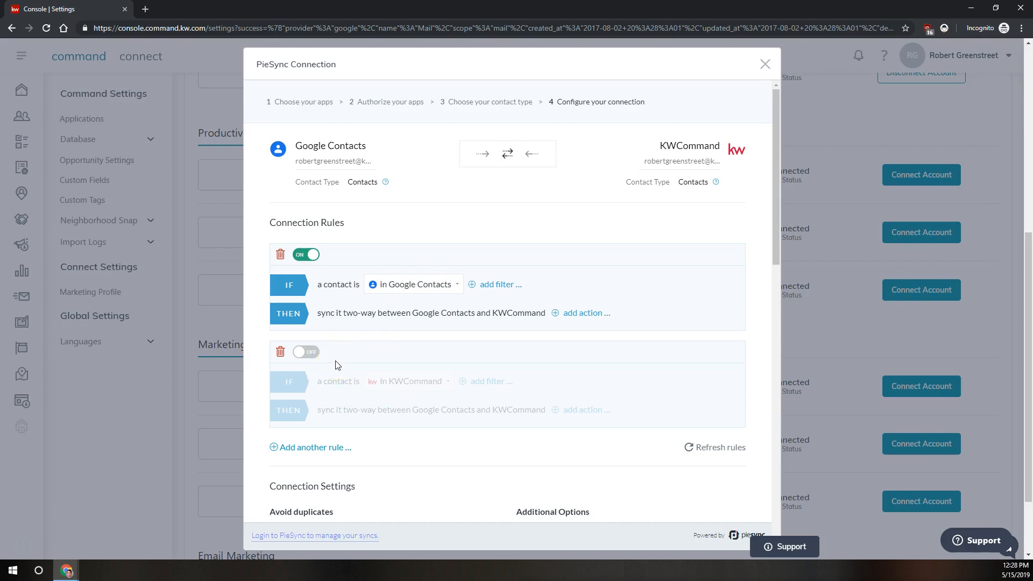
- Try the sync deletions option that shows KWCommand deletions in Google Contacts, and leave it off
scroll(338, 365, down, 5)
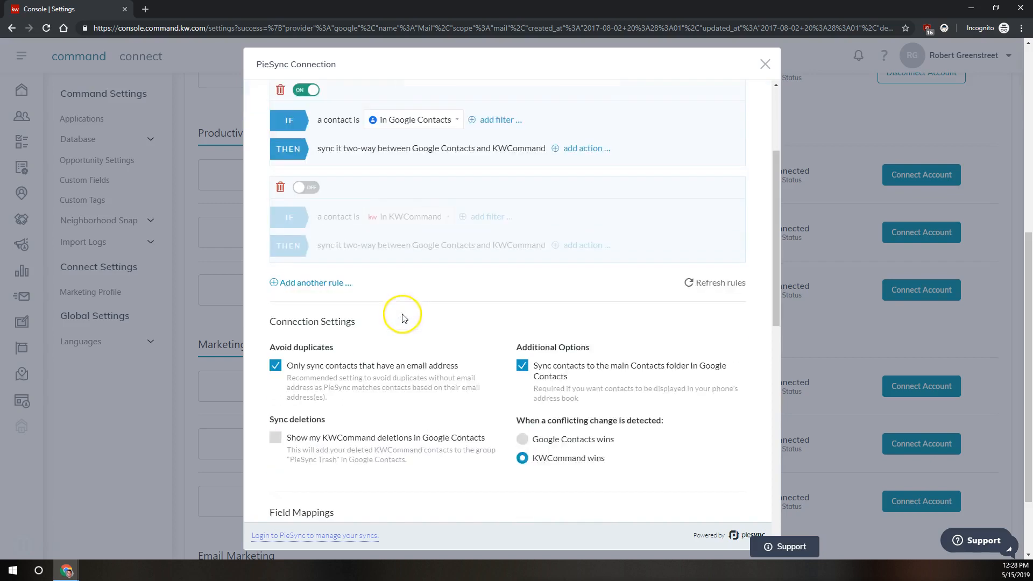
triple_click(284, 227)
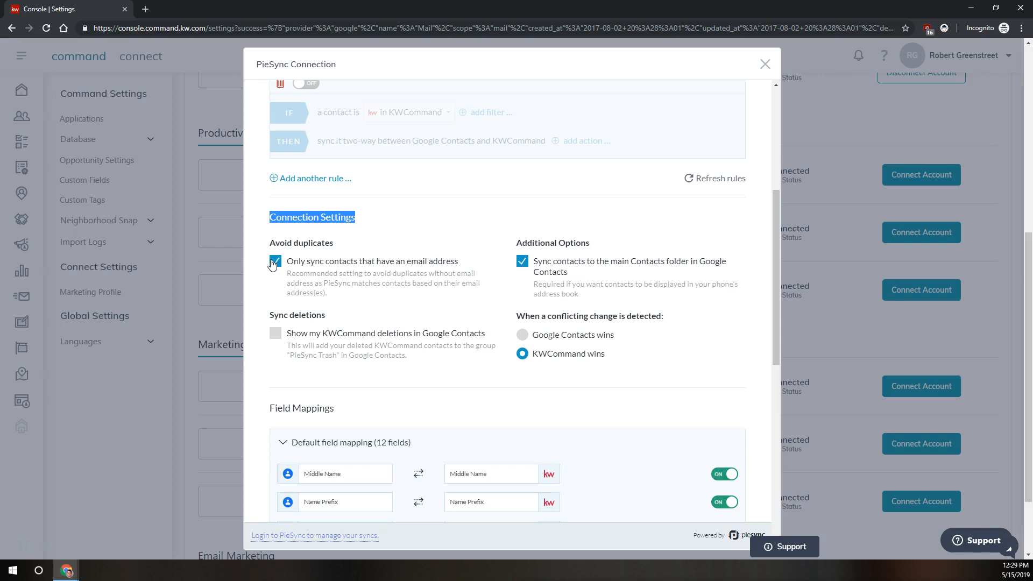
click(277, 338)
drag(294, 356, 334, 359)
click(334, 356)
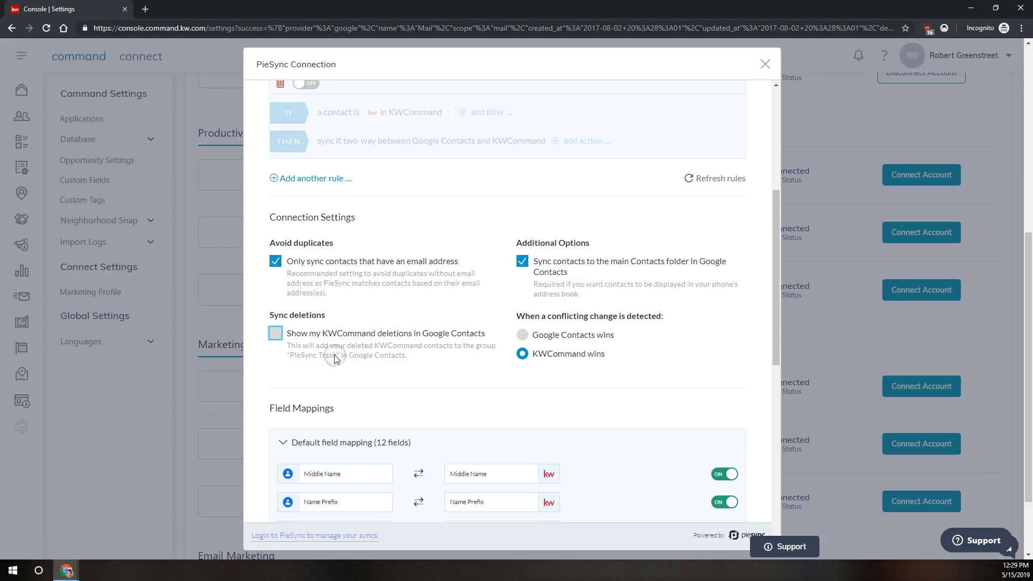
click(276, 335)
click(276, 336)
- Try letting Google Contacts win when a conflicting change is detected, and restore KWCommand wins
drag(517, 316, 669, 316)
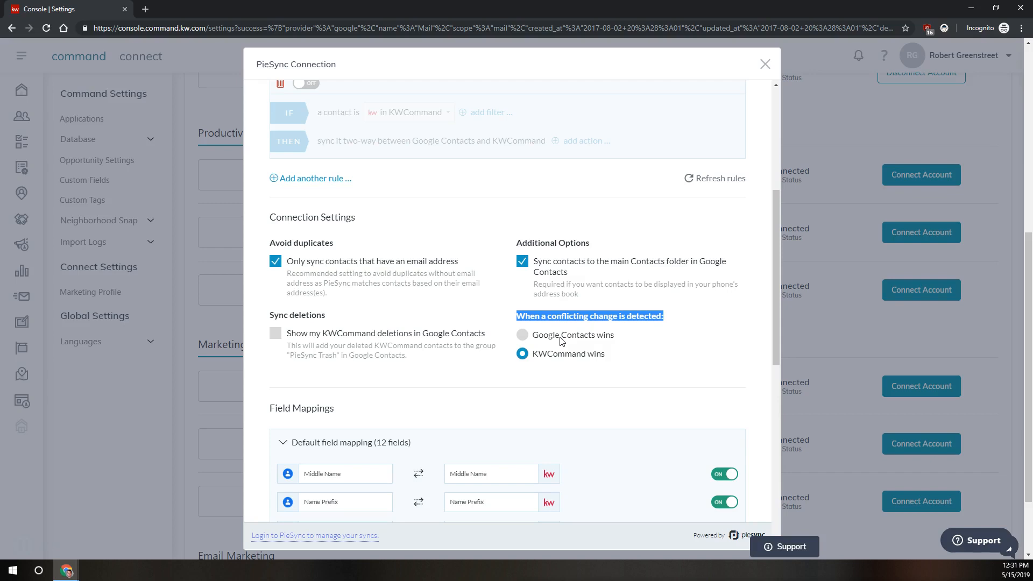
click(523, 335)
click(523, 353)
- Add a field mapping for the Google Contacts field Messengers and look for a matching KWCommand field
scroll(522, 356, down, 7)
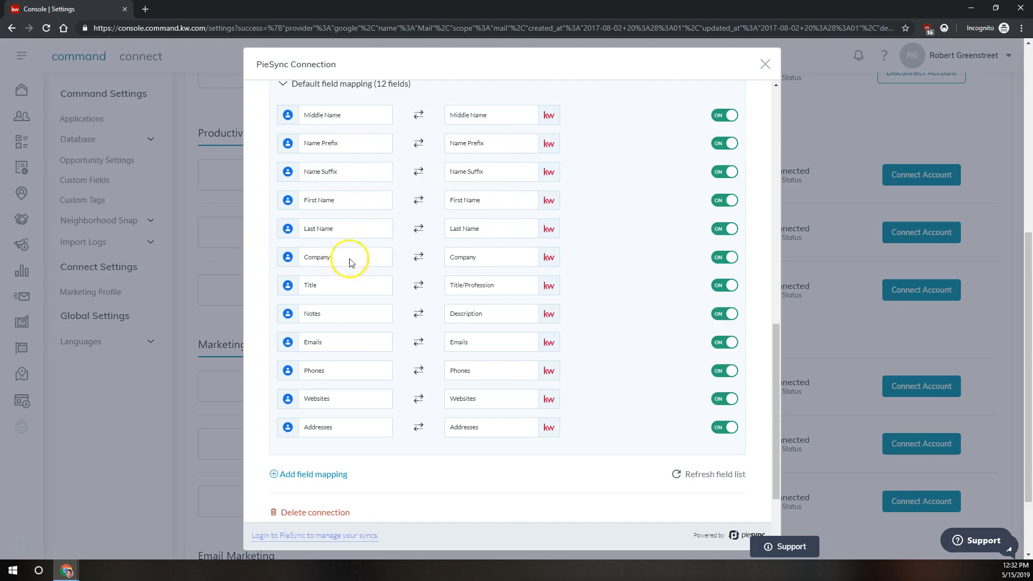
click(330, 476)
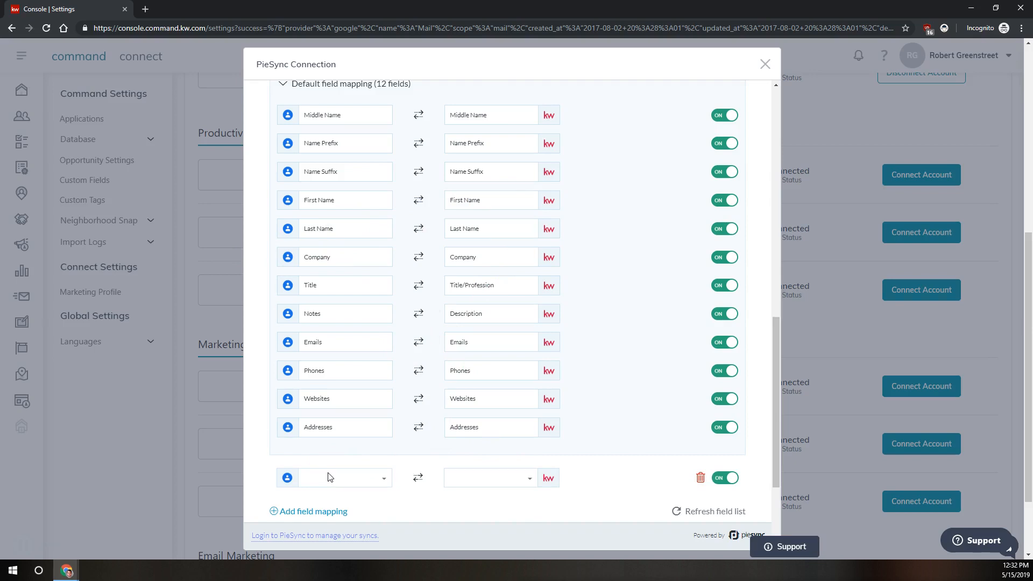
click(330, 478)
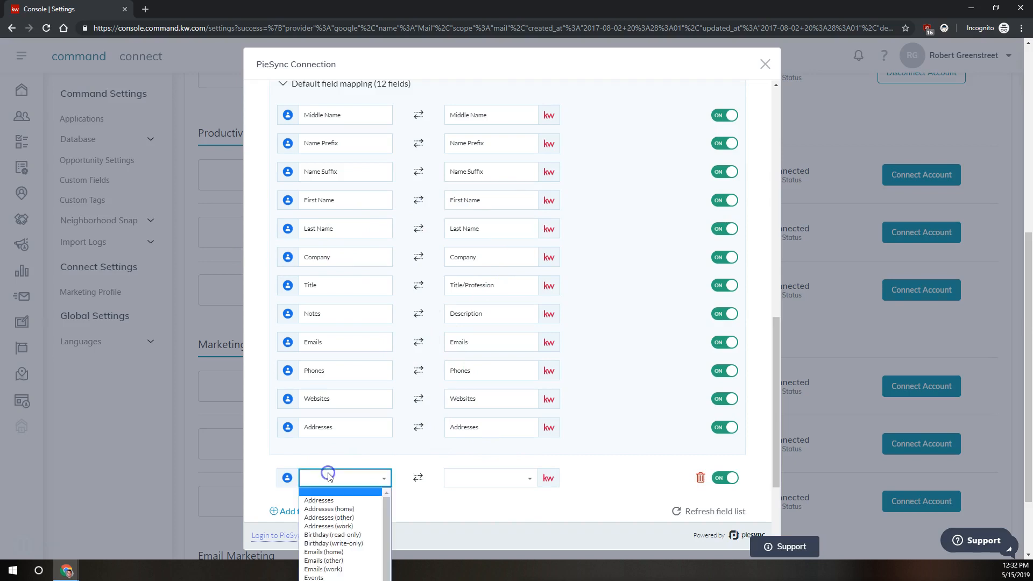
scroll(328, 409, down, 3)
click(330, 334)
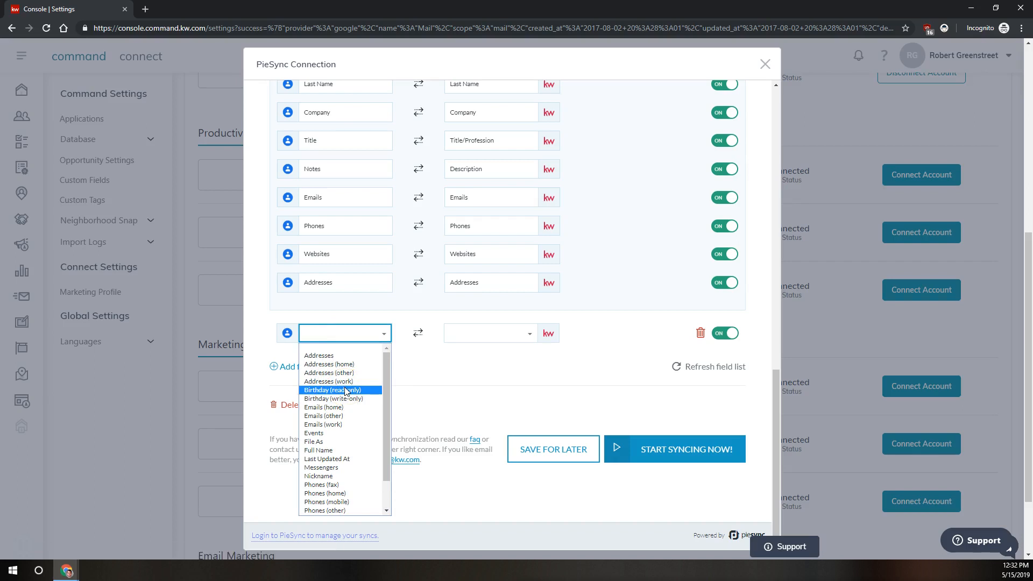
click(326, 471)
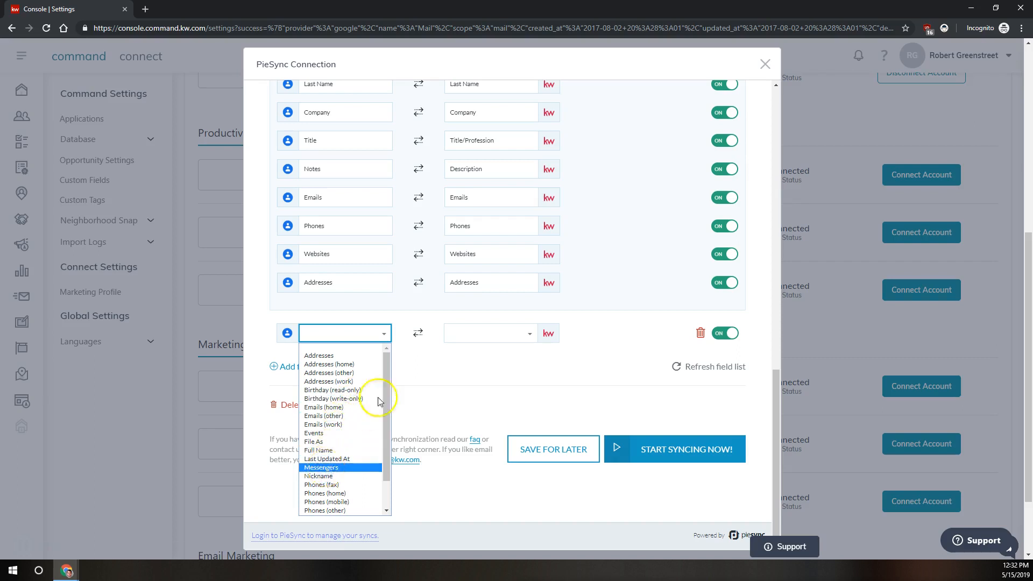
click(522, 336)
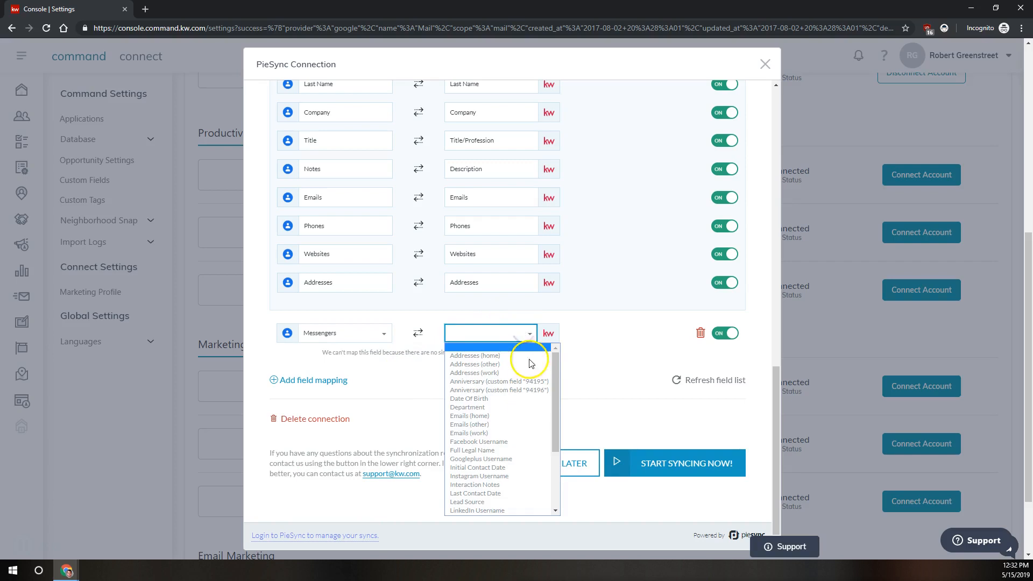
drag(554, 390, 548, 447)
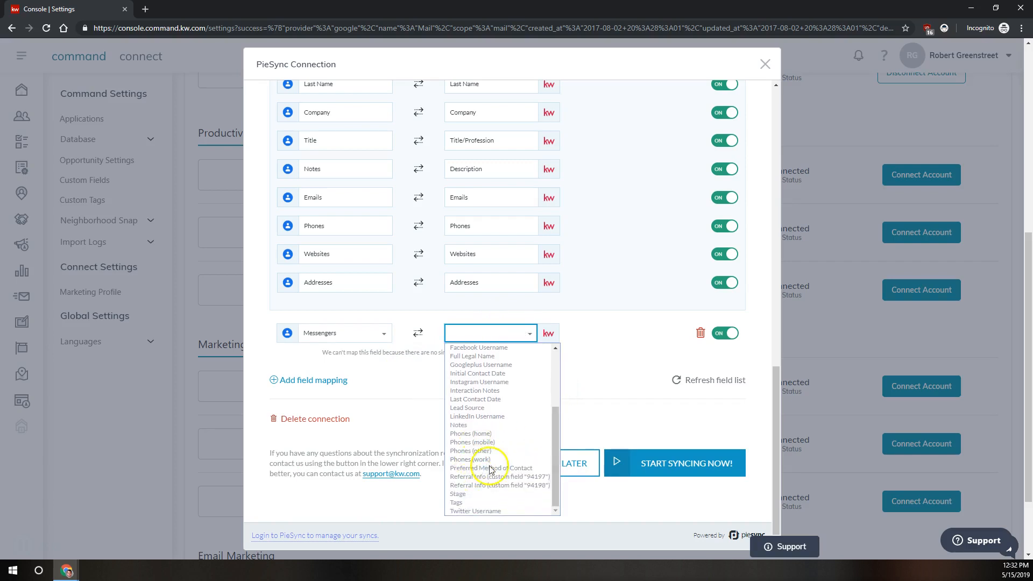
drag(552, 466, 555, 364)
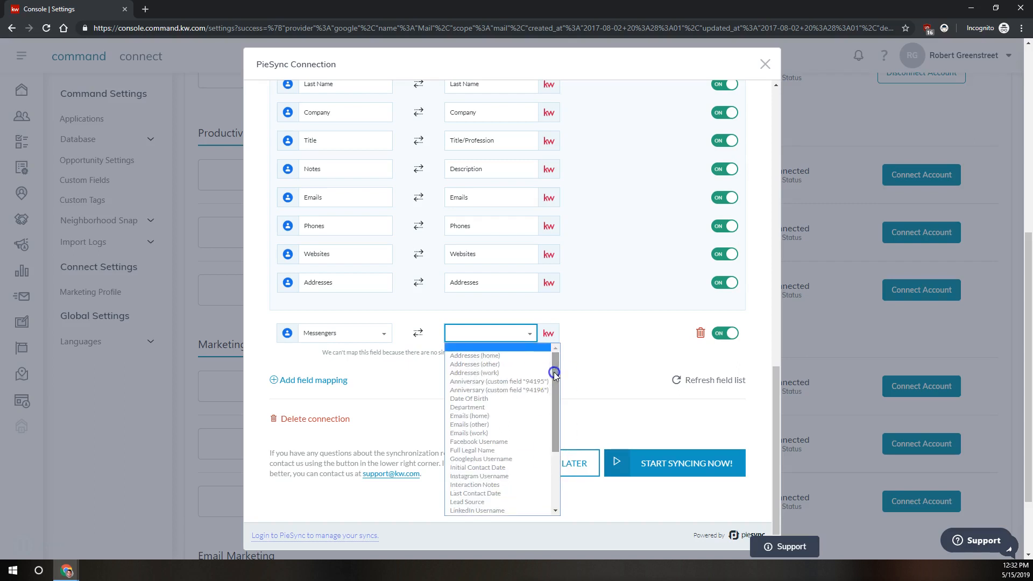
click(569, 347)
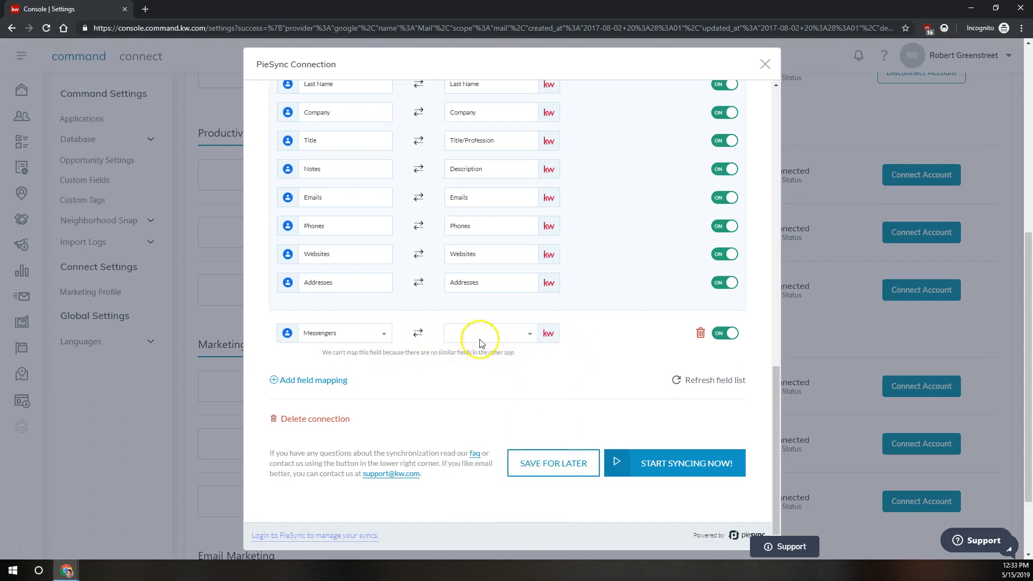
drag(317, 351, 517, 351)
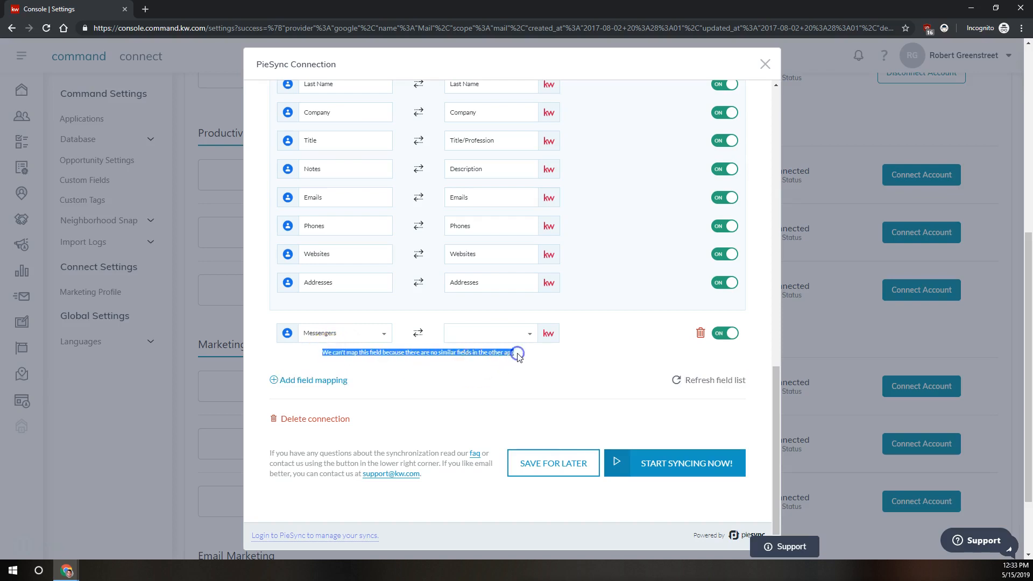
- Switch the added mapping's Google Contacts field to Relations and try to choose a KWCommand field for it
click(365, 334)
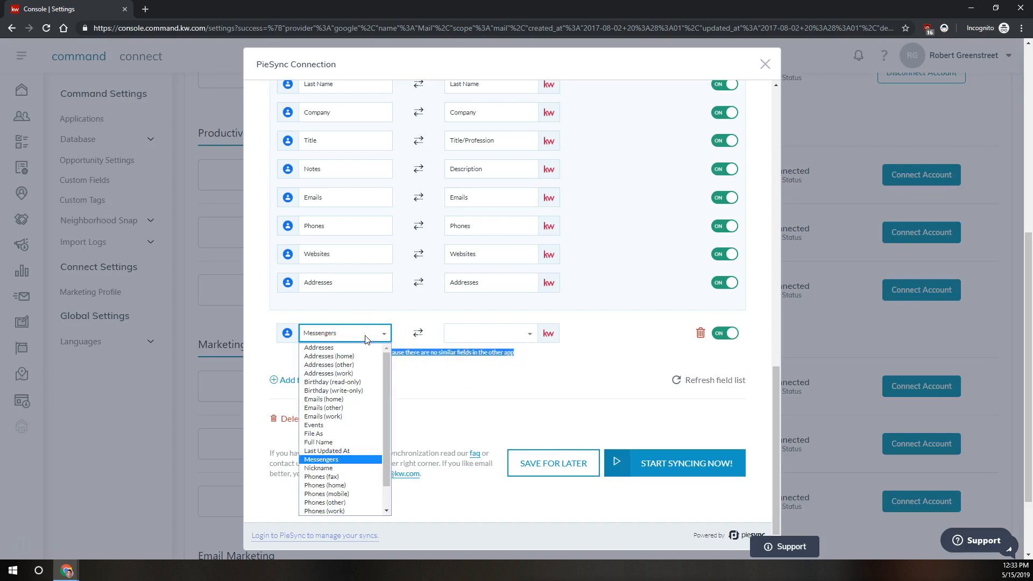
drag(387, 450, 384, 489)
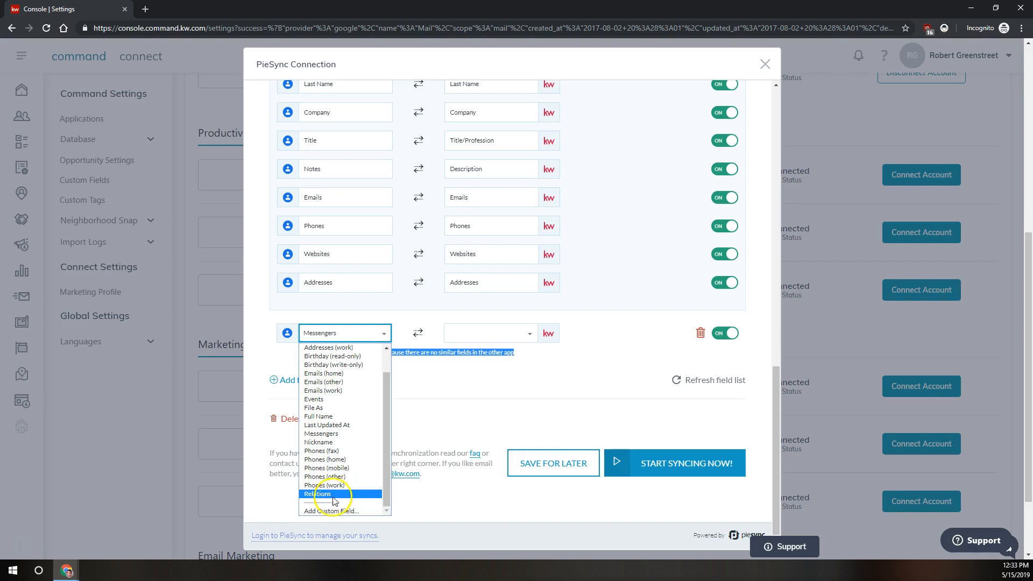
click(333, 495)
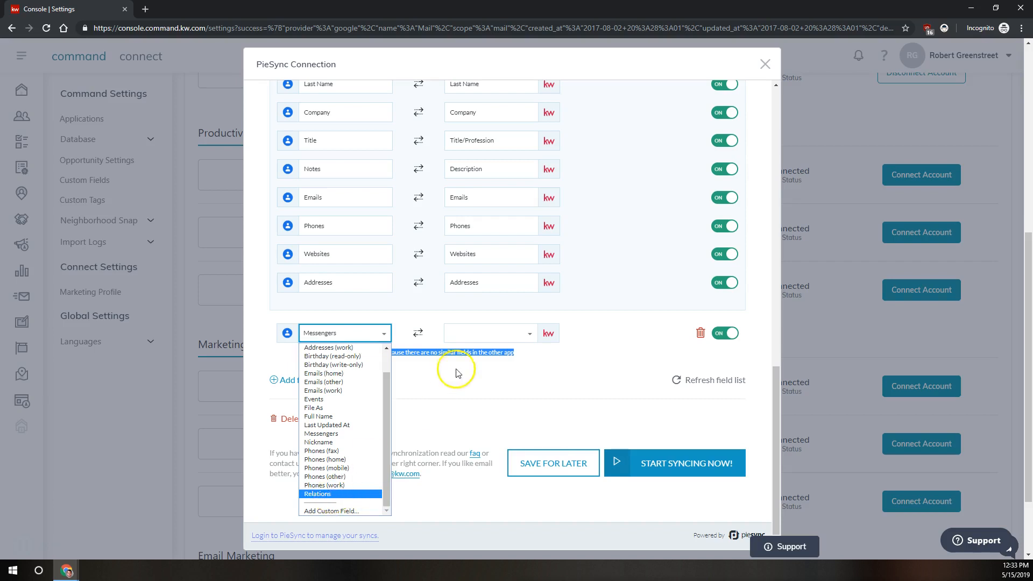
click(527, 334)
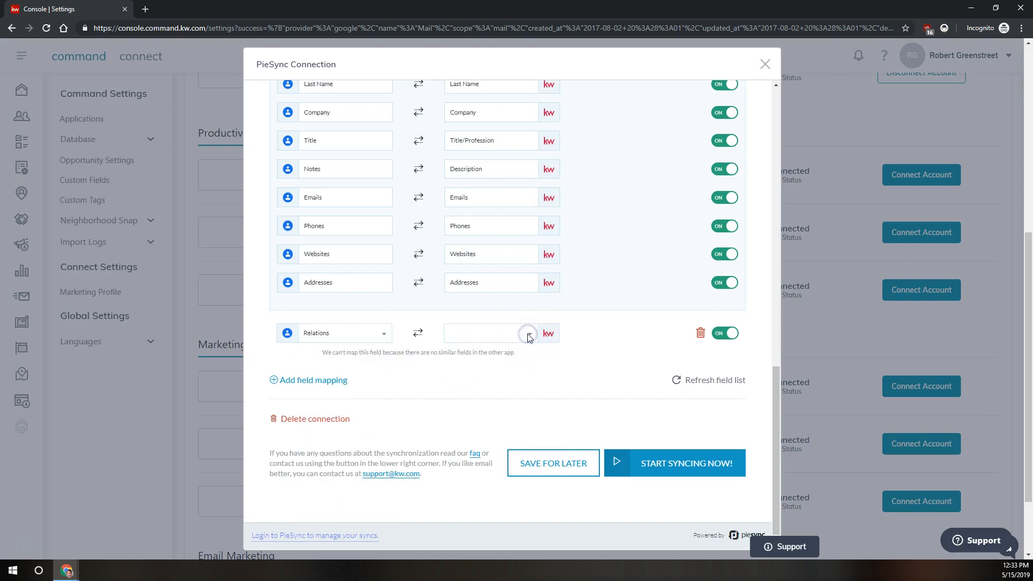
click(526, 330)
click(526, 332)
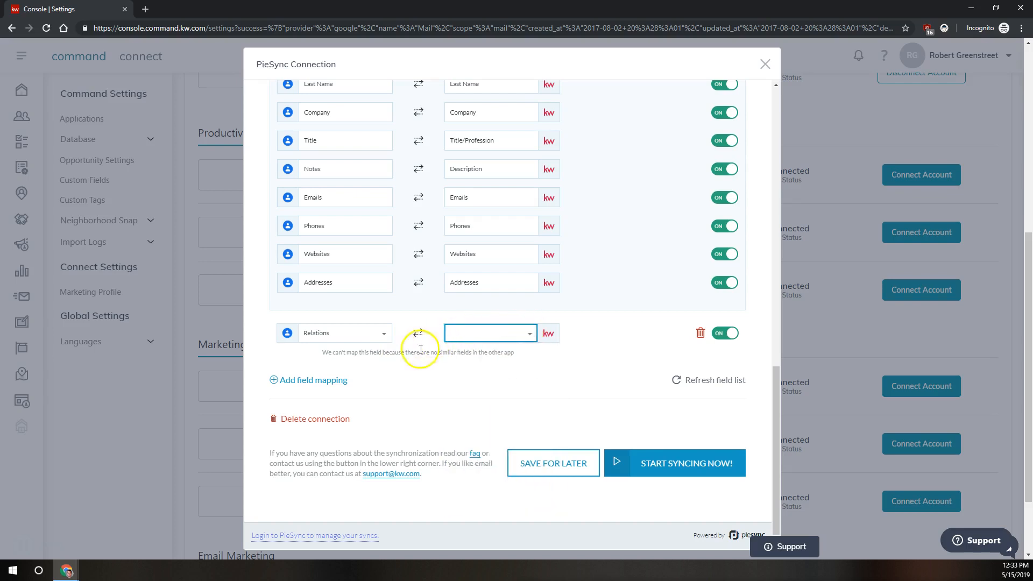
- Look through the Google Contacts fields once more and delete the added Relations field mapping
click(351, 333)
scroll(385, 371, down, 5)
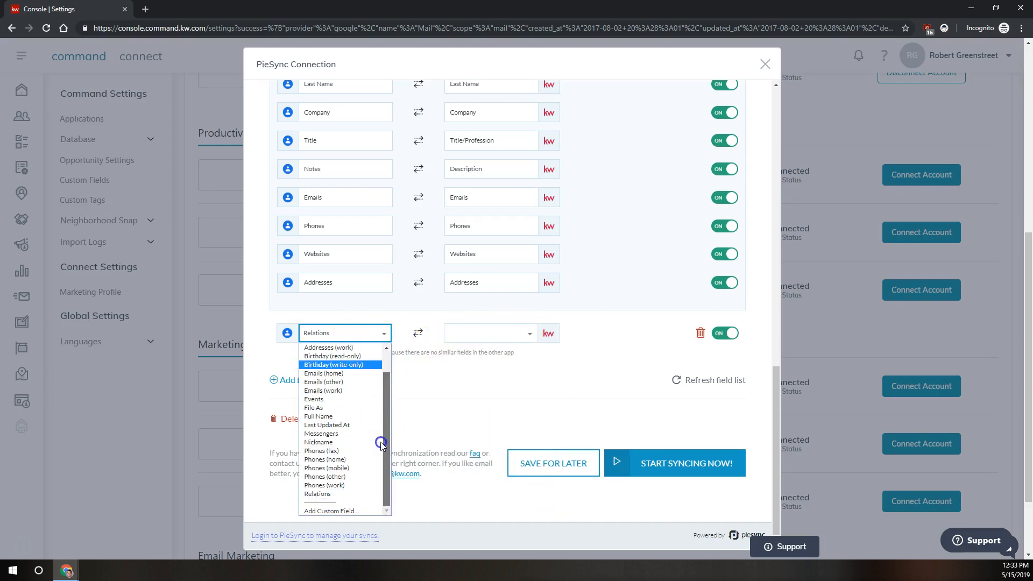
scroll(381, 445, up, 5)
click(412, 370)
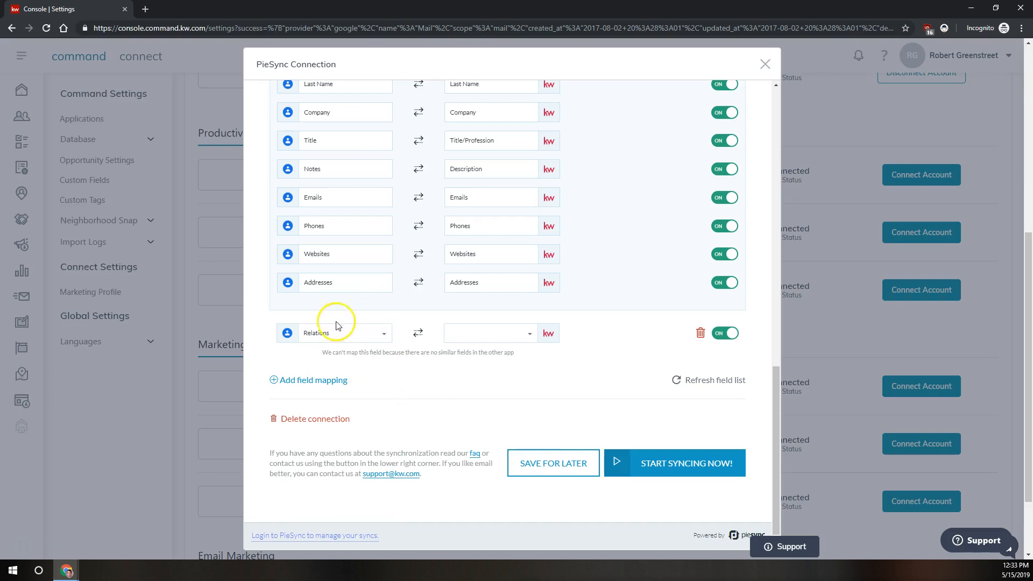
click(700, 333)
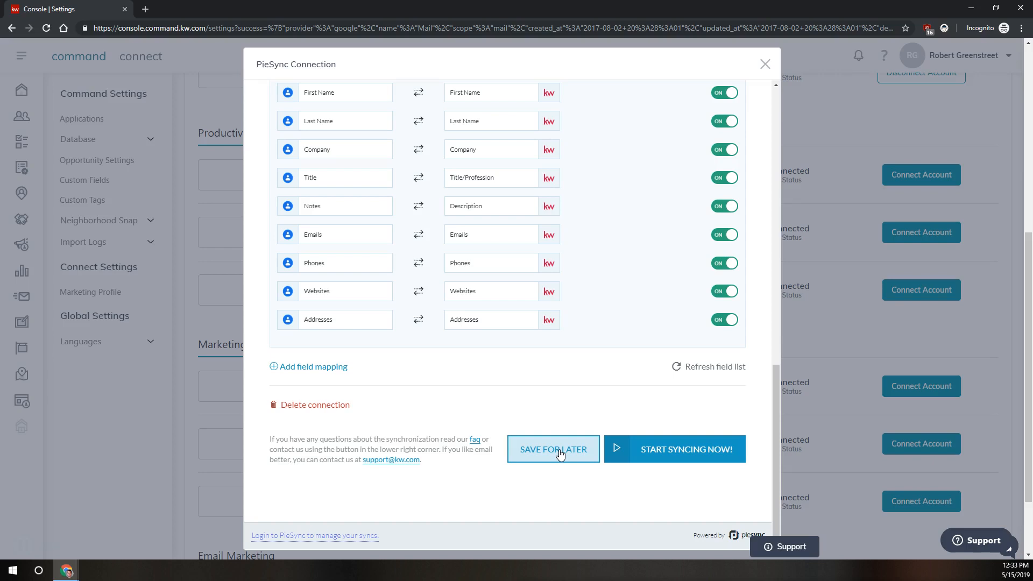
- Start syncing Google Contacts with KWCommand, read the advice on integrations and duplicates, and confirm the start
click(666, 453)
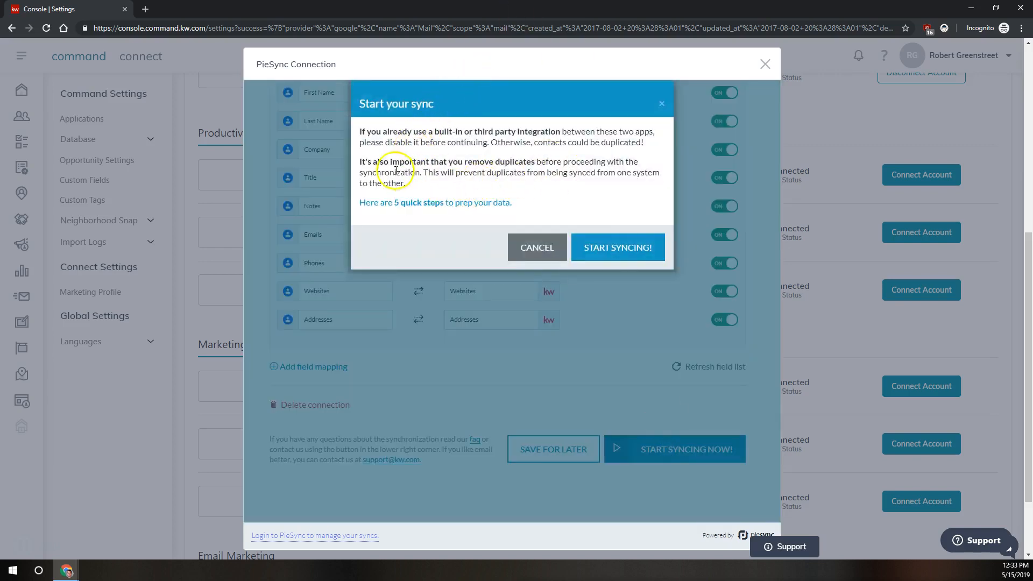
drag(365, 162, 552, 174)
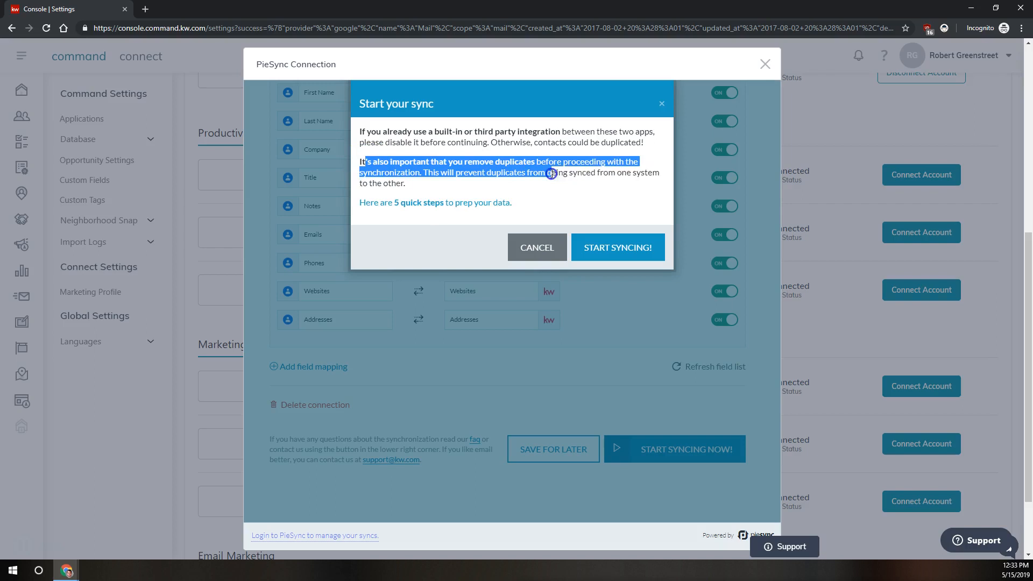
click(449, 138)
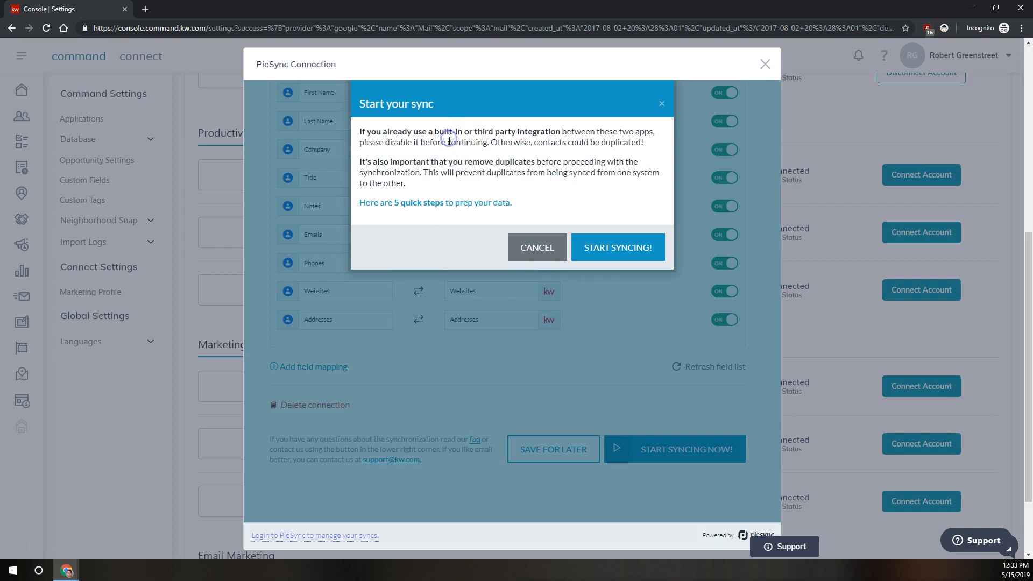
click(468, 170)
click(468, 170)
drag(429, 132, 356, 119)
click(618, 250)
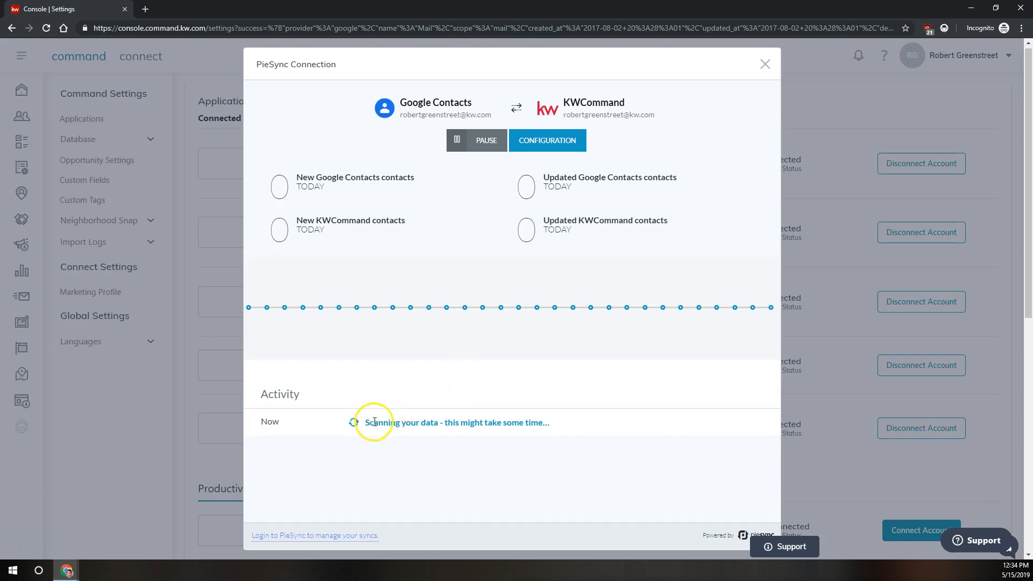
drag(452, 423, 565, 420)
click(567, 401)
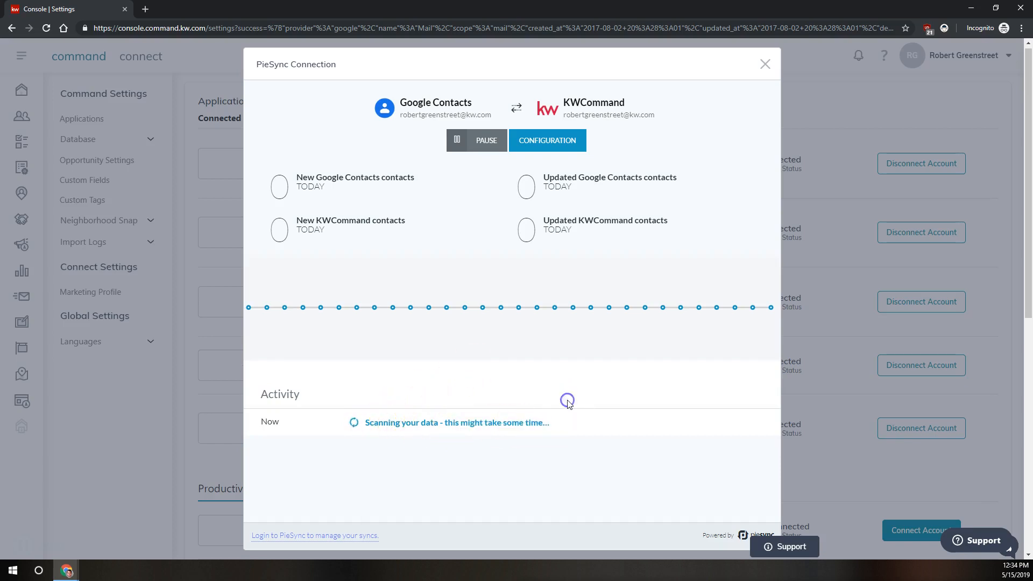
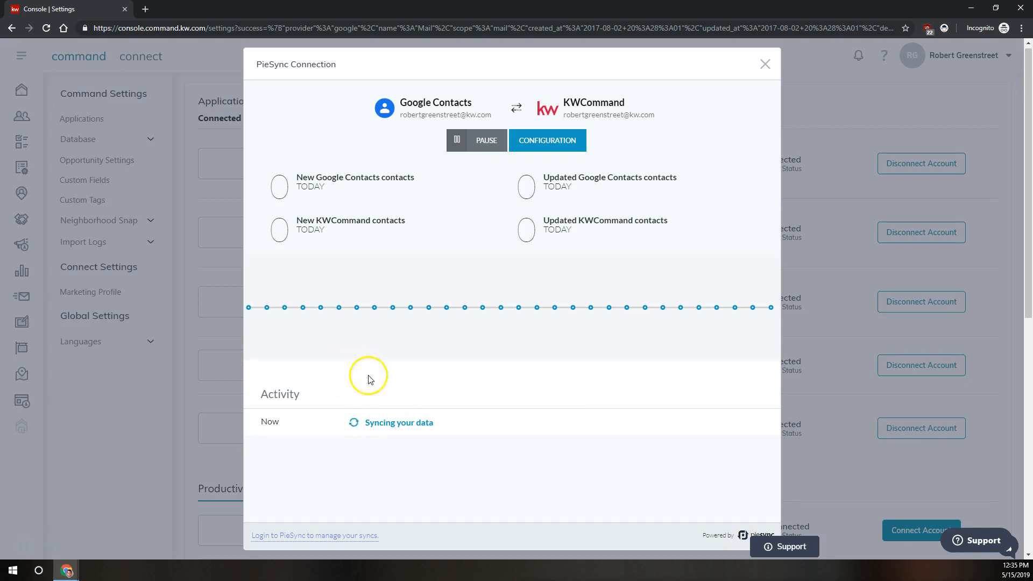
- Close the PieSync connection window, open the Microsoft sign-in for connecting Office 365, and close it without signing in
click(766, 64)
scroll(429, 261, down, 5)
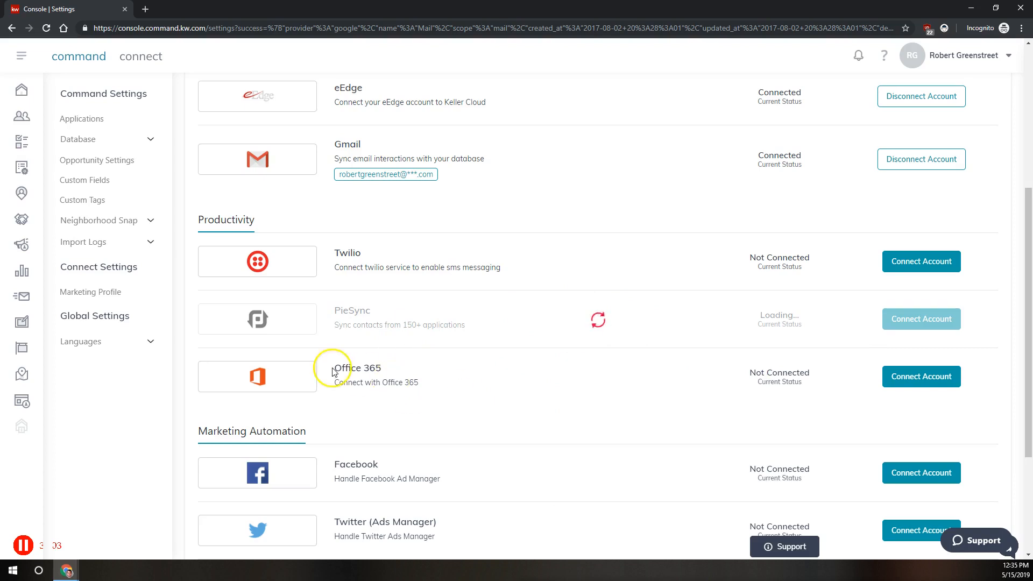
click(924, 378)
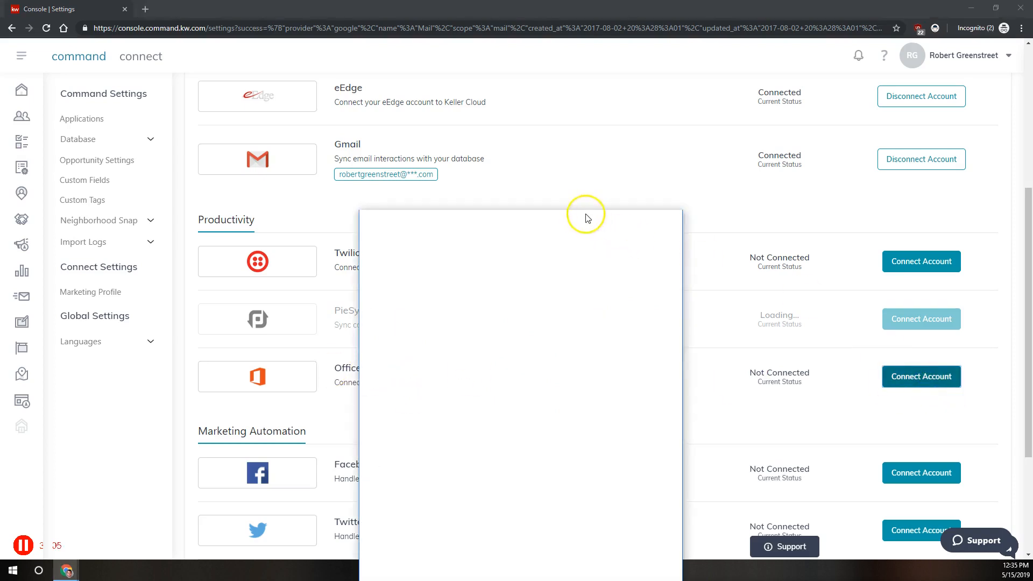
drag(573, 224, 602, 55)
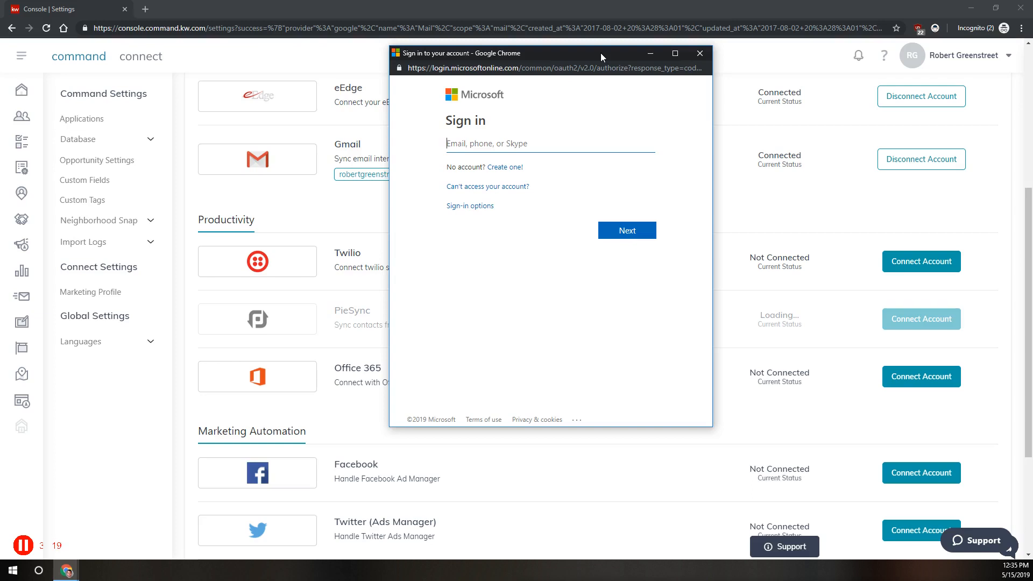
click(698, 53)
- Review the listed applications and connect the Facebook account that handles Facebook Ad Manager under Marketing Automation
scroll(568, 288, down, 3)
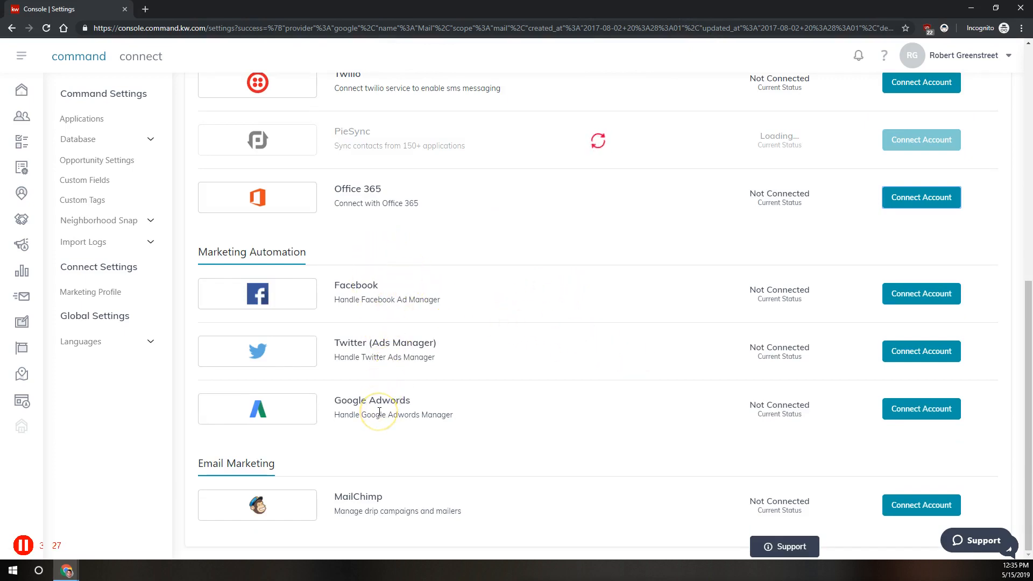
scroll(379, 411, up, 8)
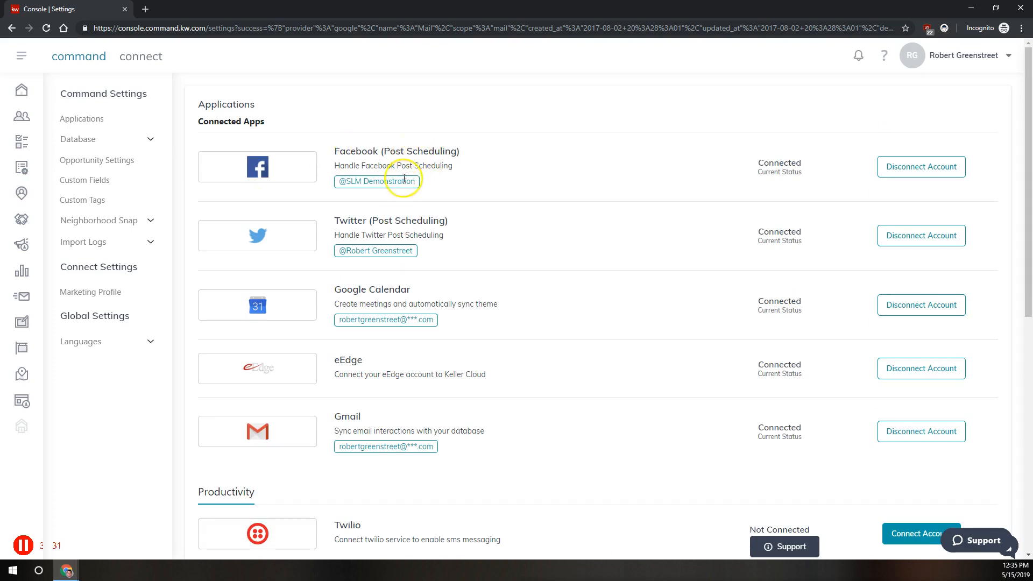
click(404, 160)
scroll(407, 164, down, 8)
click(369, 269)
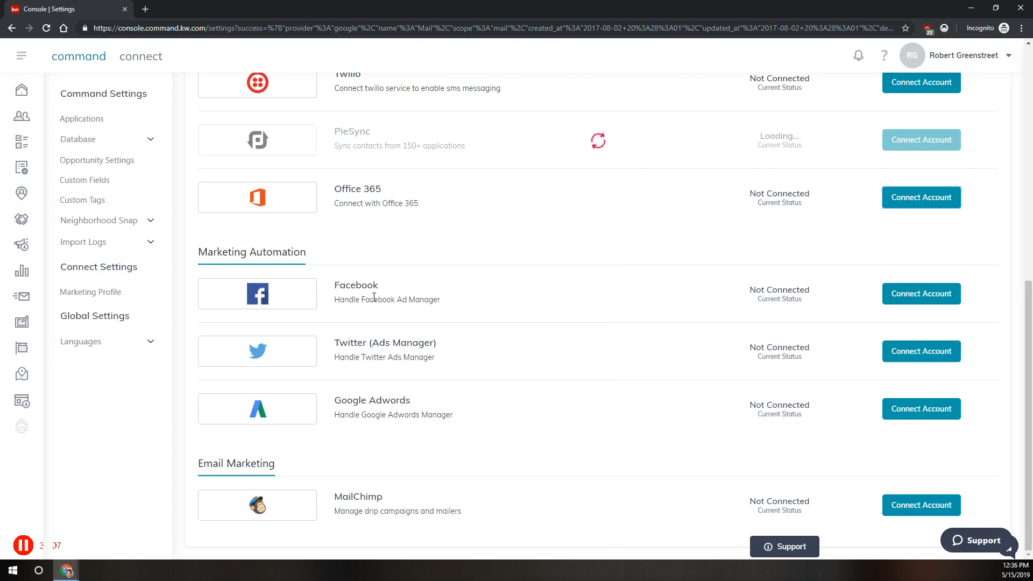
click(919, 295)
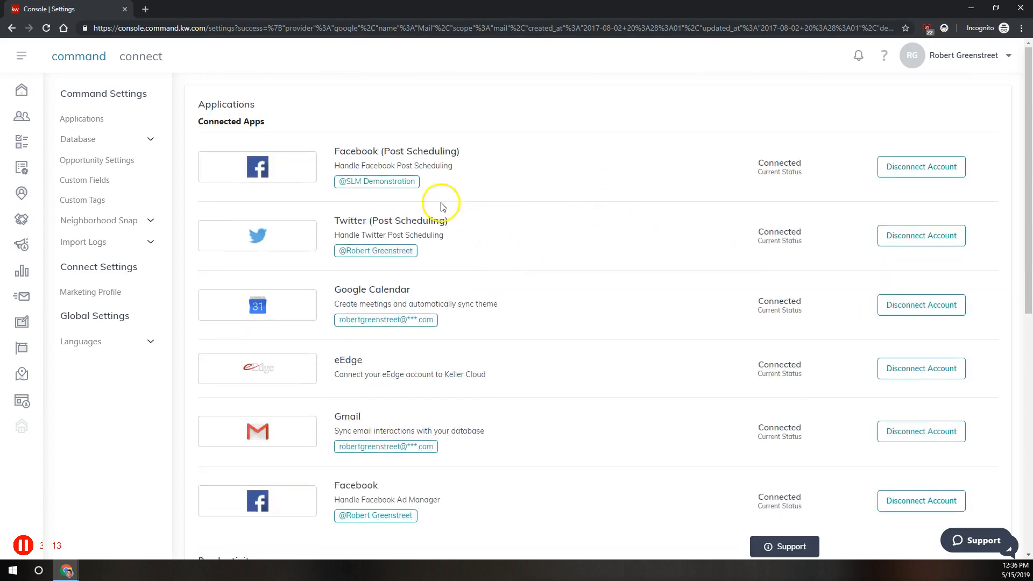
- Try to connect the Twitter (Ads Manager) account, reading and accepting the Twitter Ads confirmation, and close the Lead Accel authorization window
scroll(352, 269, down, 2)
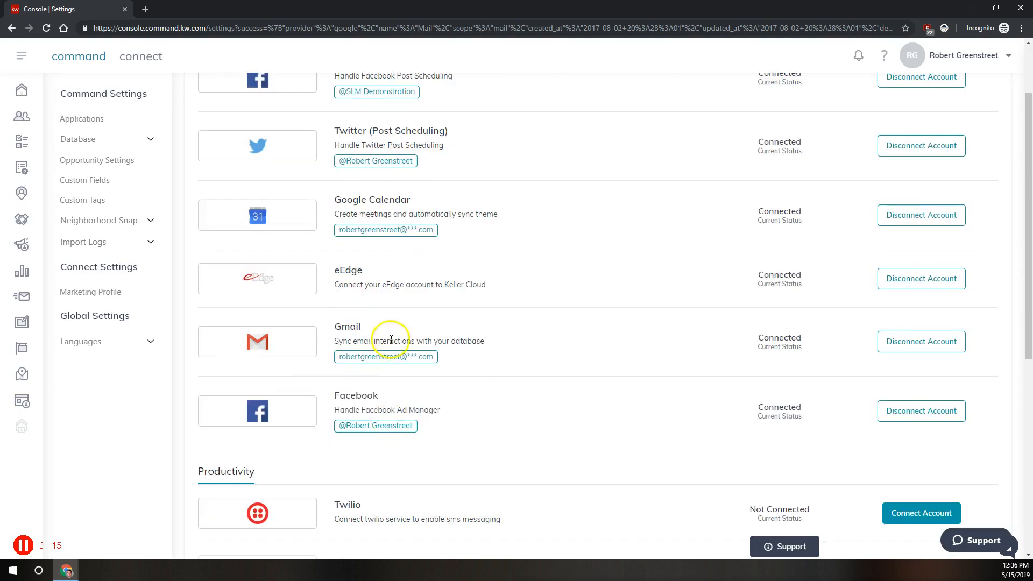
scroll(403, 433, down, 4)
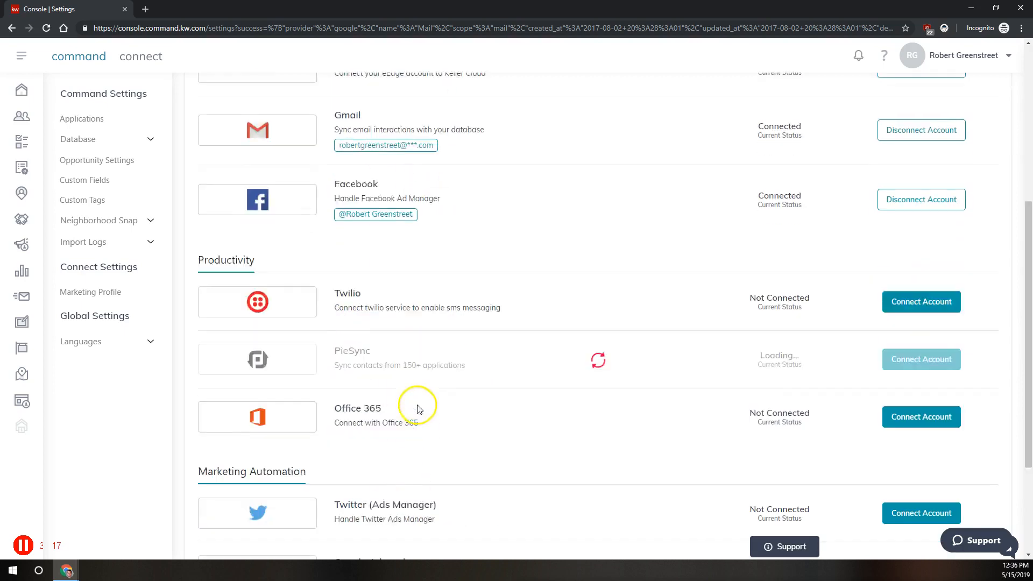
scroll(419, 409, down, 3)
click(936, 352)
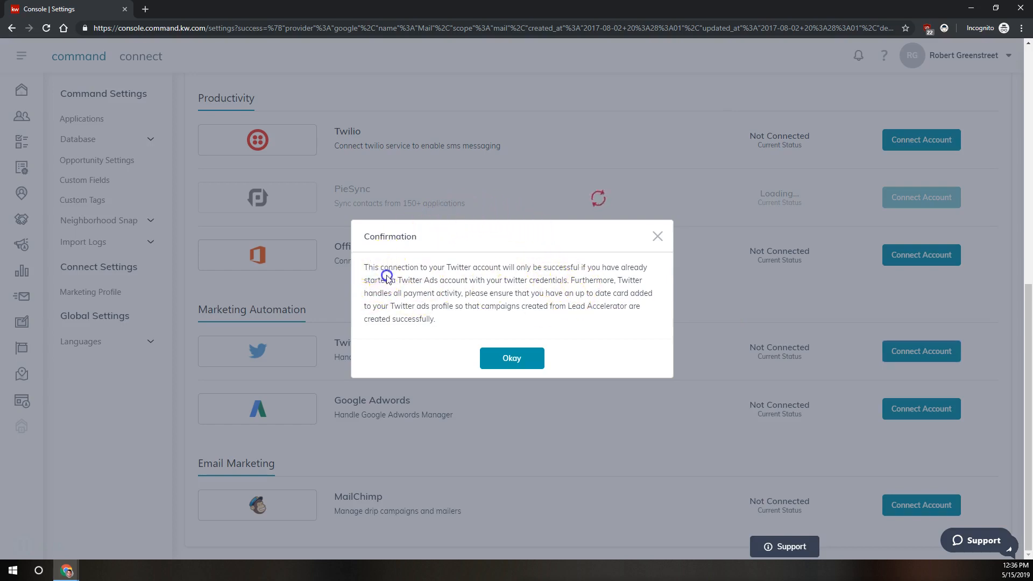
drag(368, 268, 436, 319)
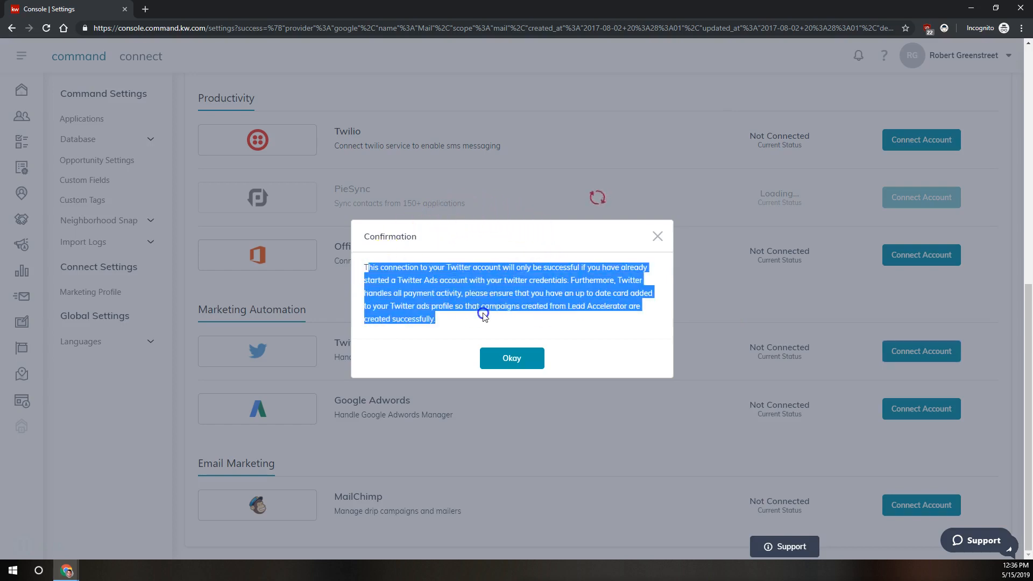
click(488, 284)
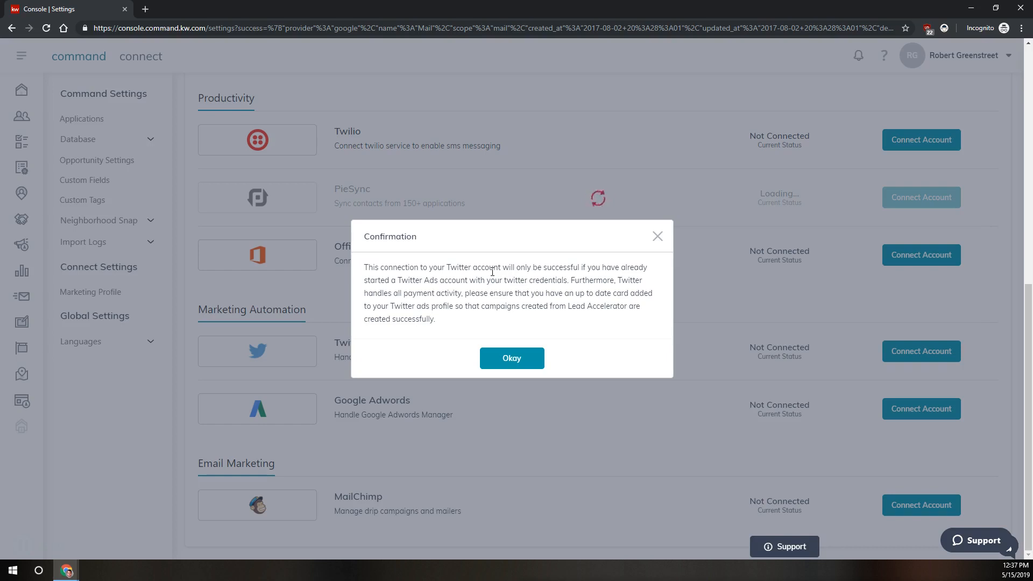
click(515, 358)
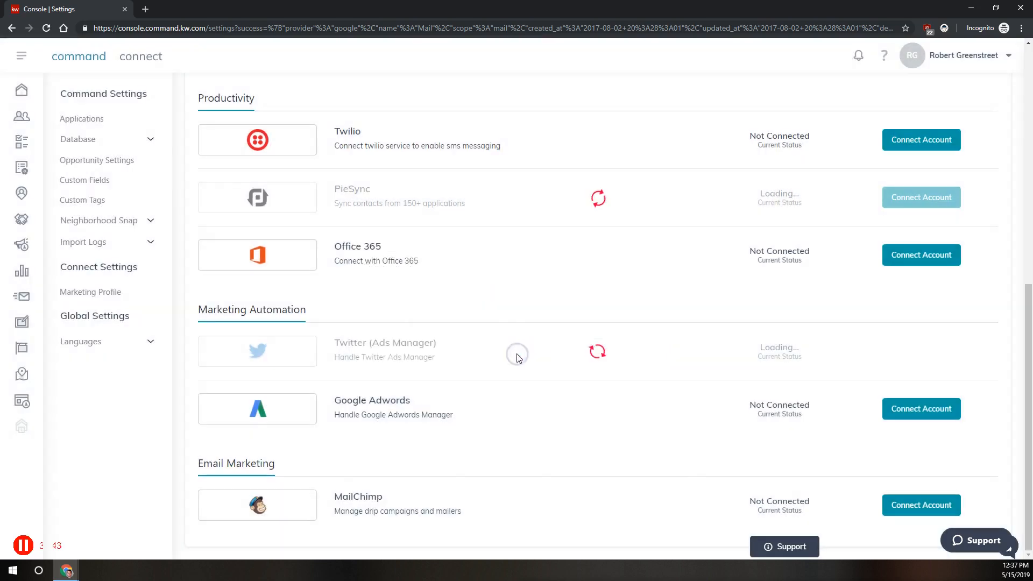
drag(534, 351, 534, 277)
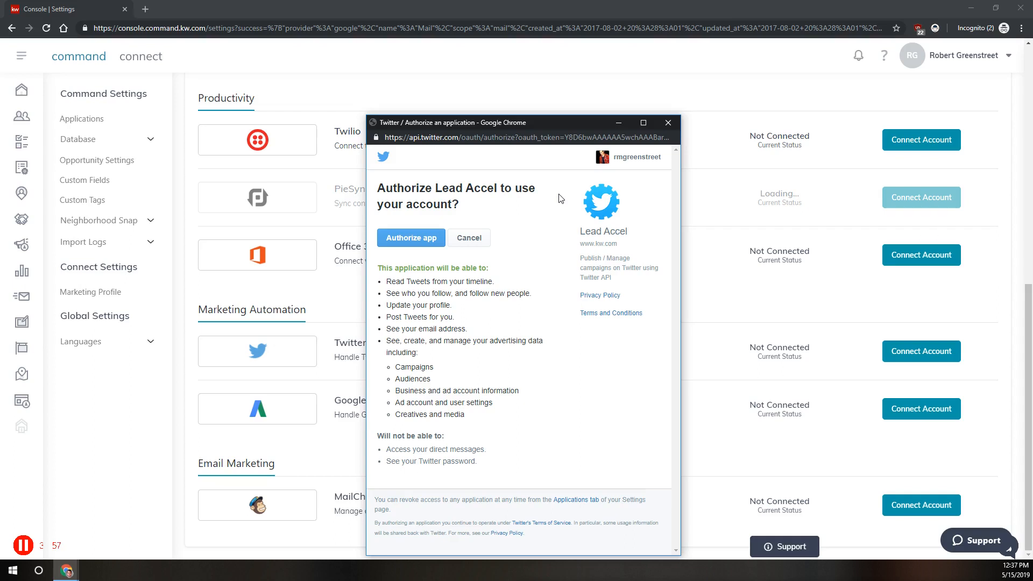
click(437, 239)
click(668, 122)
- Start connecting Google Adwords, accept the payment notice, choose the Google account, review Keller Cloud's requested permissions, and cancel the access request
click(938, 407)
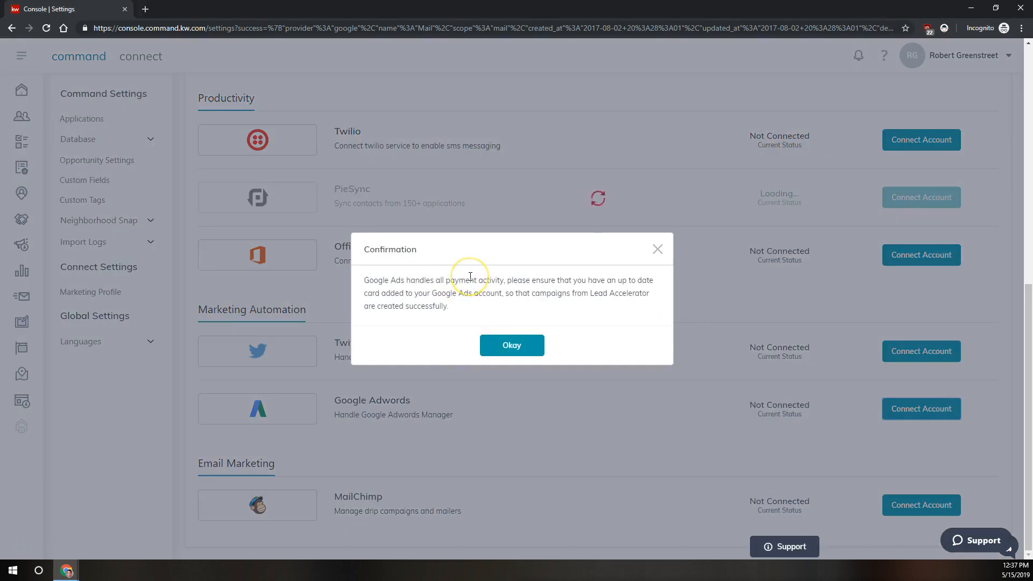
drag(367, 278, 452, 303)
click(453, 306)
click(509, 332)
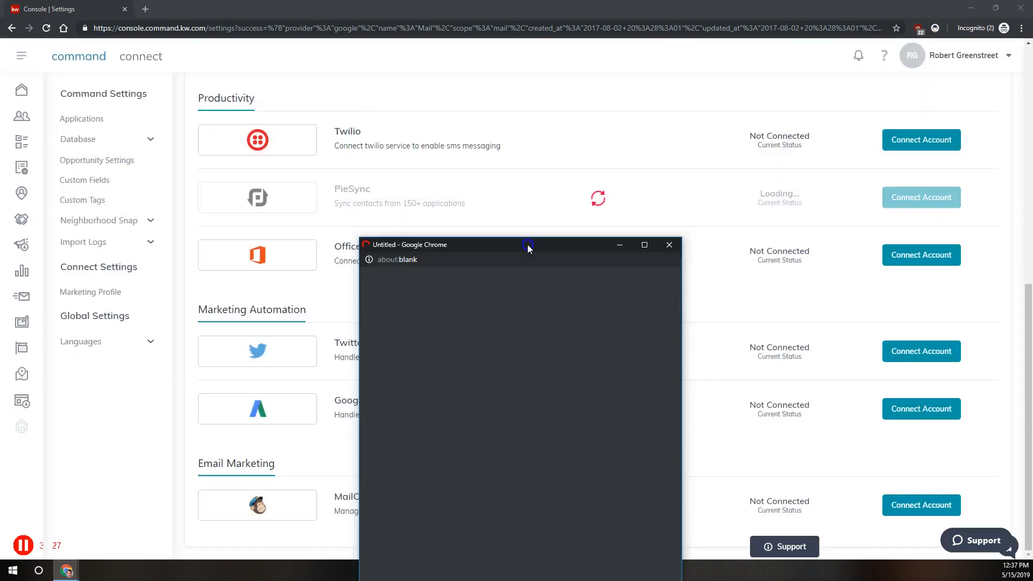
drag(528, 244, 555, 74)
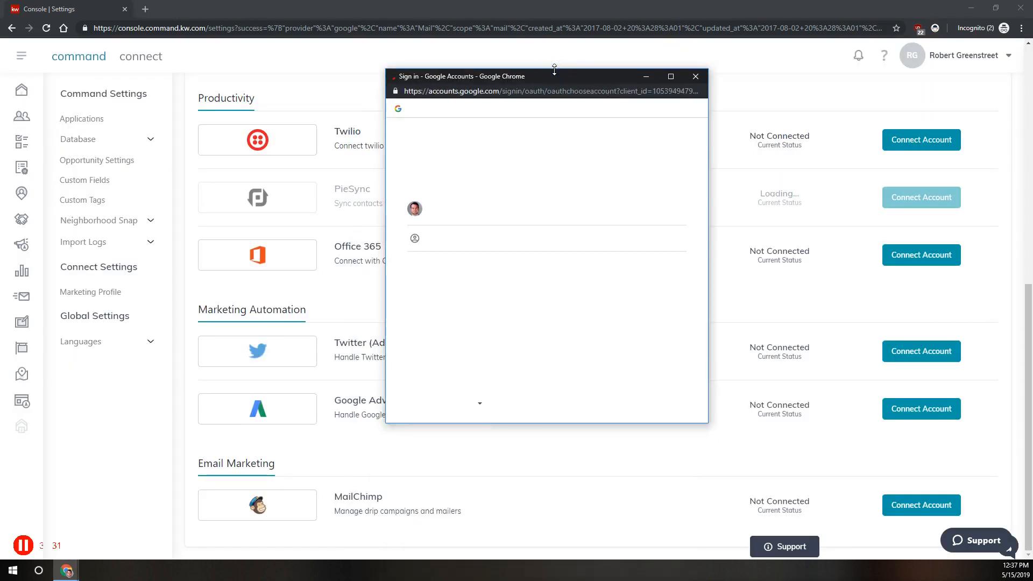
click(469, 212)
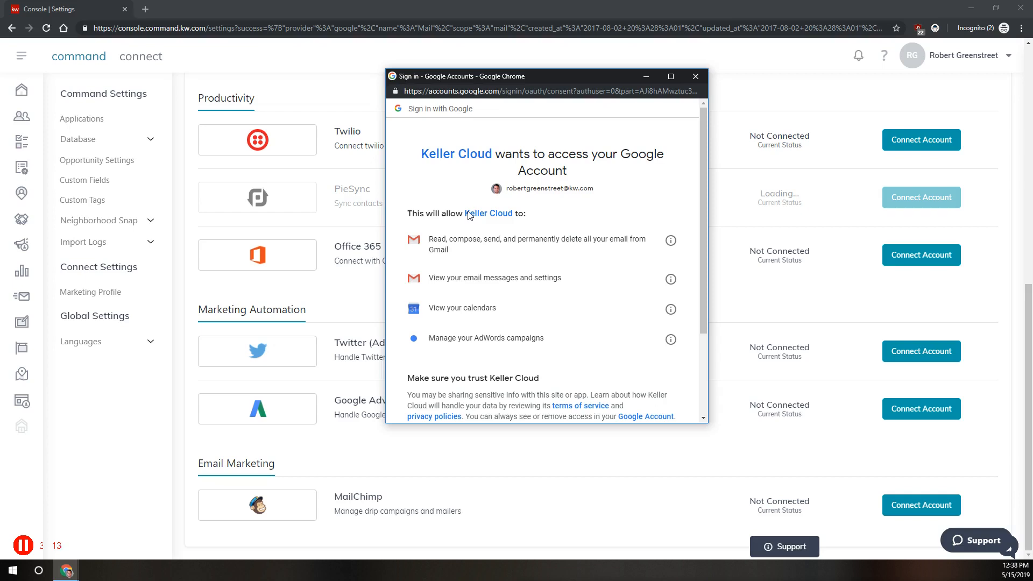
scroll(469, 215, down, 2)
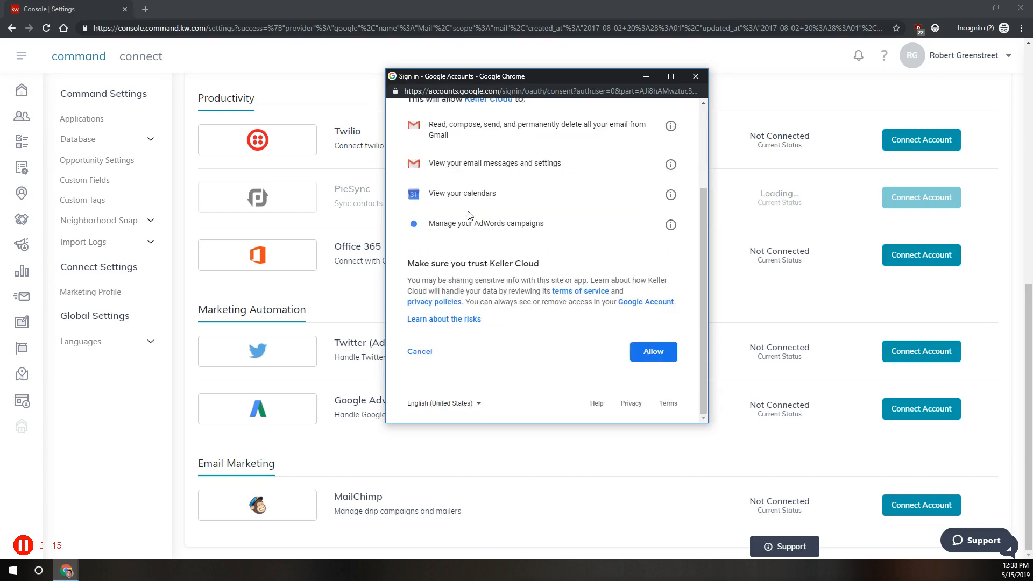
click(418, 351)
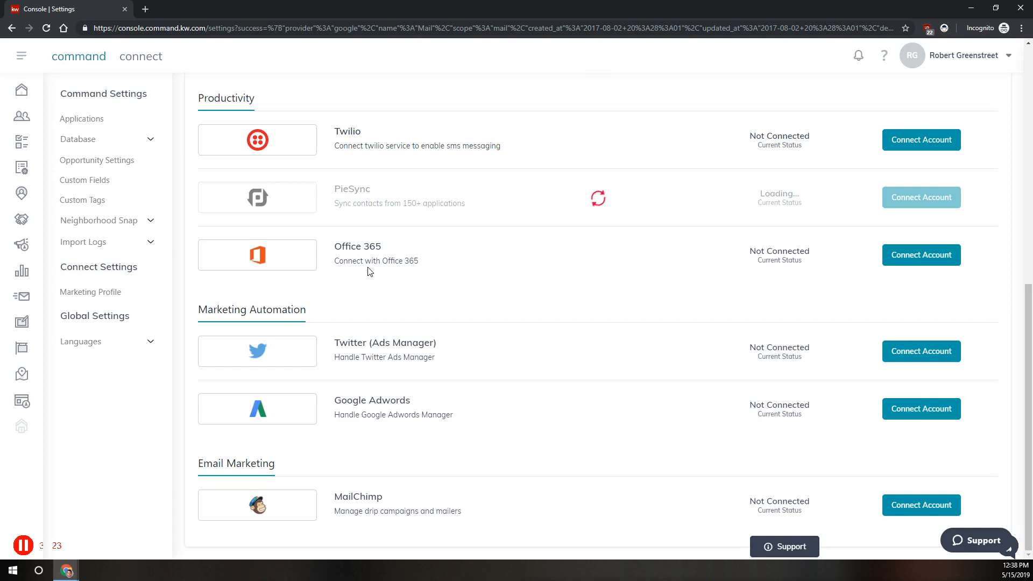
- Reopen the Google Adwords connection up to the account chooser and close it without choosing an account
click(954, 409)
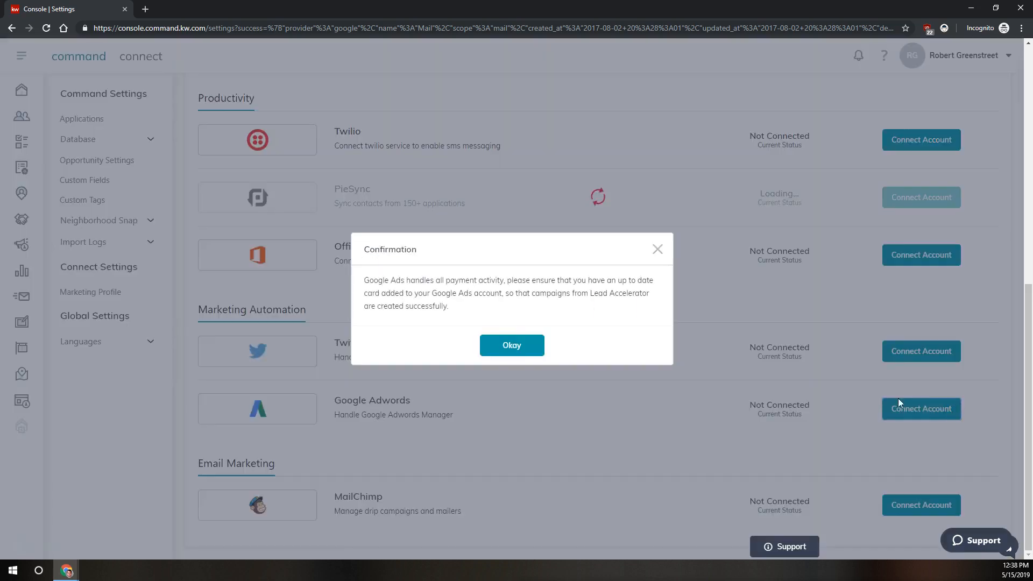
click(528, 342)
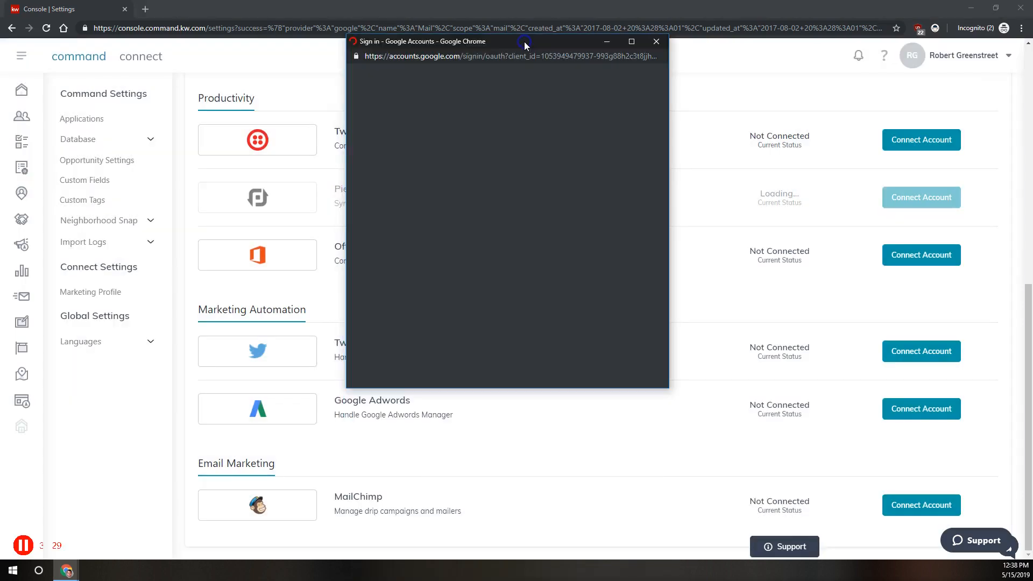
drag(524, 41, 561, 72)
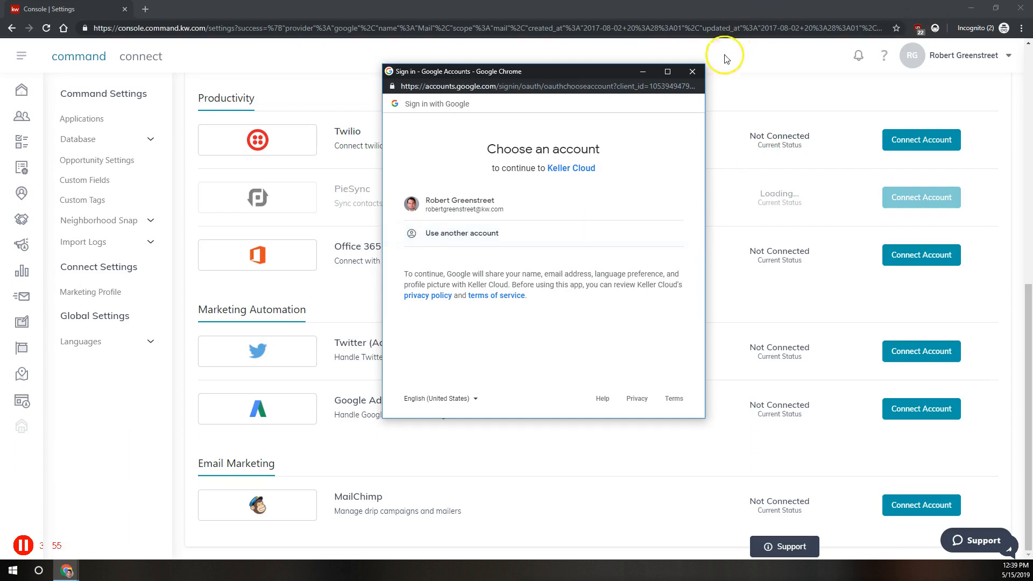
click(692, 72)
- Look at the MailChimp entry under Email Marketing and start connecting the account
click(888, 503)
drag(272, 468, 403, 511)
click(484, 521)
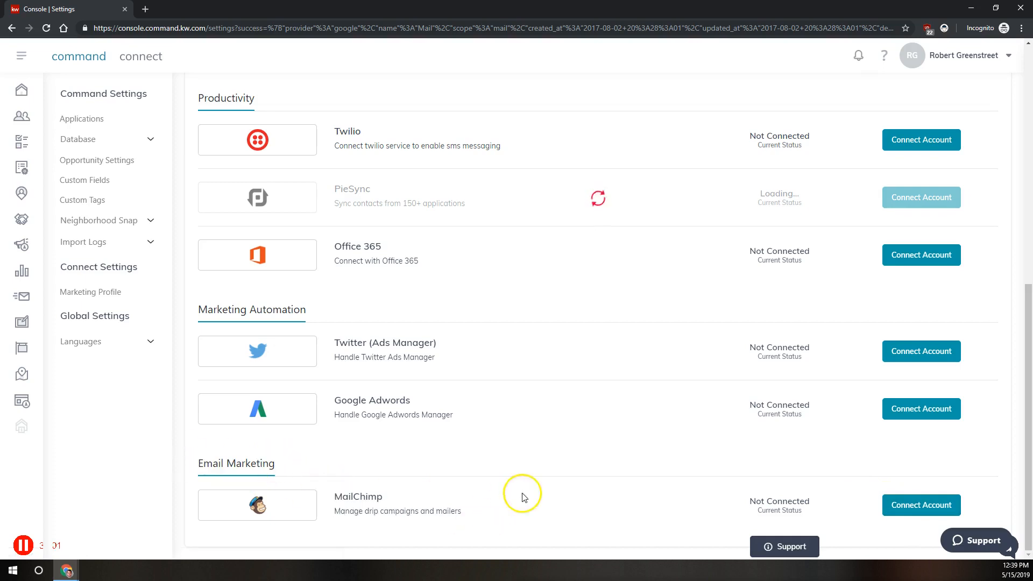
click(532, 472)
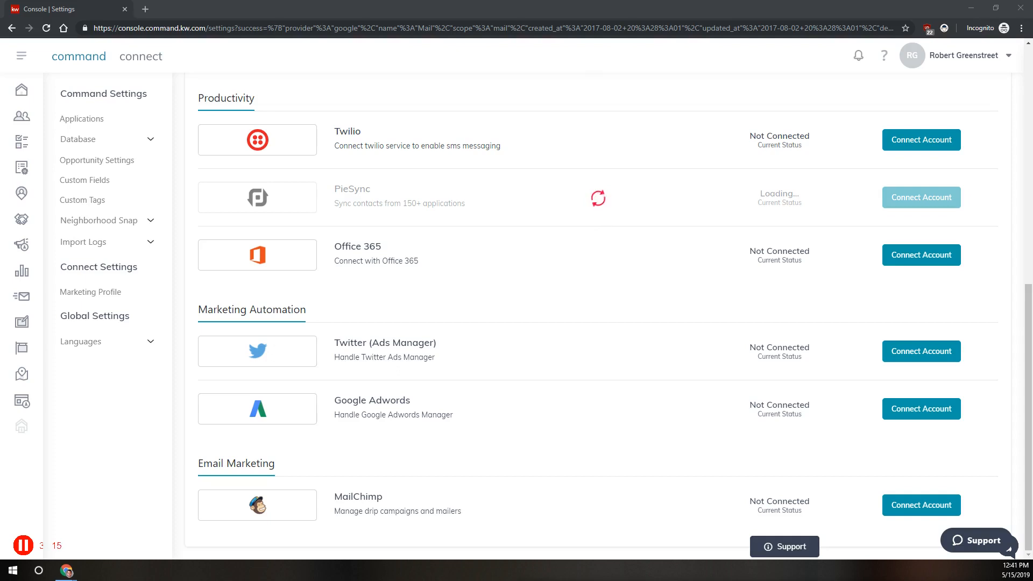
click(909, 506)
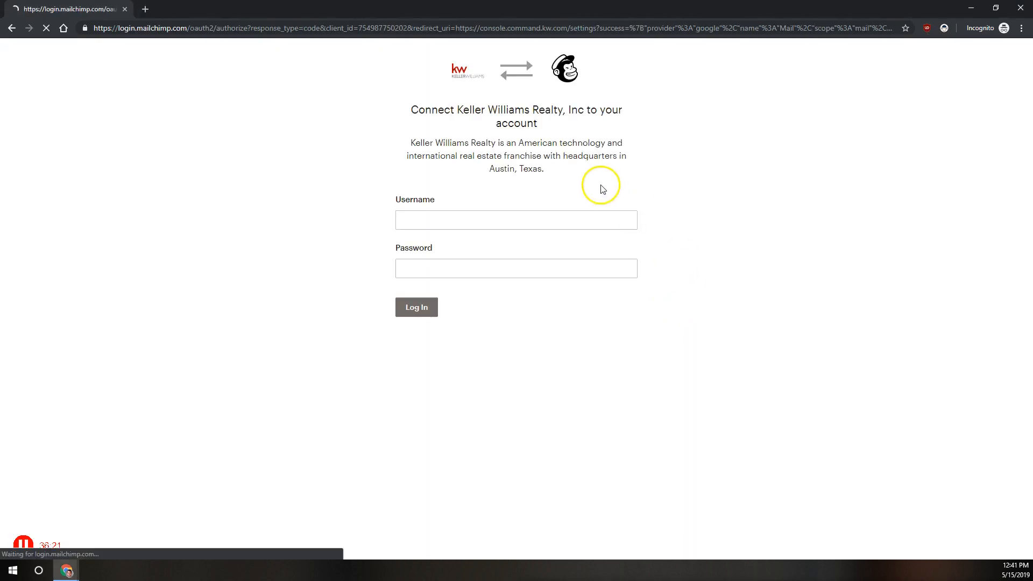
- Try to log in to Mailchimp with the account's Gmail address as username and the account password
click(482, 215)
key(Tab)
key(shift+Tab)
key(Right)
key(Tab)
text(•••••••••)
key(Return)
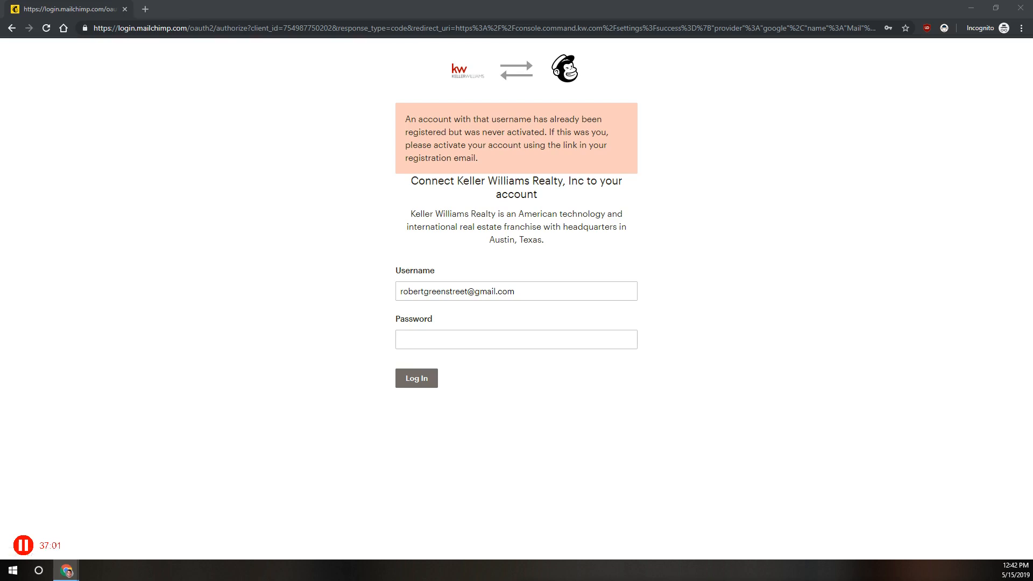
click(412, 377)
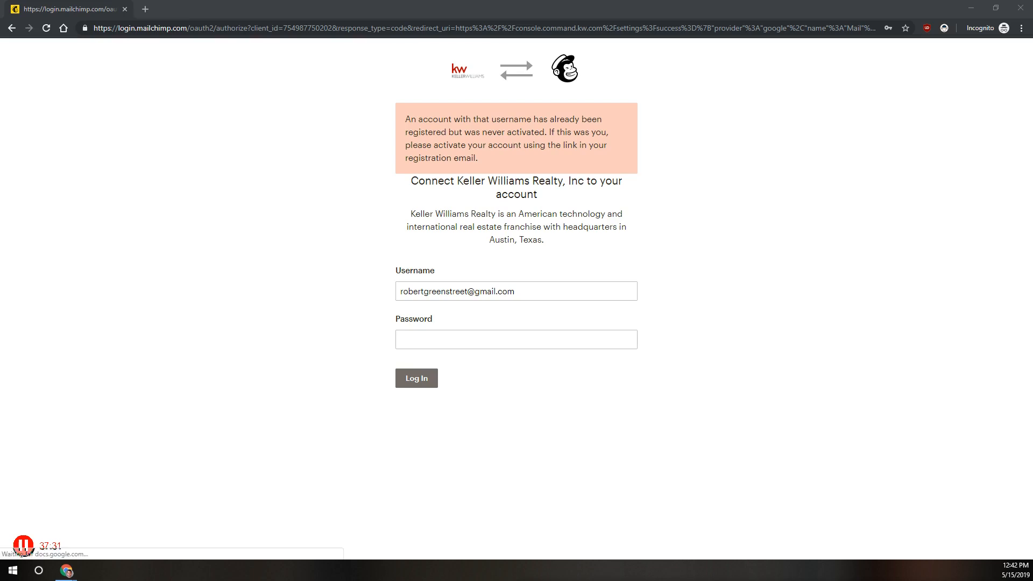
click(549, 26)
key(ctrl+v)
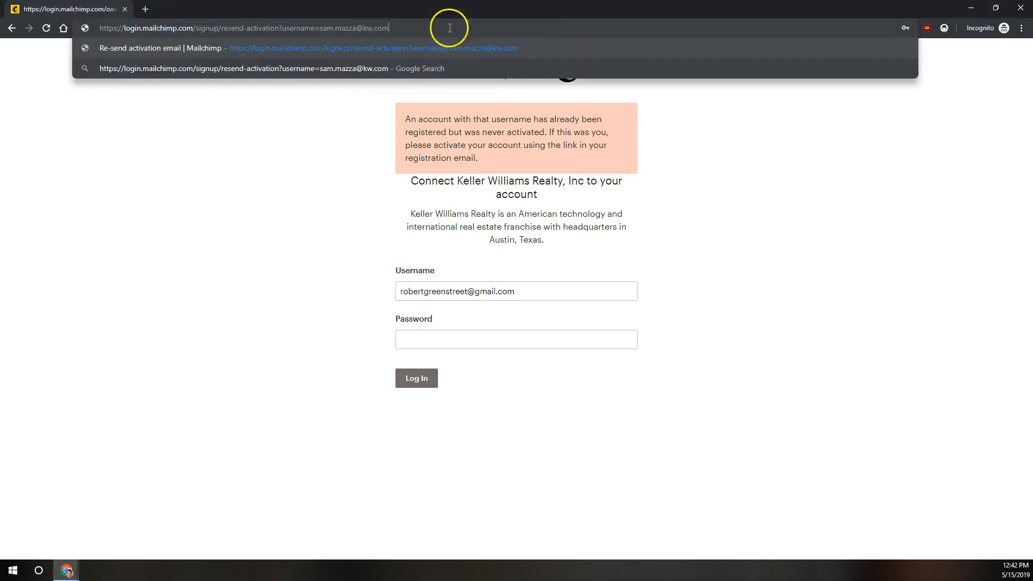
shift+click(322, 28)
key(BackSpace)
key(BackSpace)
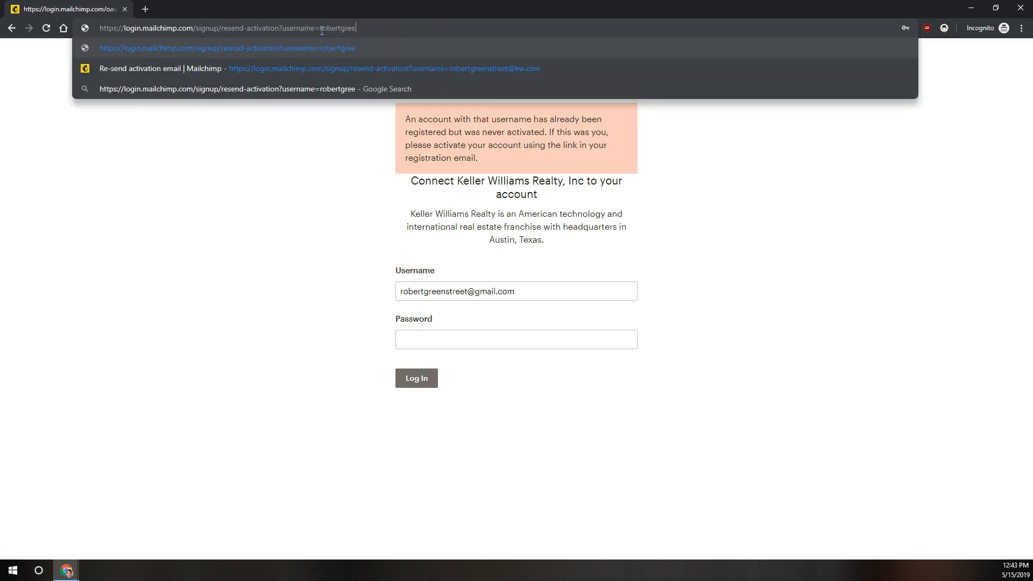
- Try to log in to Mailchimp with a different e-mail address as username and its account password
click(510, 291)
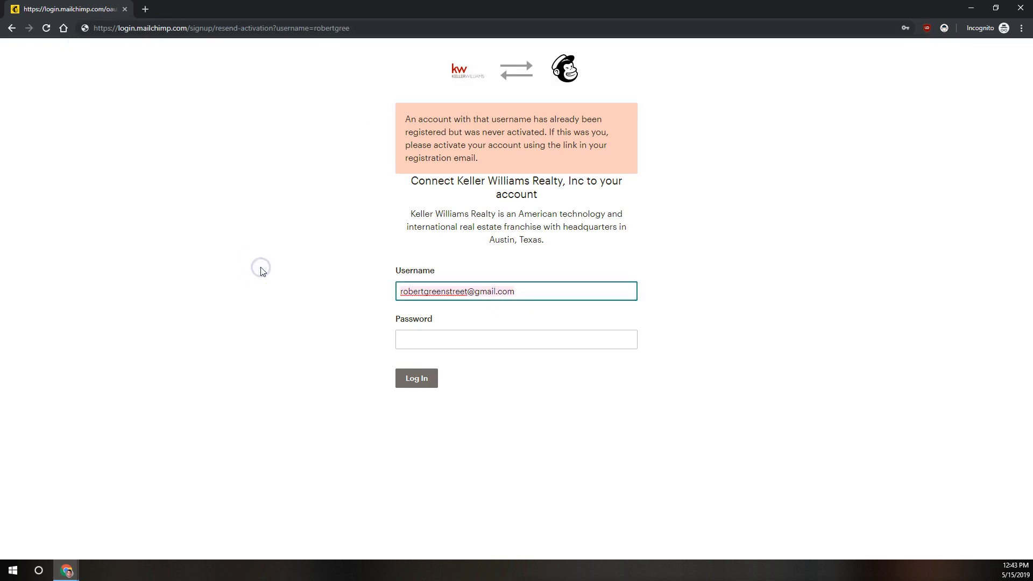
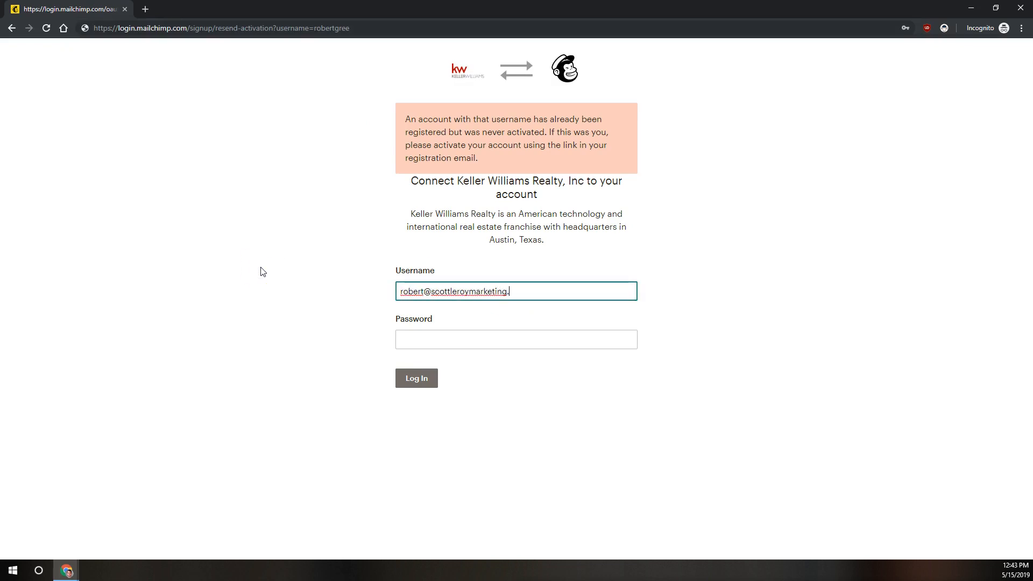
key(Tab)
text(••••••••••••)
key(Return)
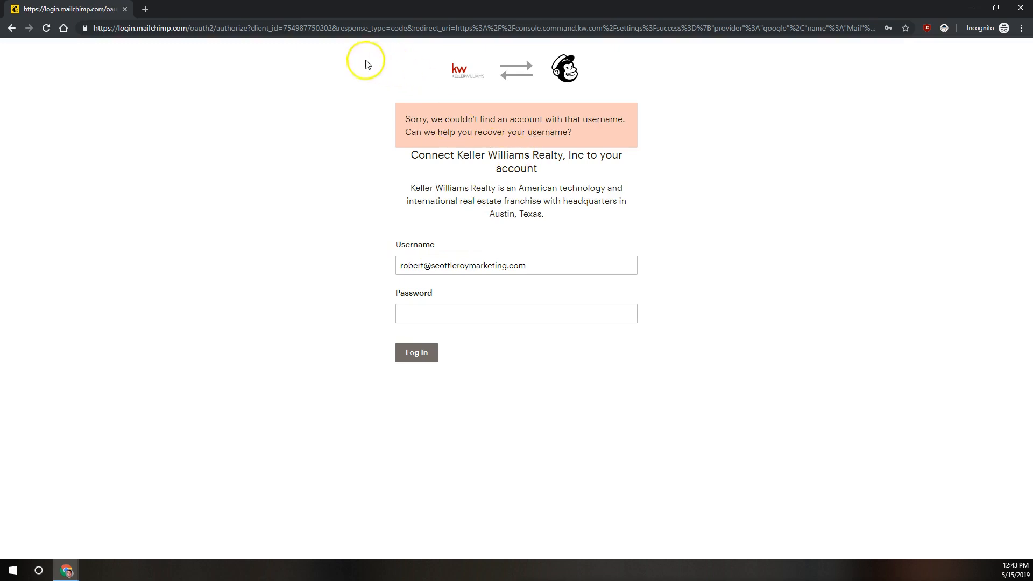
- Open Mailchimp's resend-activation page with the account's kw.com e-mail address as the username in the URL
click(281, 31)
key(ctrl+v)
drag(389, 28, 321, 31)
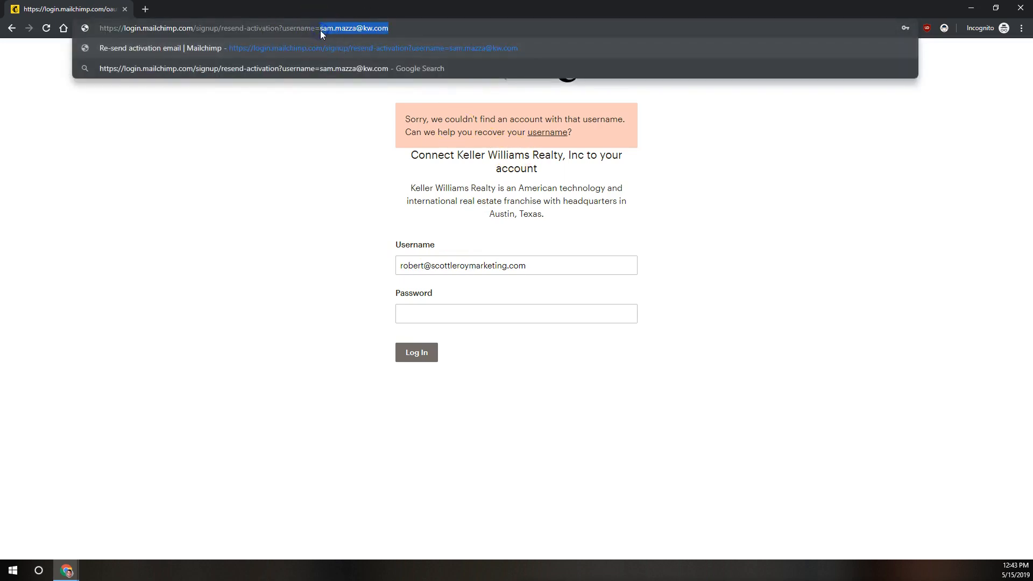
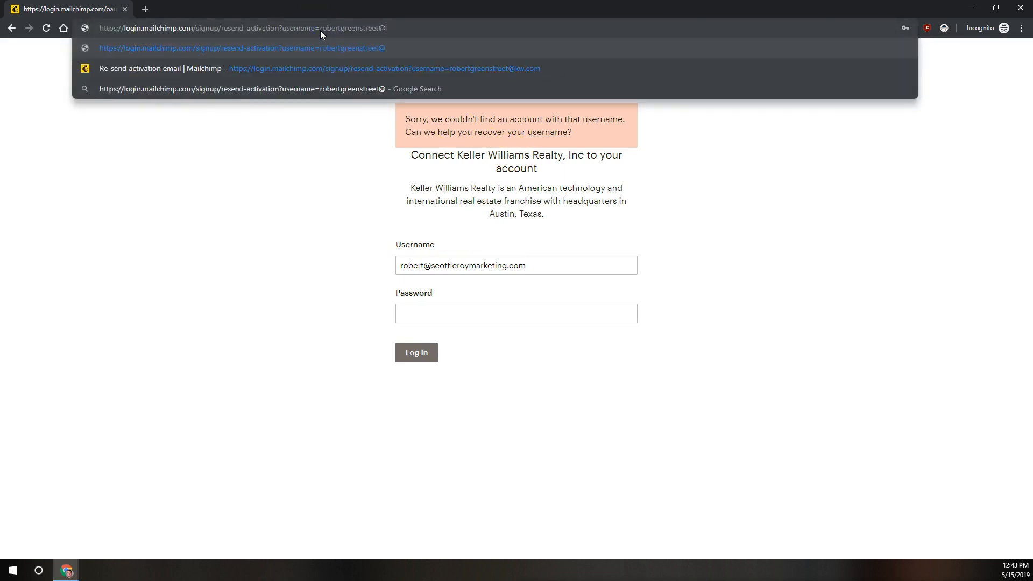
key(Return)
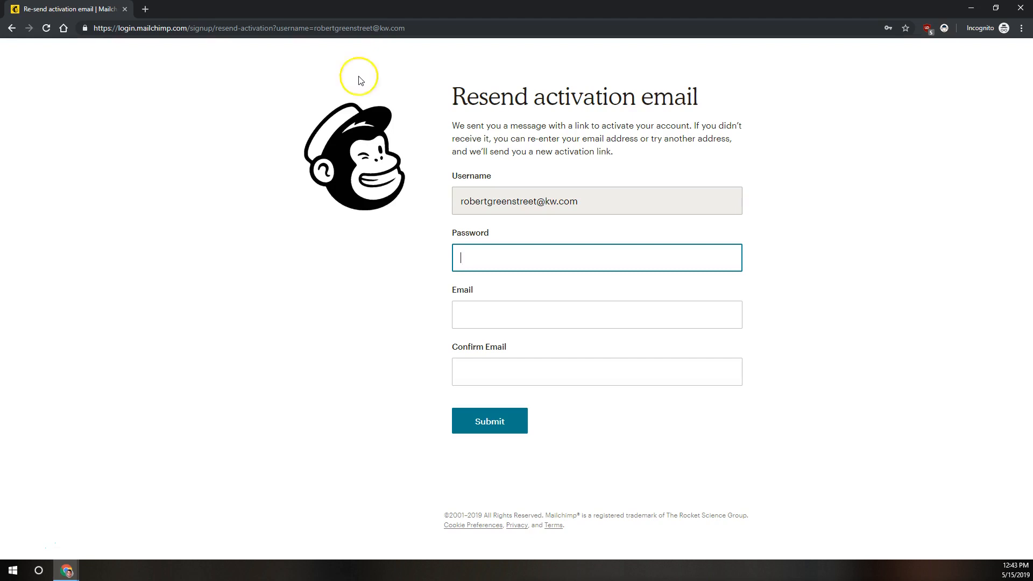
- Fill in the account password and the kw.com e-mail address with its confirmation, and submit the activation e-mail request
click(513, 246)
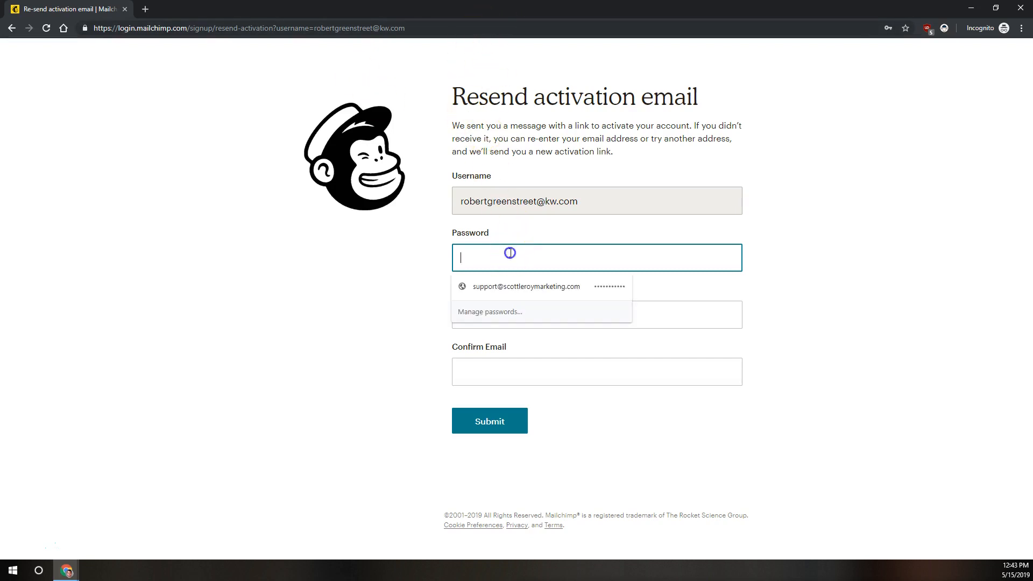
text(•••••••••••)
key(Tab)
key(Tab)
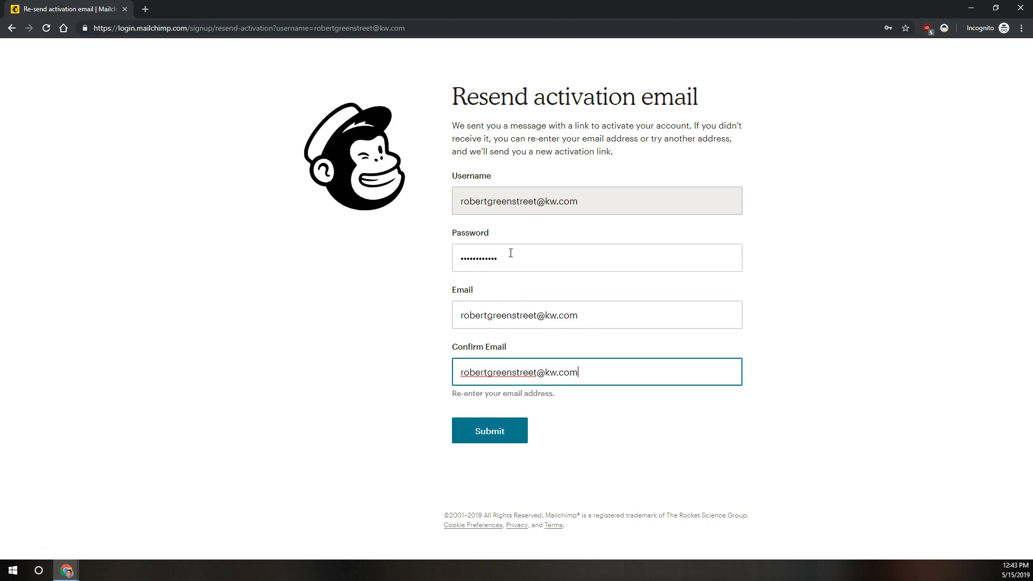
click(498, 429)
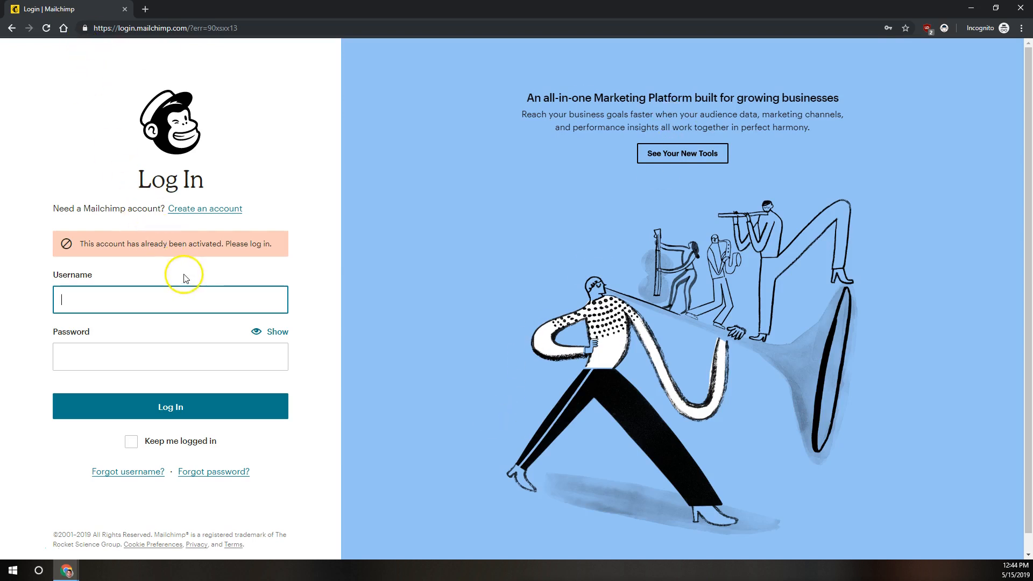
- Leave the Mailchimp login page and open agent.kw.com in a new incognito window
click(183, 300)
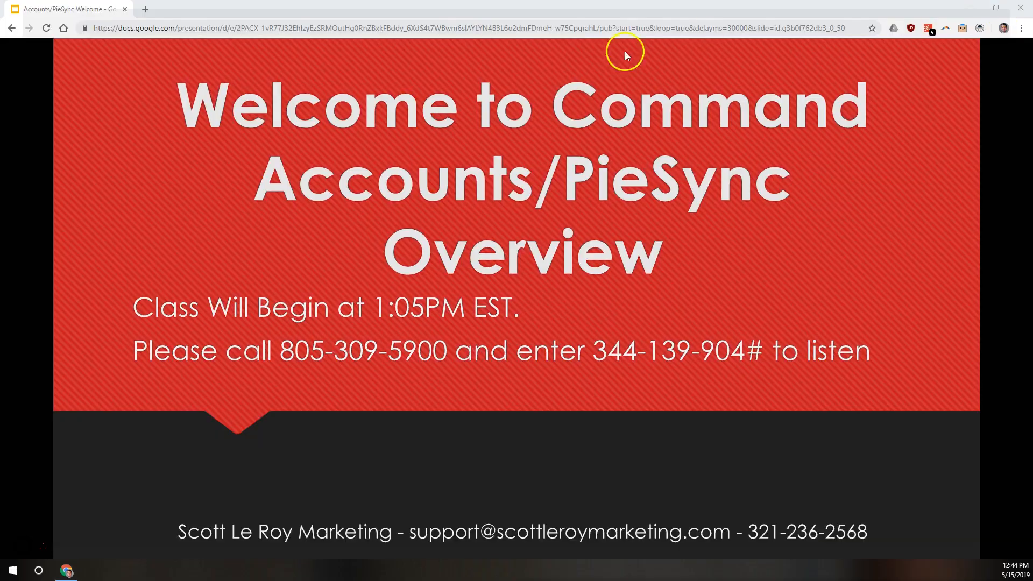
click(645, 12)
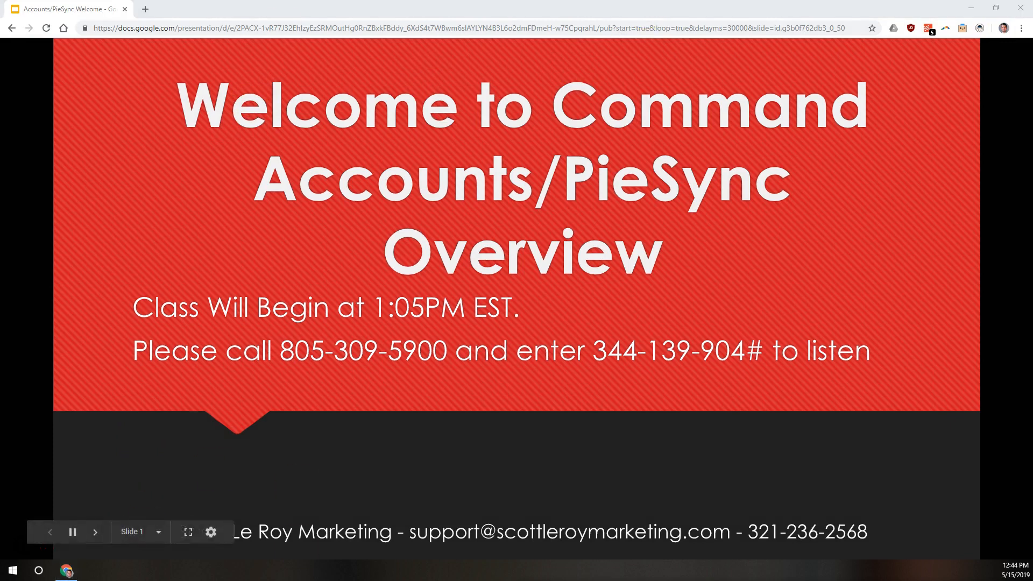
key(ctrl+shift+n)
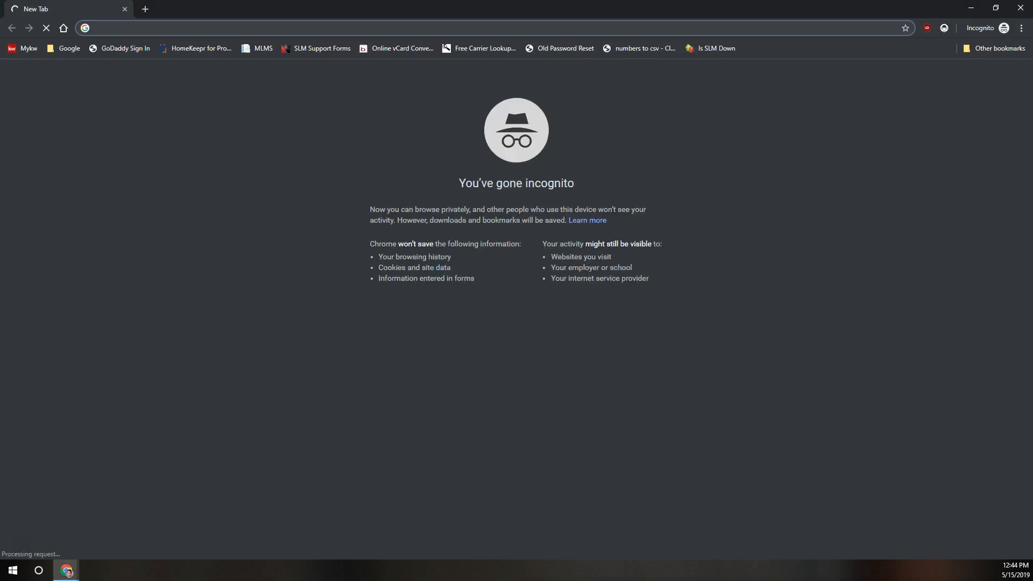
text(agent.kw.com)
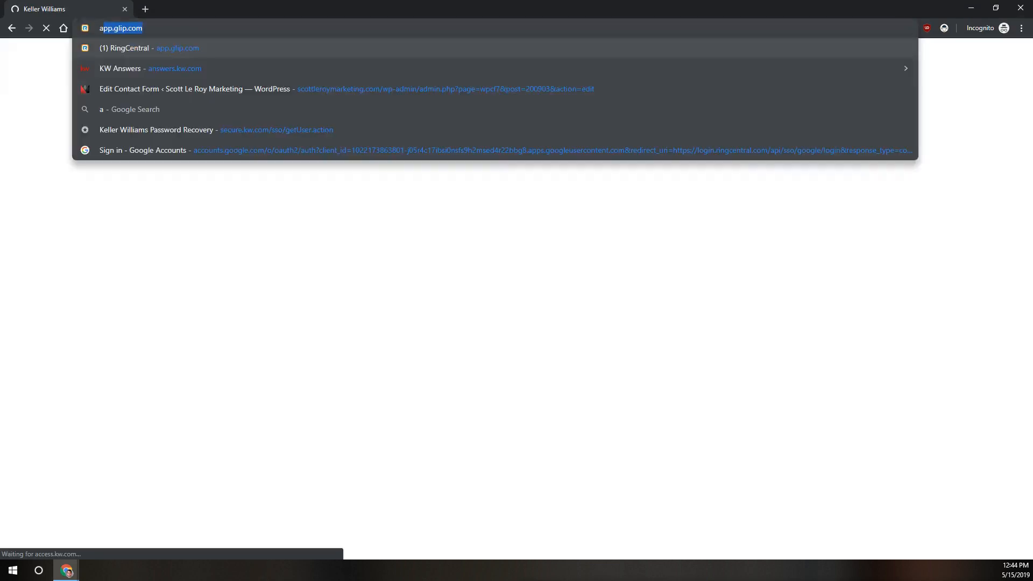
key(Return)
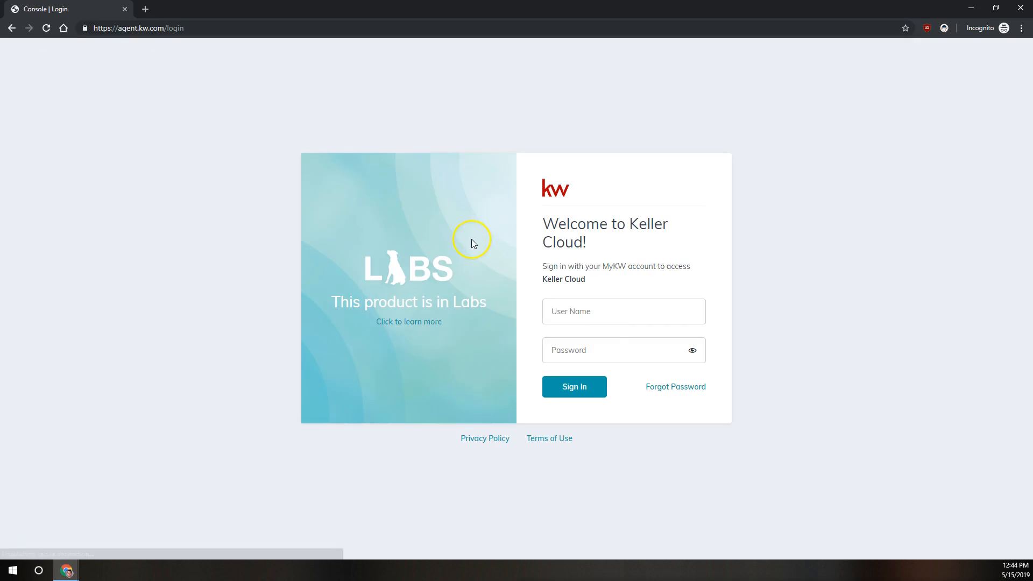
- Enter the account's user name in the Keller Cloud sign-in form and move on to the password
click(600, 314)
key(Tab)
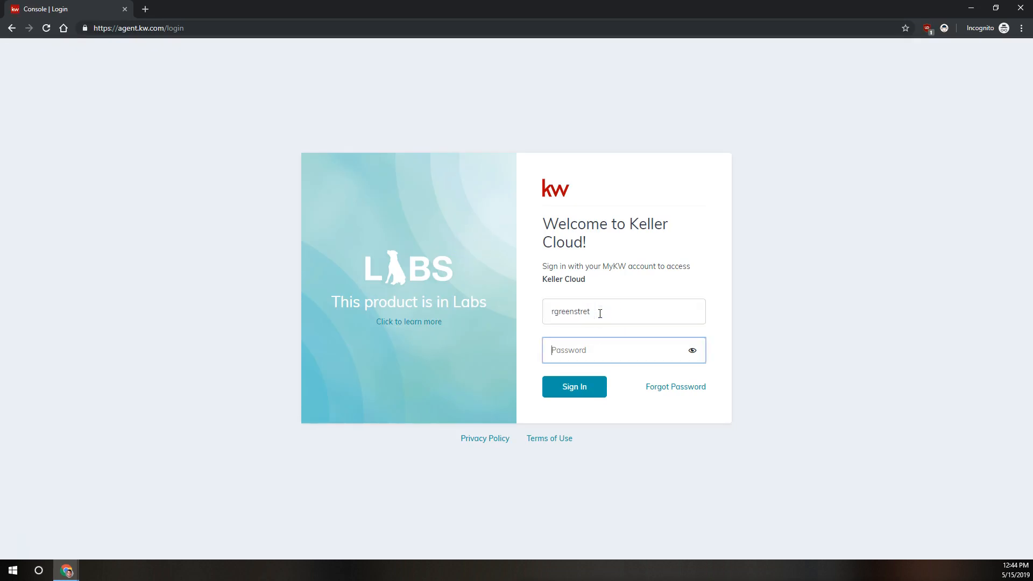
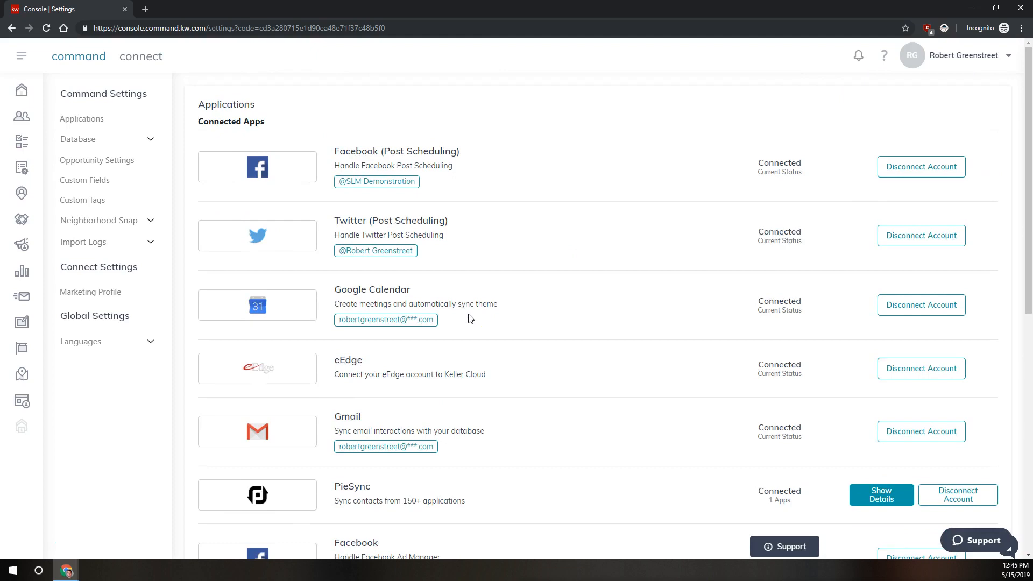
- Open the PieSync details from the connected apps list and start connecting more applications
scroll(469, 318, down, 4)
scroll(468, 316, up, 3)
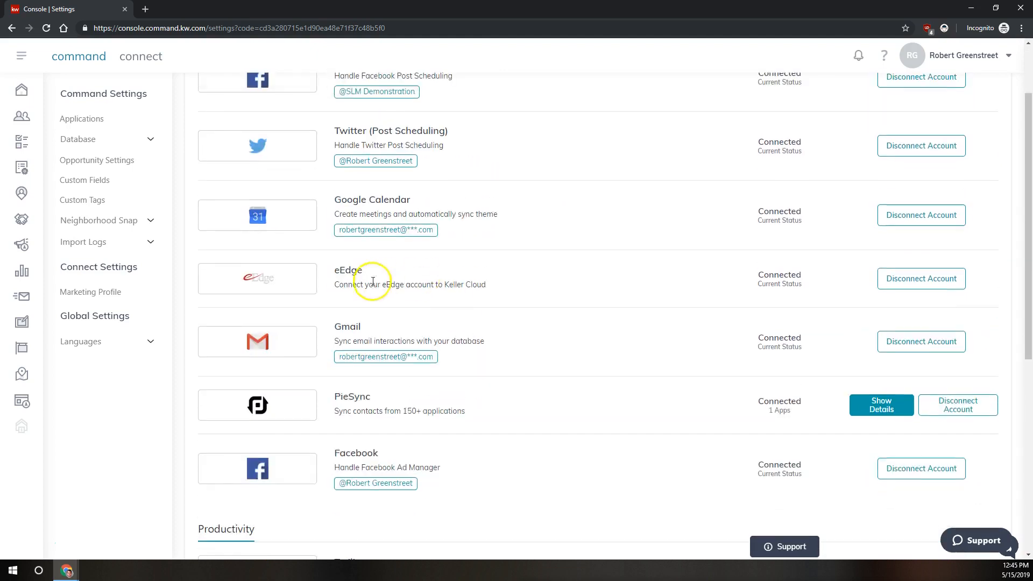
scroll(399, 304, down, 3)
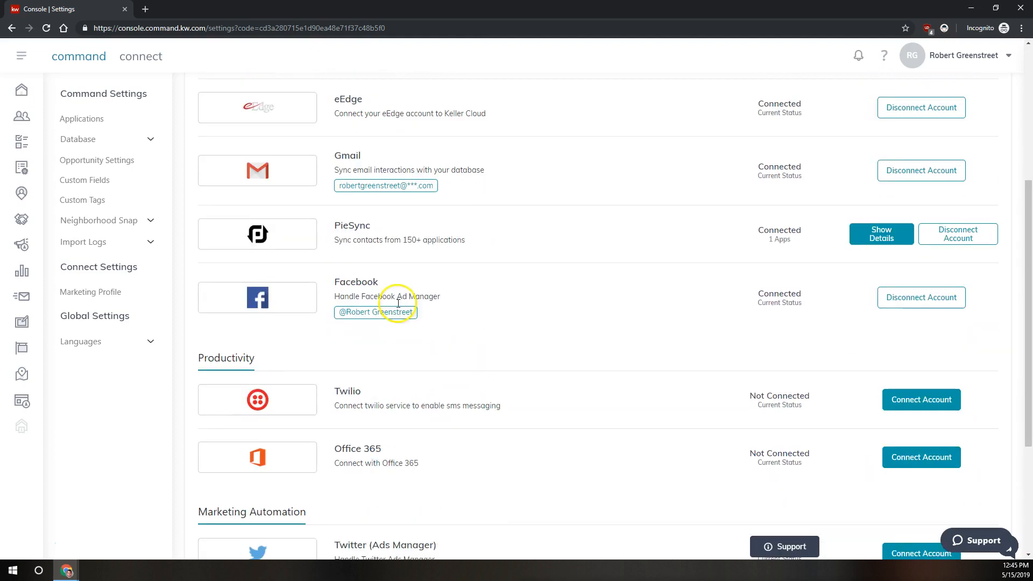
click(878, 231)
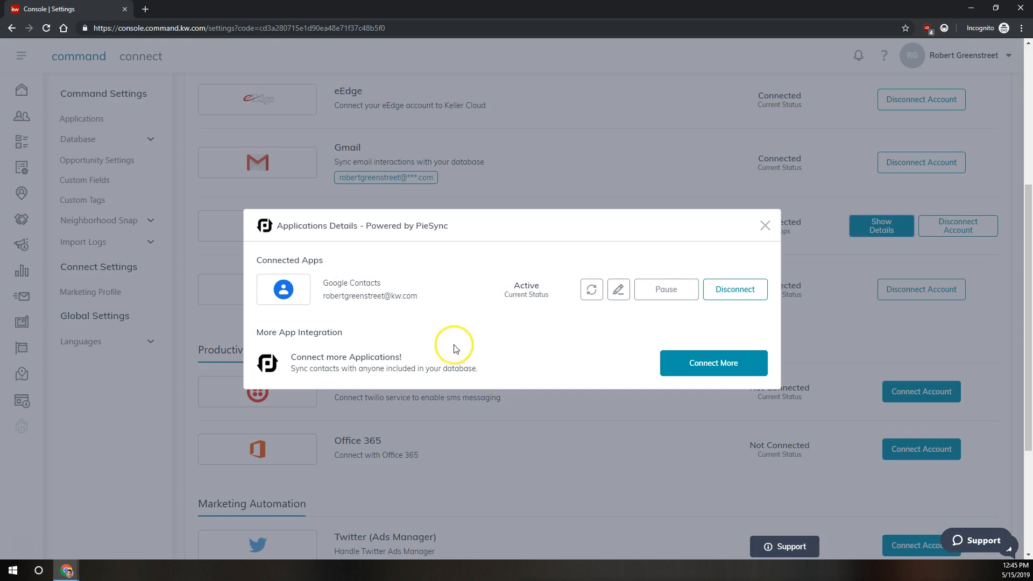
click(714, 365)
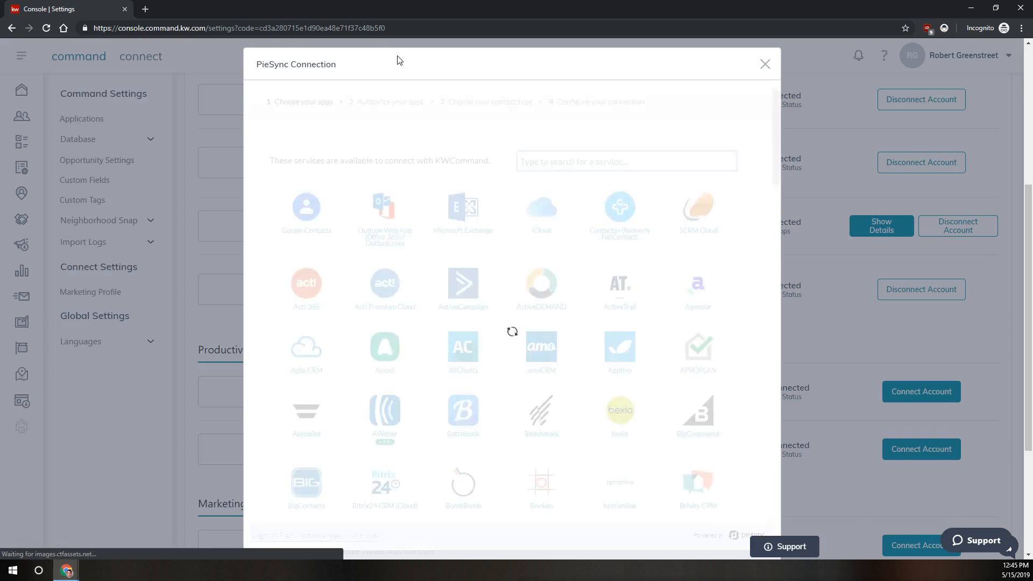
- Choose iCloud as the service for the PieSync connection, start its authorization and fill in the account's e-mail address as username
click(546, 226)
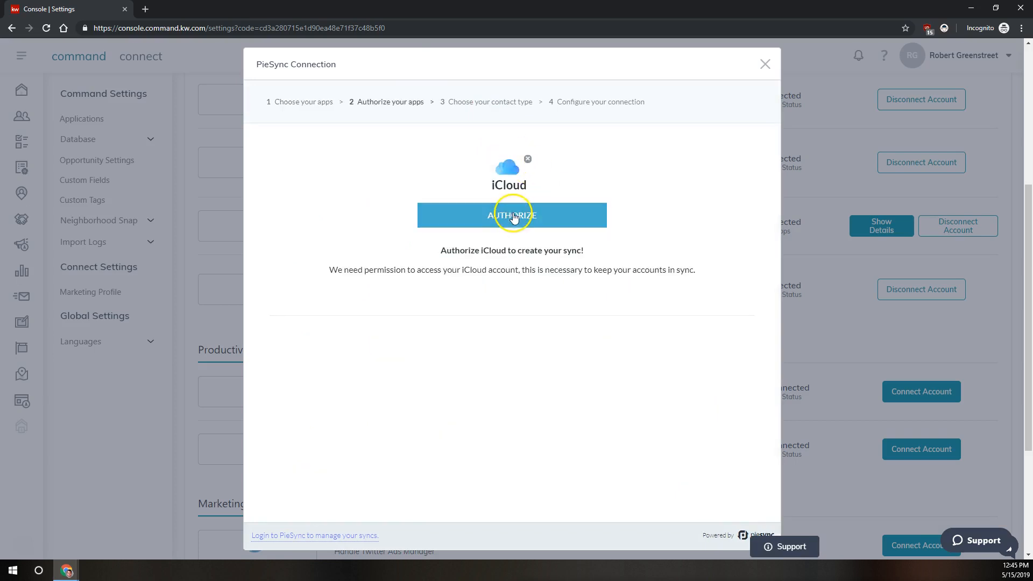
click(531, 185)
click(437, 222)
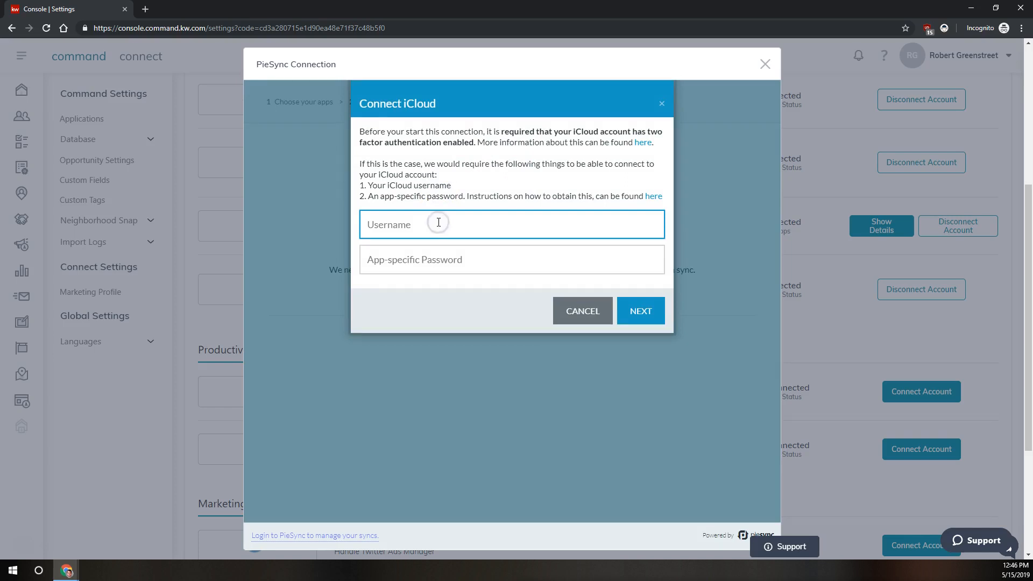
click(423, 262)
click(432, 230)
double_click(433, 231)
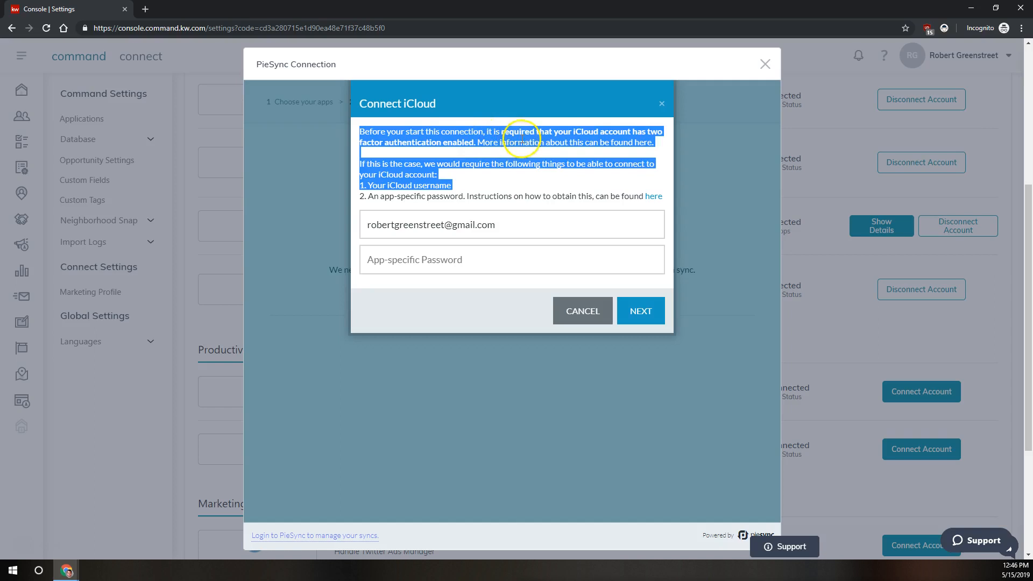
- Open the linked Apple support article on two-factor authentication in a new tab and read through its setup instructions
right_click(647, 148)
click(658, 151)
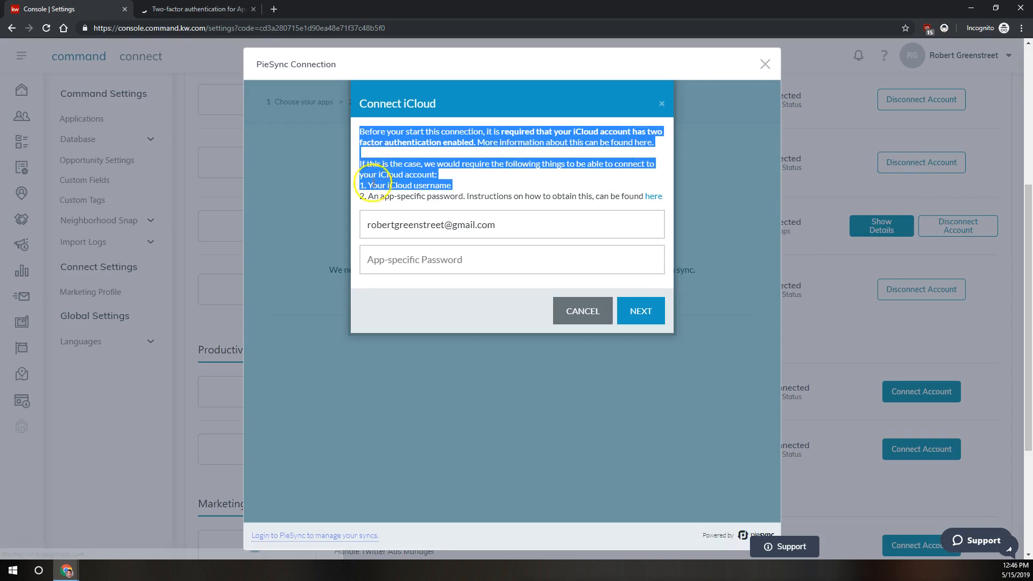
click(426, 257)
key(ctrl+Tab)
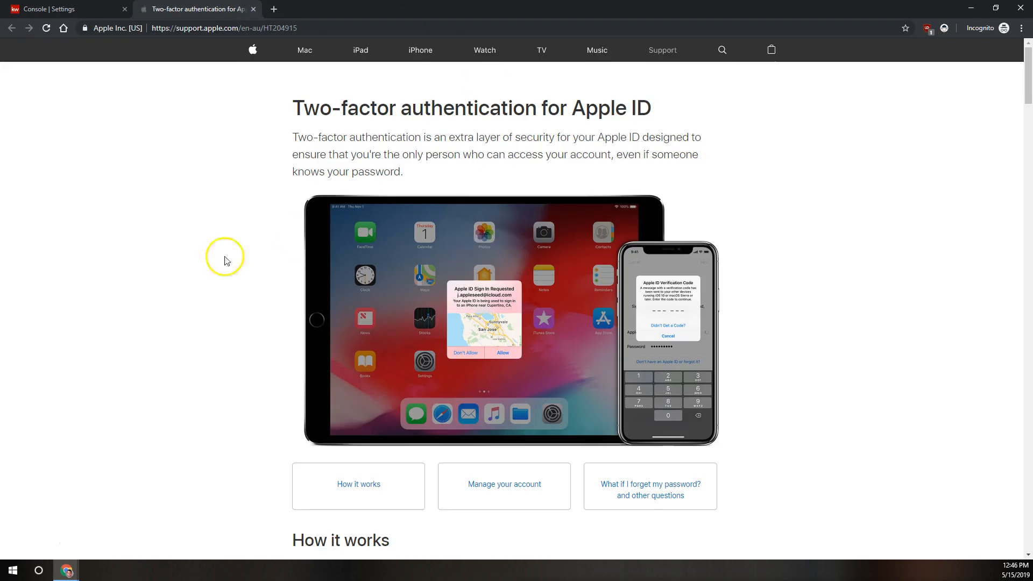
scroll(194, 274, down, 5)
scroll(474, 224, down, 11)
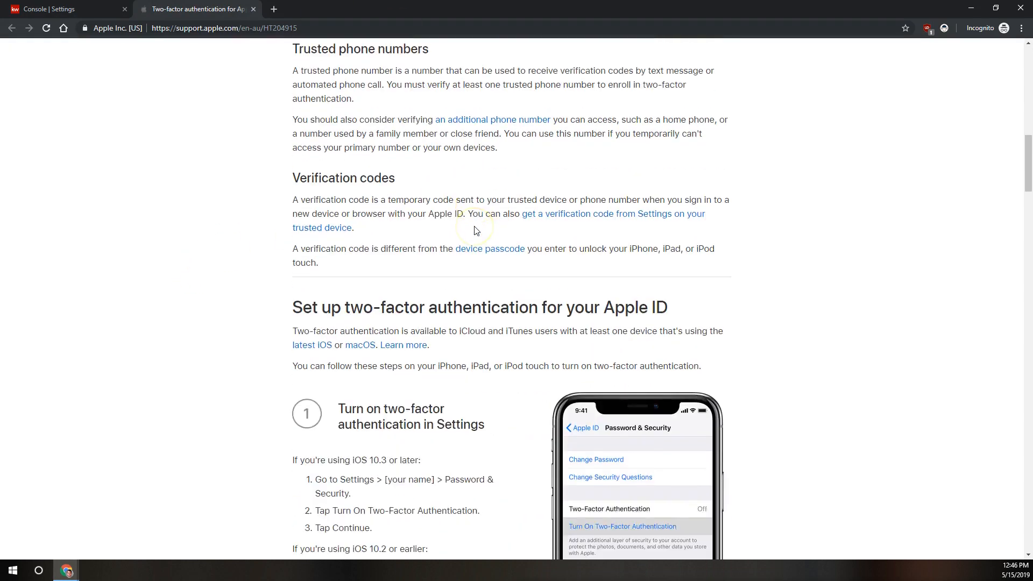
scroll(475, 231, down, 4)
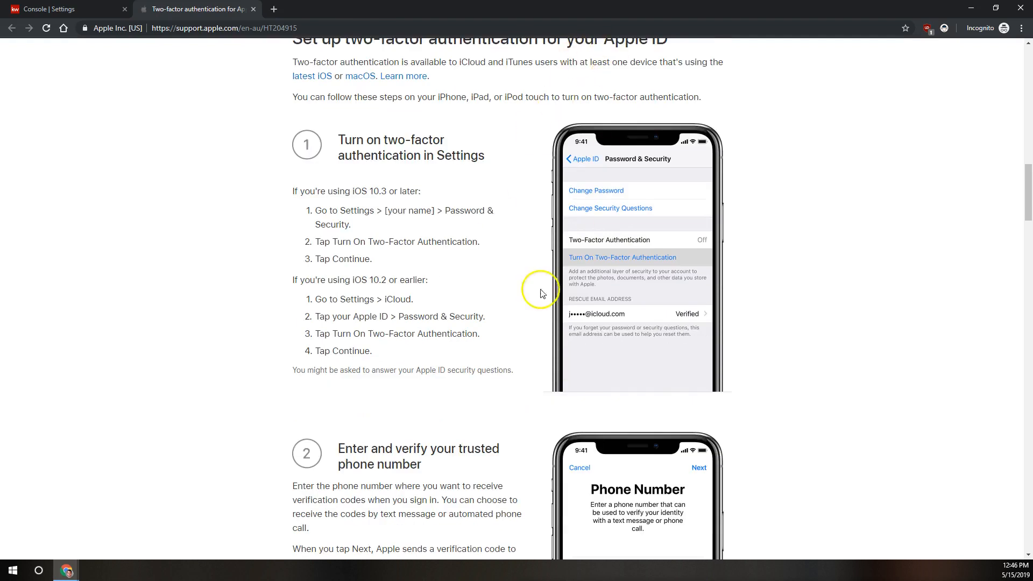
scroll(538, 290, down, 2)
scroll(513, 262, down, 6)
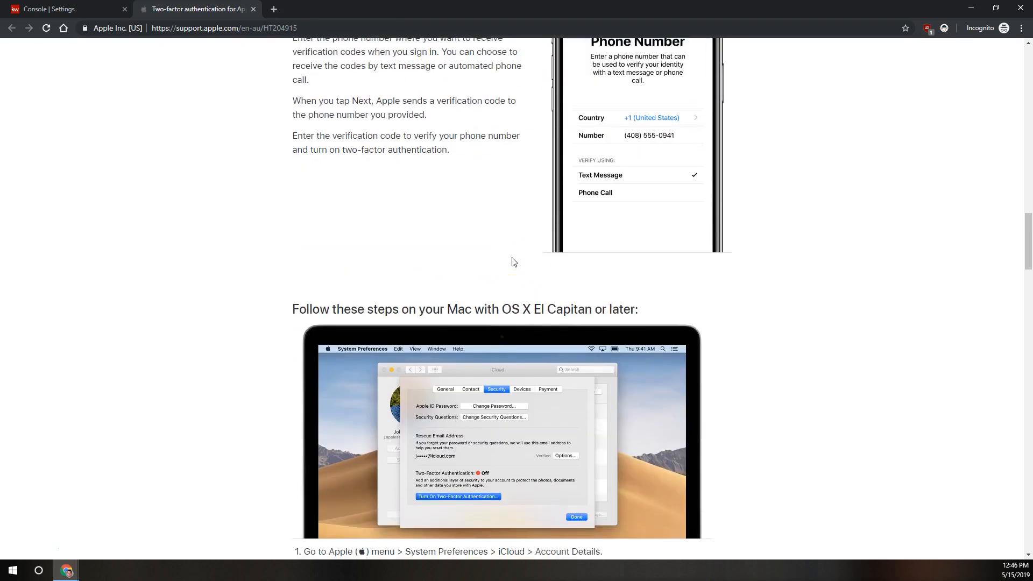
scroll(514, 263, down, 2)
scroll(512, 262, down, 10)
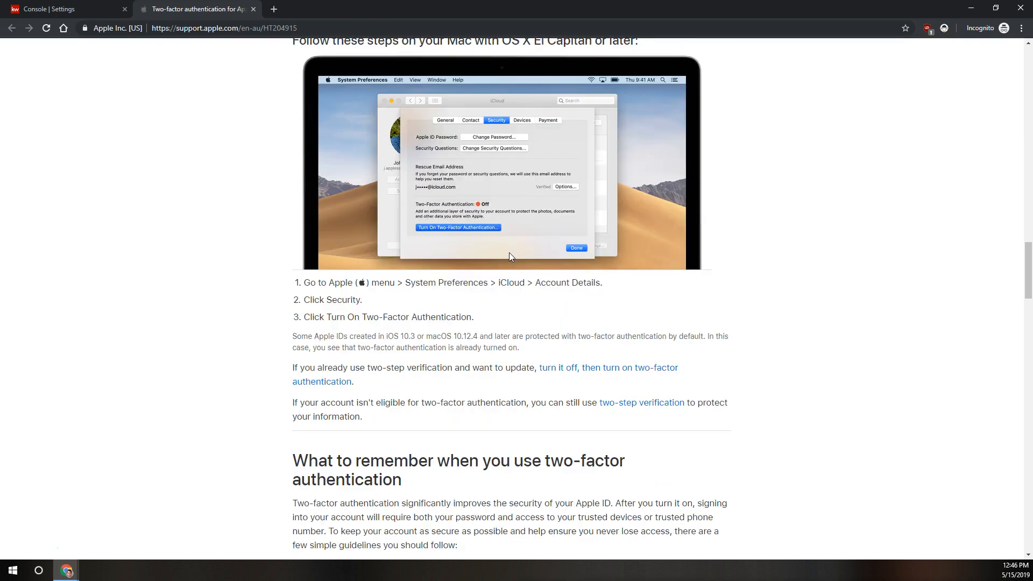
scroll(510, 253, down, 4)
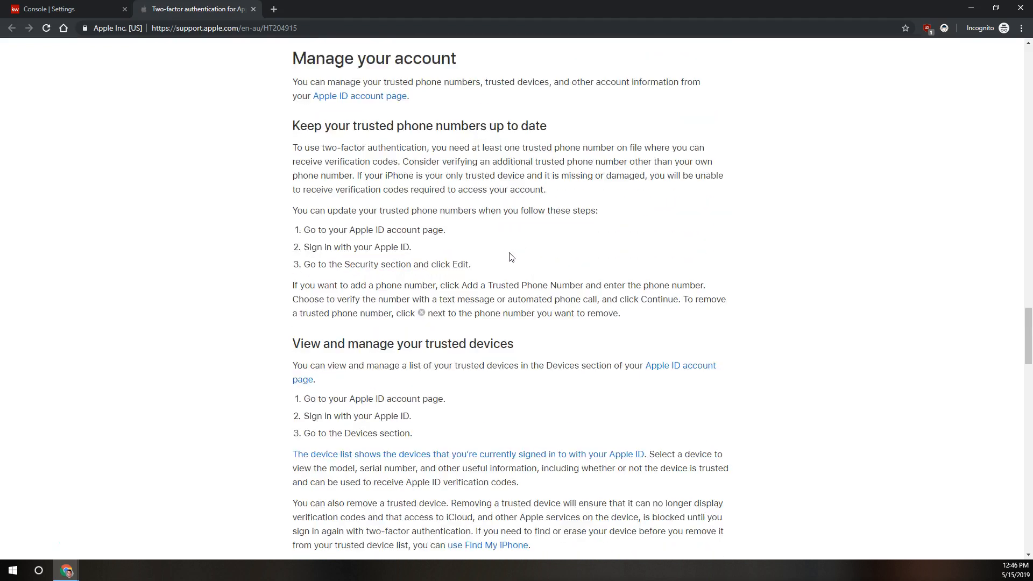
scroll(511, 257, up, 20)
scroll(510, 257, up, 5)
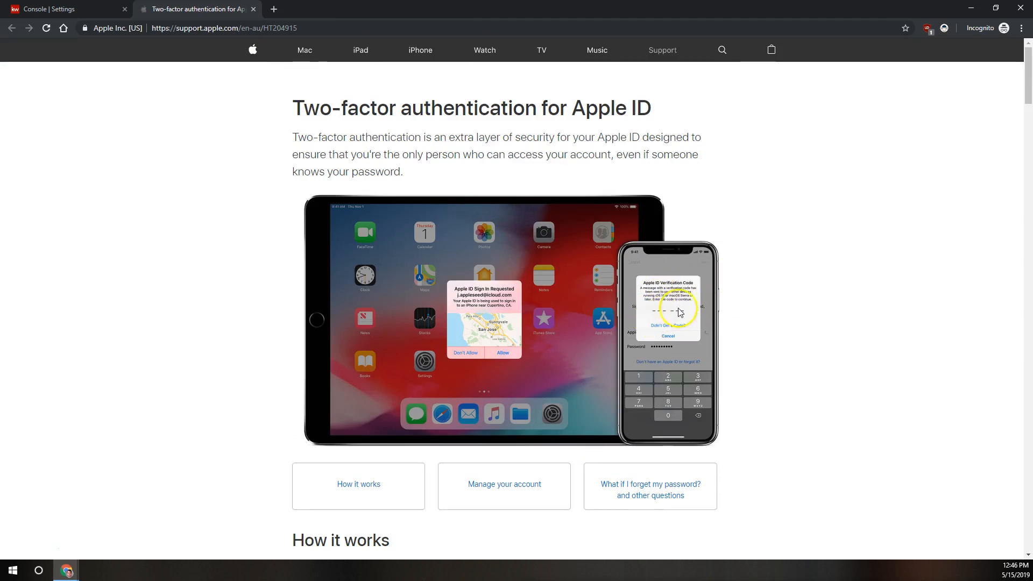
- Return to the Command settings page and close the PieSync connection dialog without connecting iCloud
click(71, 9)
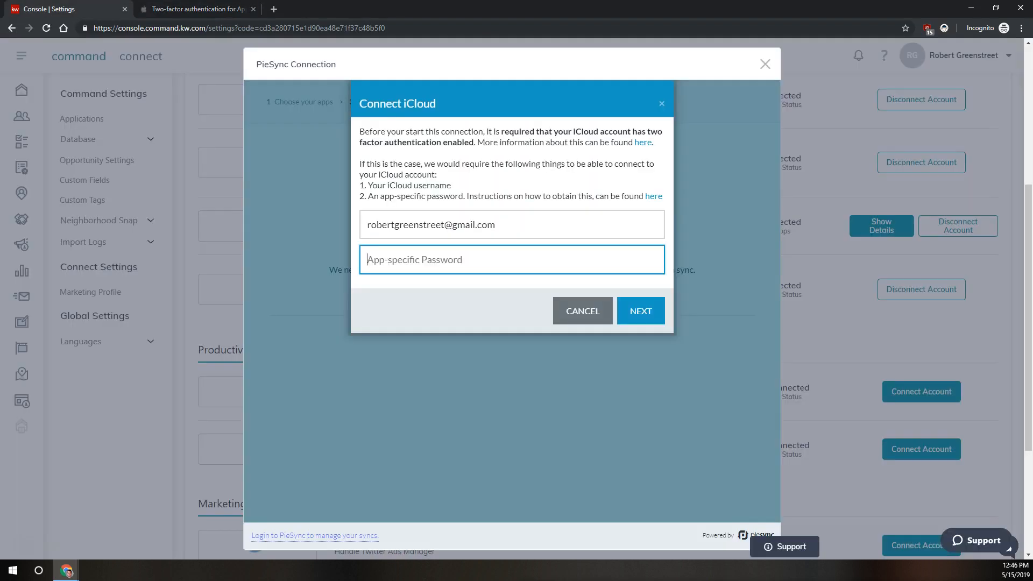
click(456, 264)
click(765, 64)
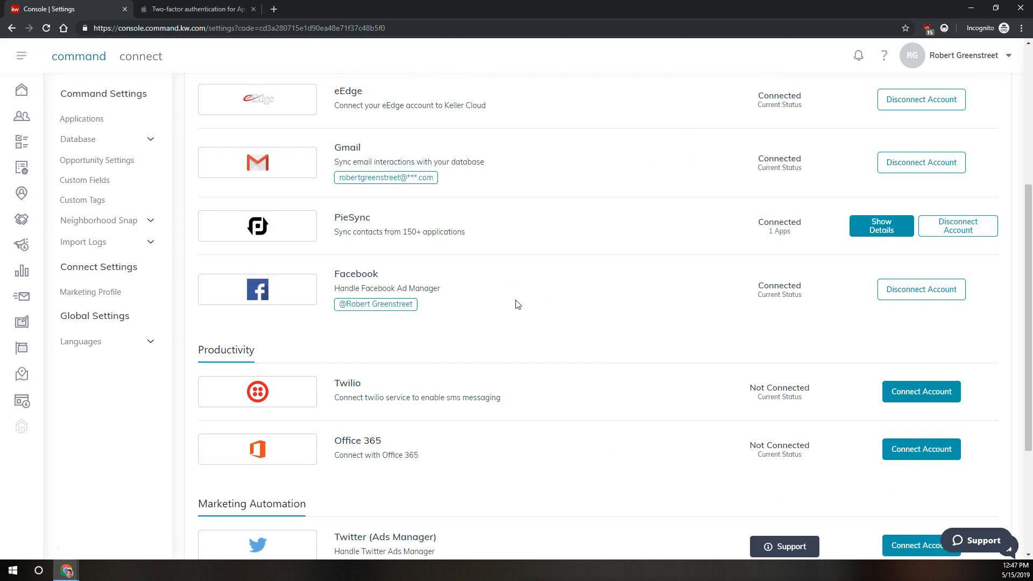
- Open Post Scheduling in the Lead Accelerator and start scheduling a new post
scroll(526, 270, up, 5)
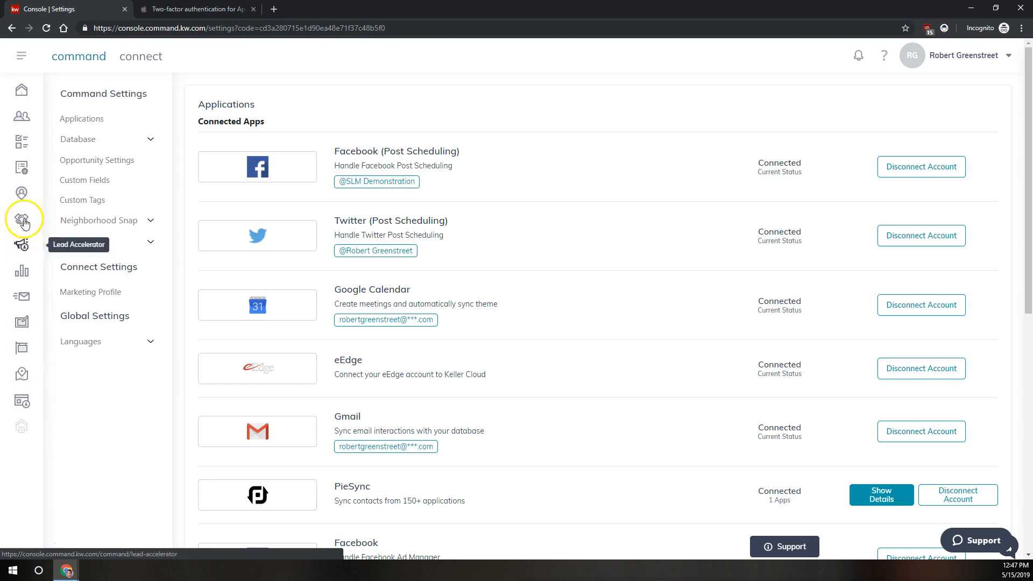
click(23, 249)
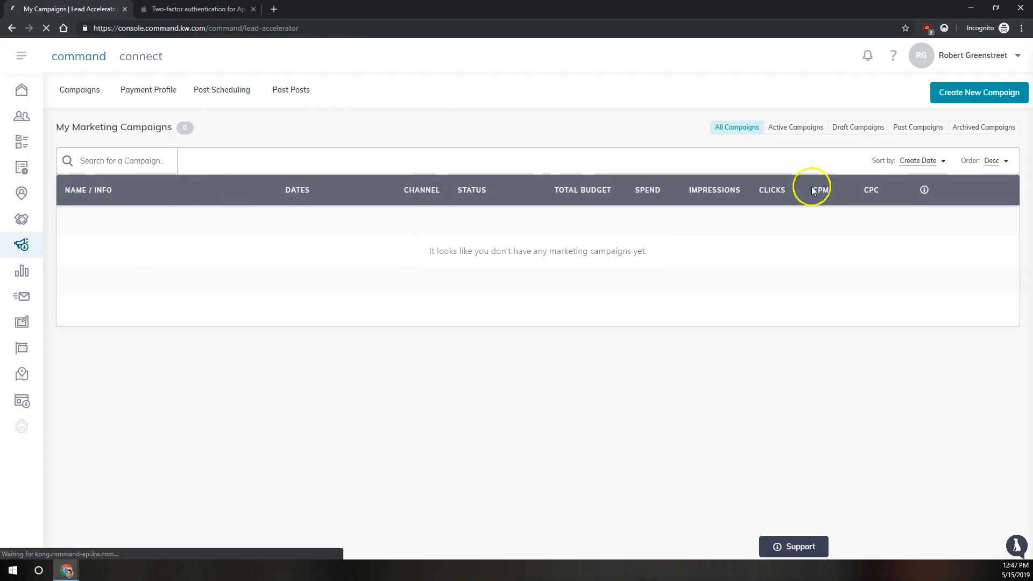
click(103, 74)
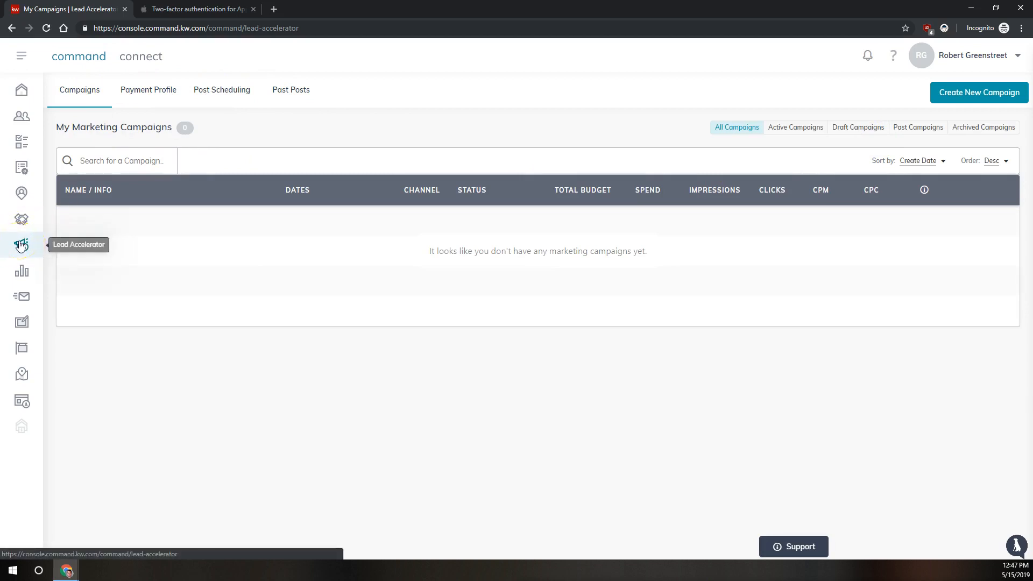
click(218, 99)
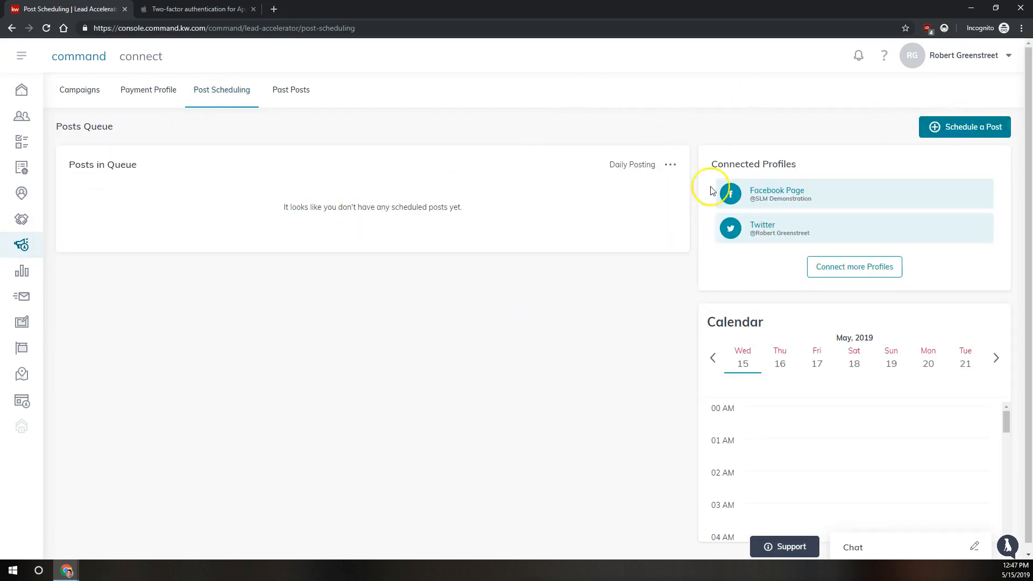
click(960, 135)
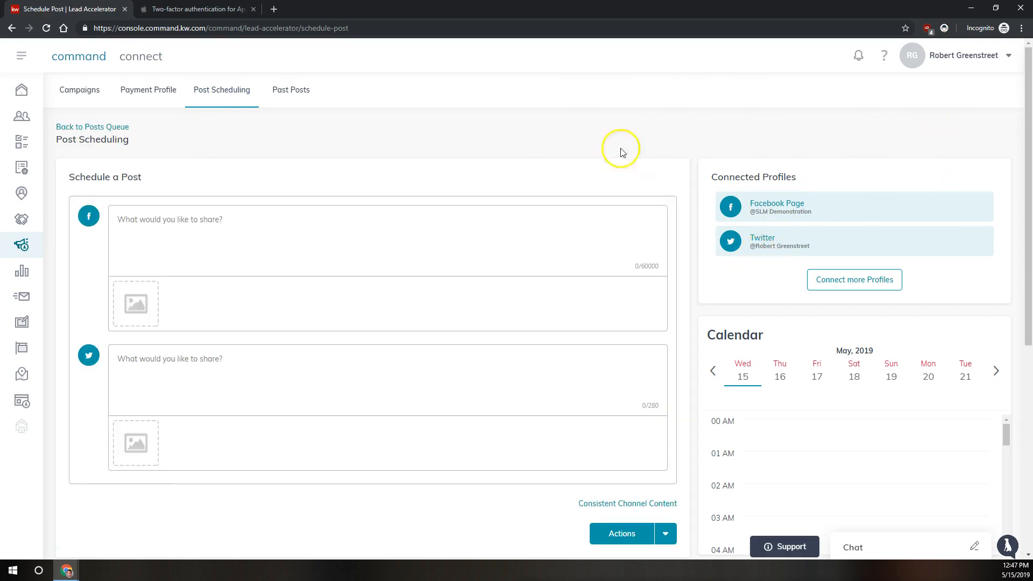
- Enter "asdjf;laksjfasjdlf;kj" as the Facebook post text and compare the KW Video, Content Library and Desktop sources for its image
click(281, 217)
text(asdjf;laksjfasjdlf;kj)
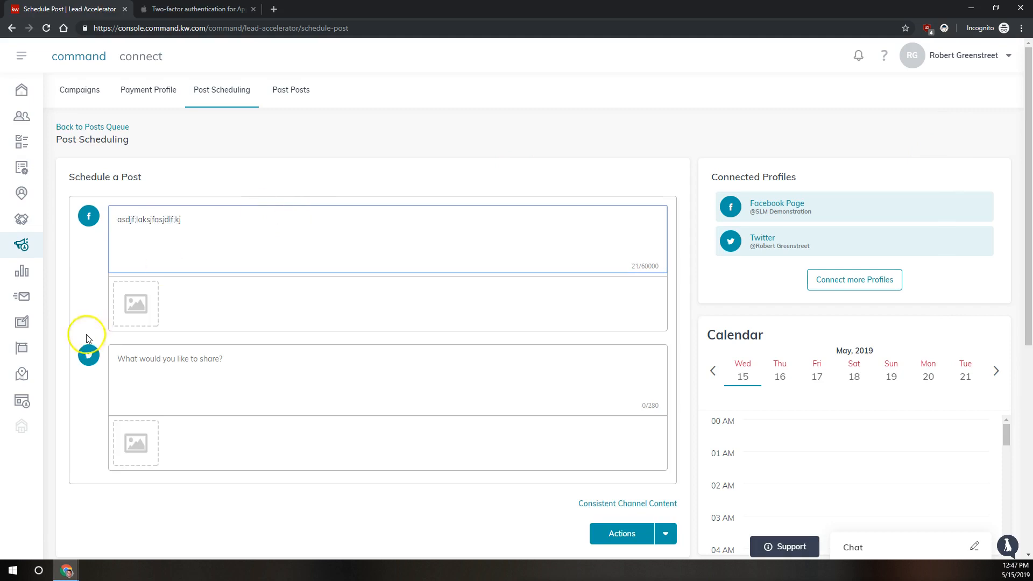
click(134, 297)
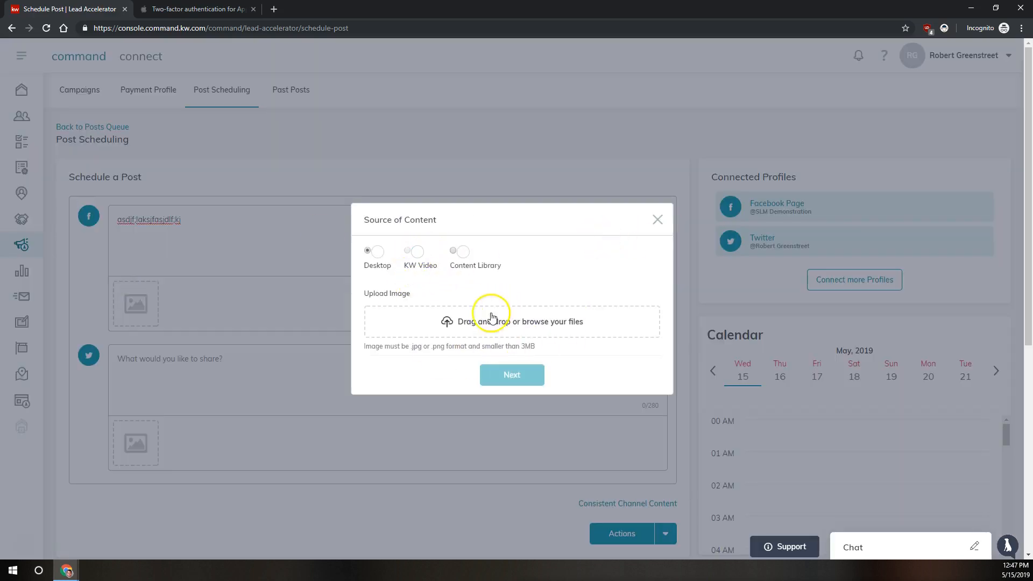
click(413, 252)
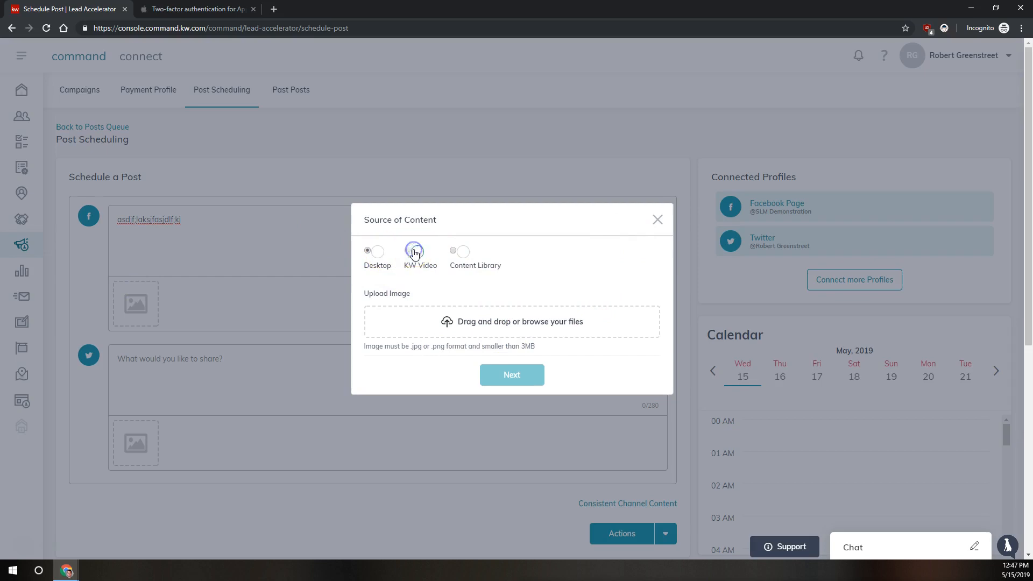
click(454, 253)
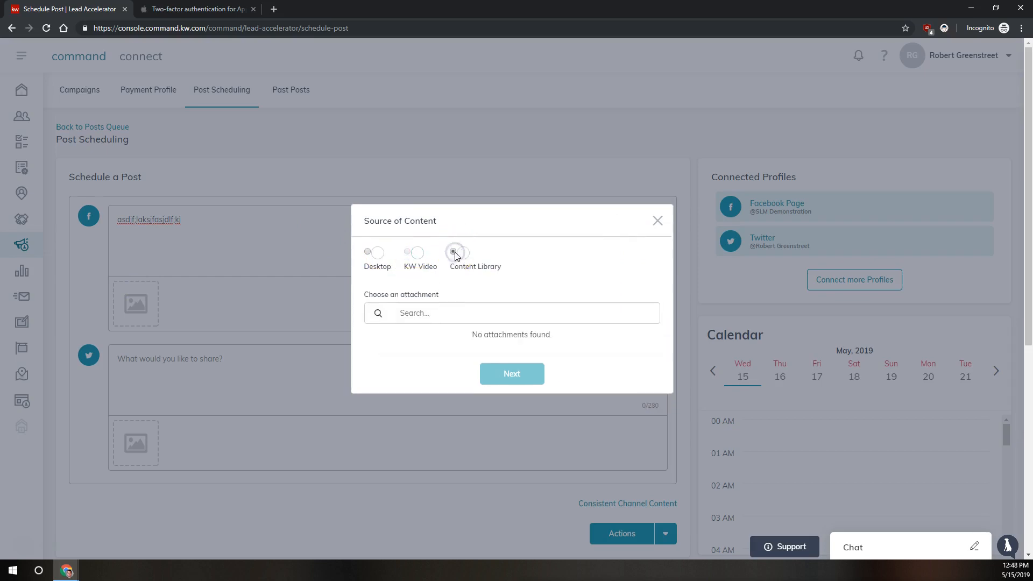
click(368, 252)
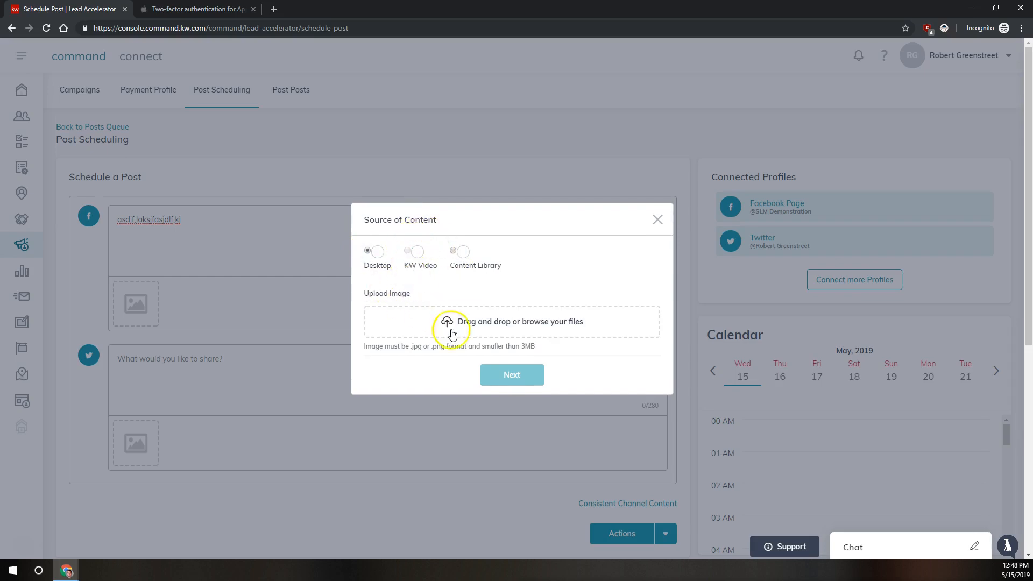
- Upload the portrait photo from the computer and attach it to the Facebook post
click(519, 330)
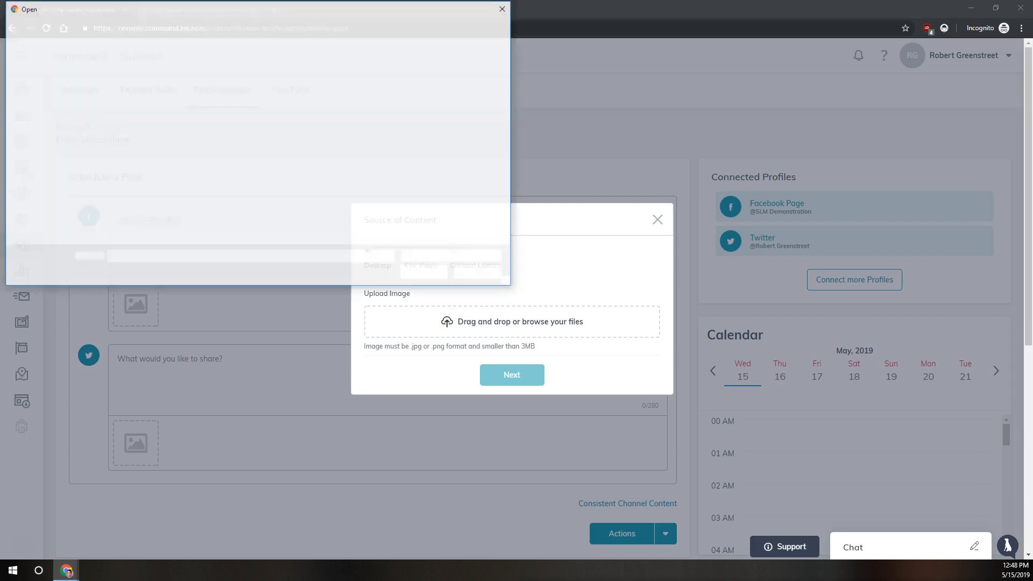
click(48, 93)
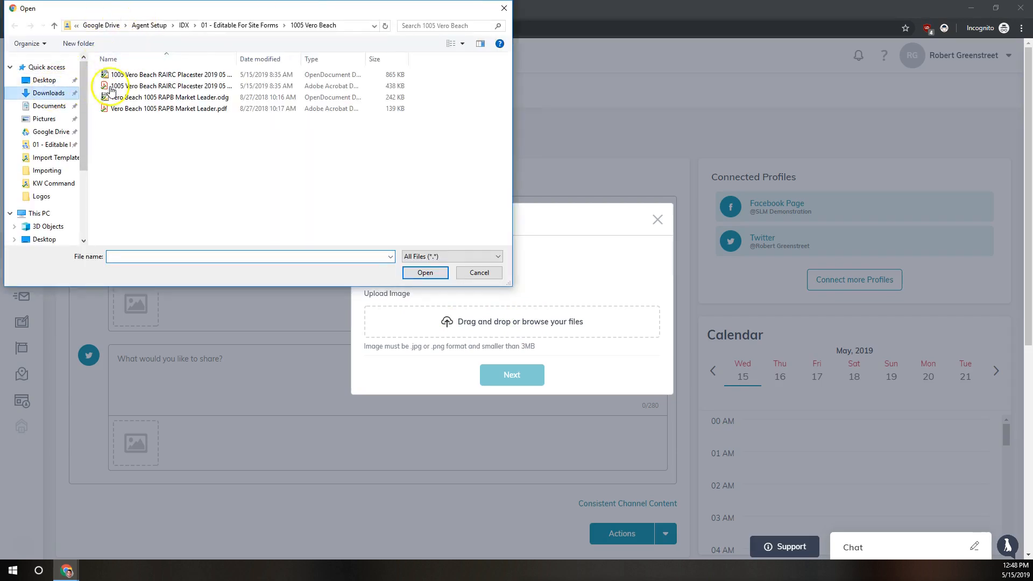
double_click(135, 76)
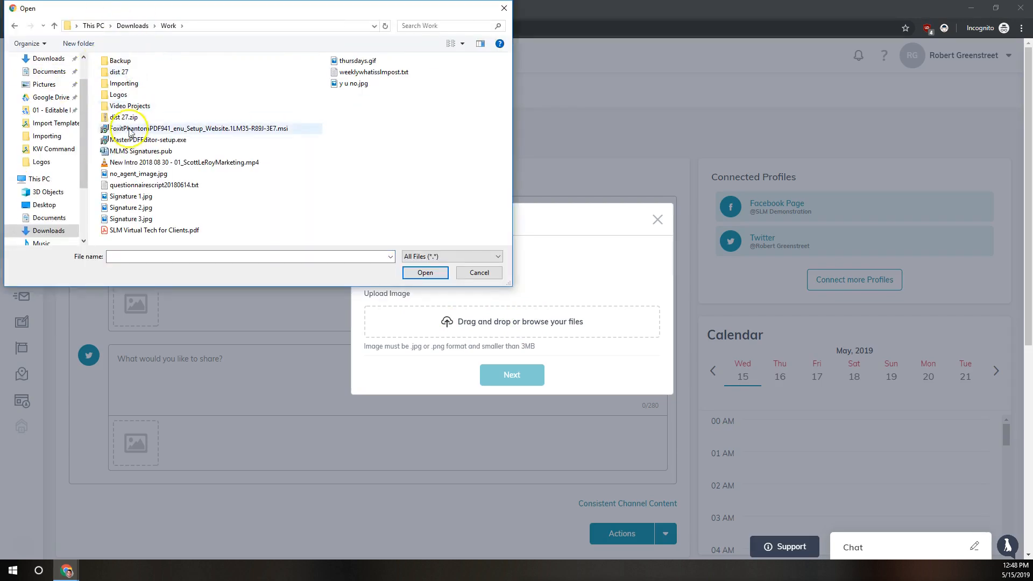
double_click(133, 198)
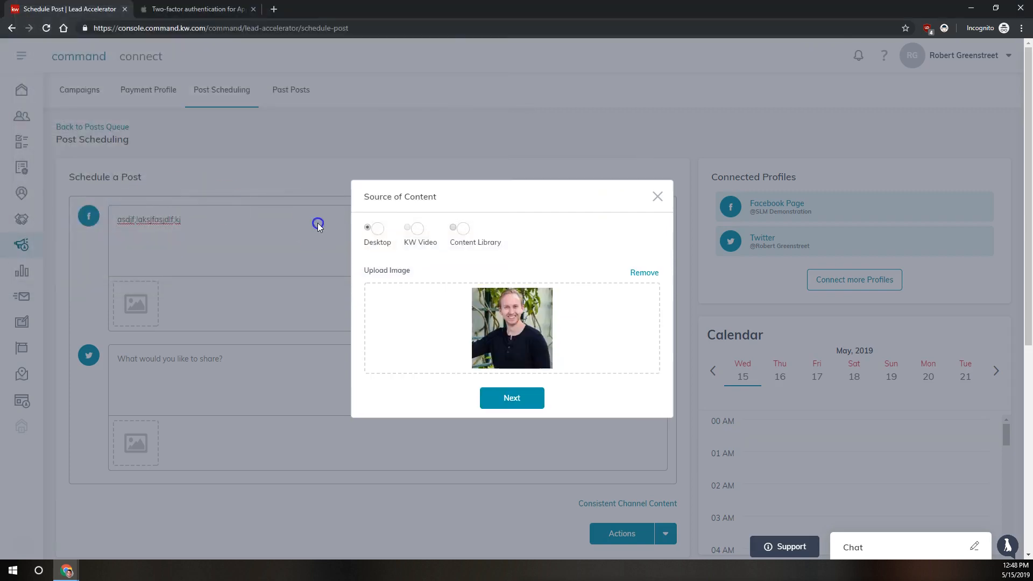
click(520, 401)
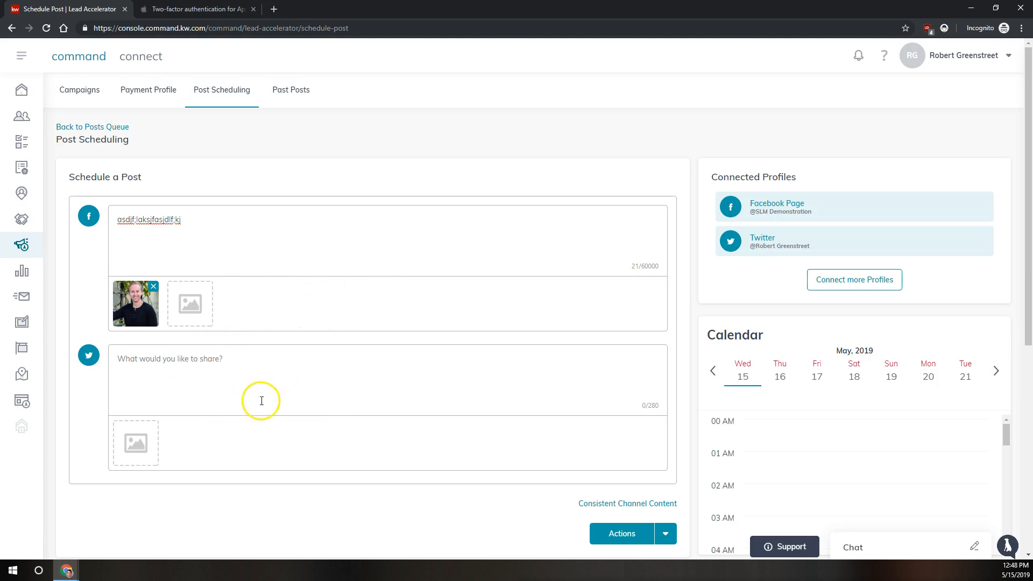
- Check the character limits of the Facebook and Twitter post text fields
click(637, 263)
click(637, 266)
click(651, 406)
drag(650, 406, 660, 408)
click(660, 407)
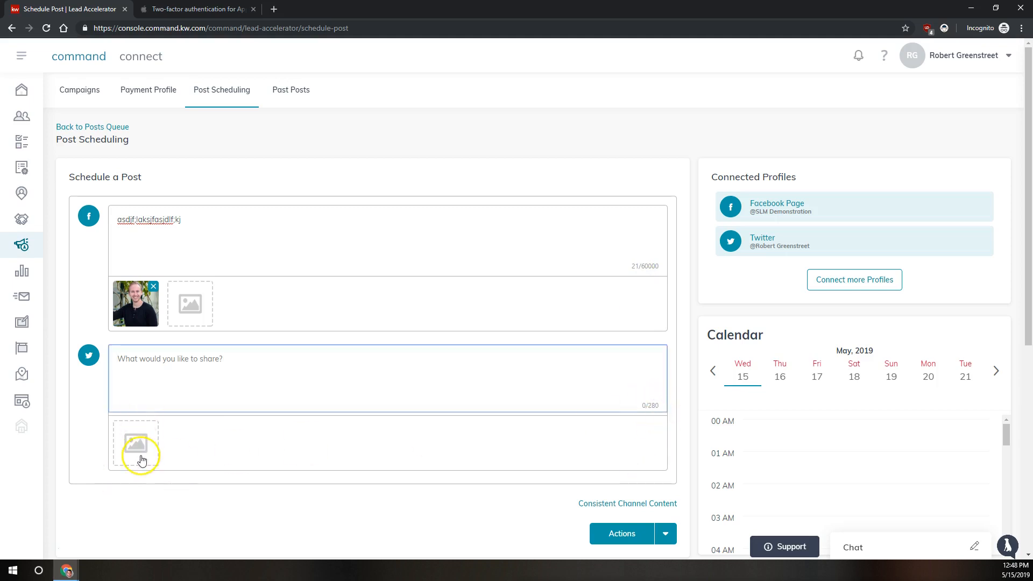
- Switch the post to consistent content for both channels and view the post preview
click(622, 505)
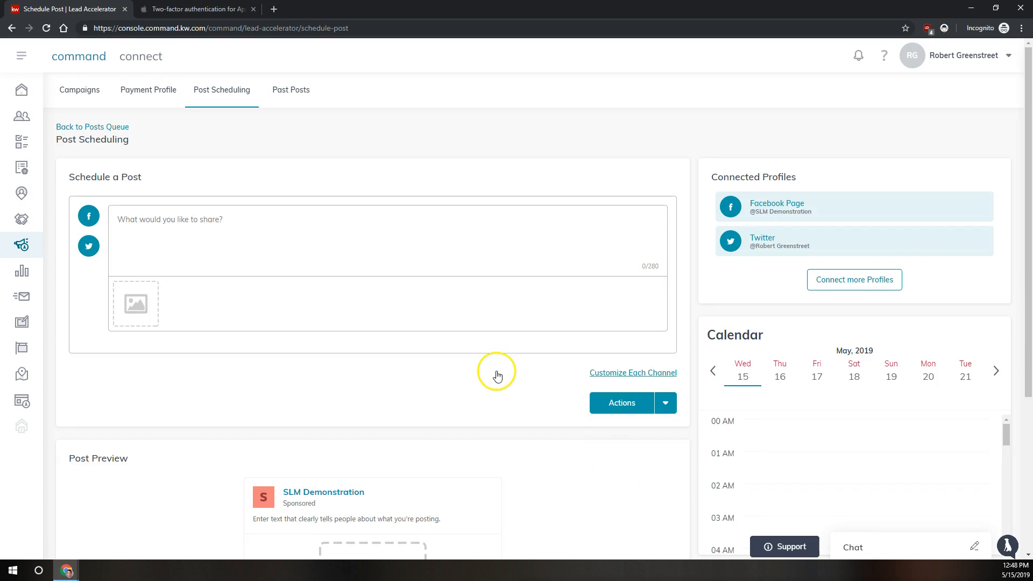
scroll(495, 371, down, 2)
scroll(494, 350, down, 2)
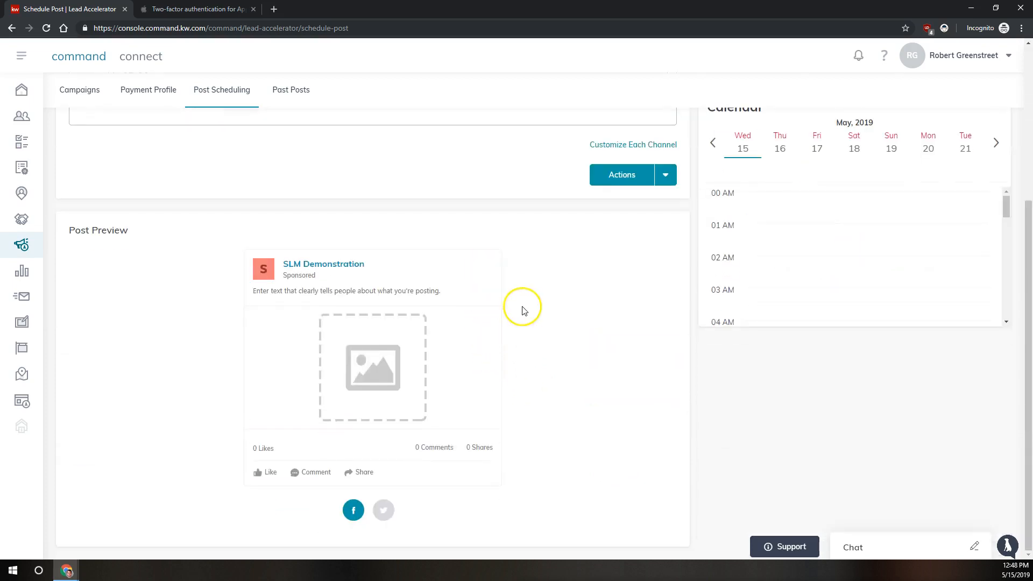
- Compare the separate per-channel post layout with the consistent channel content layout, finishing on consistent content
scroll(525, 311, up, 4)
scroll(525, 311, down, 4)
click(653, 145)
scroll(557, 260, up, 3)
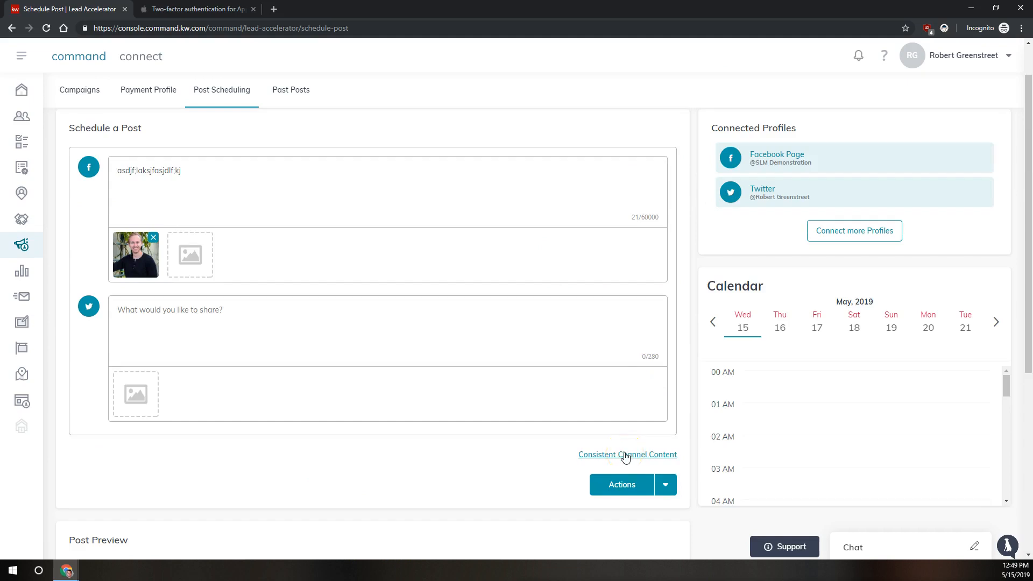
click(625, 455)
click(625, 323)
click(615, 454)
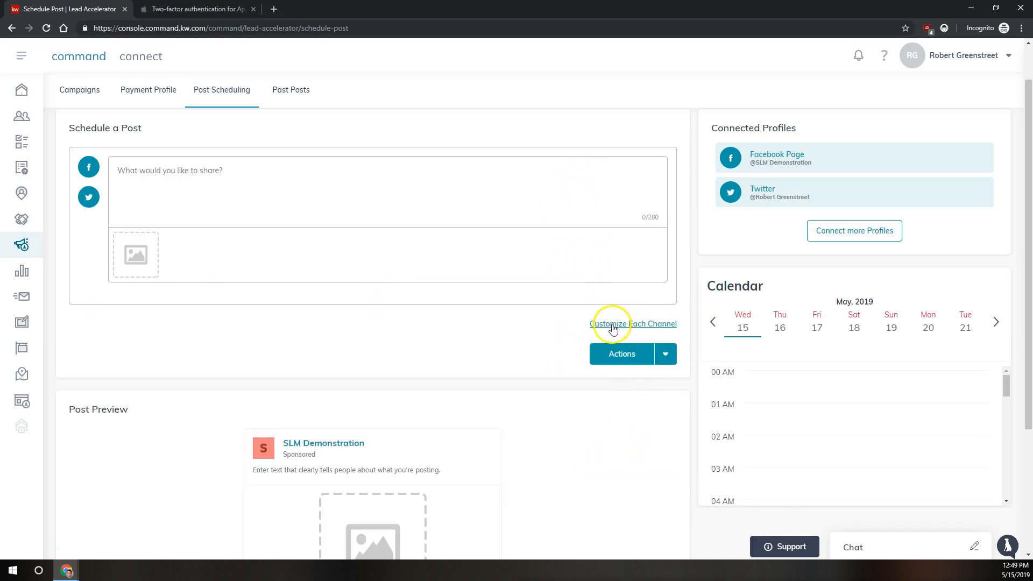
- Select only Facebook as the channel for the consistent post, leaving Twitter deselected
click(91, 163)
click(88, 197)
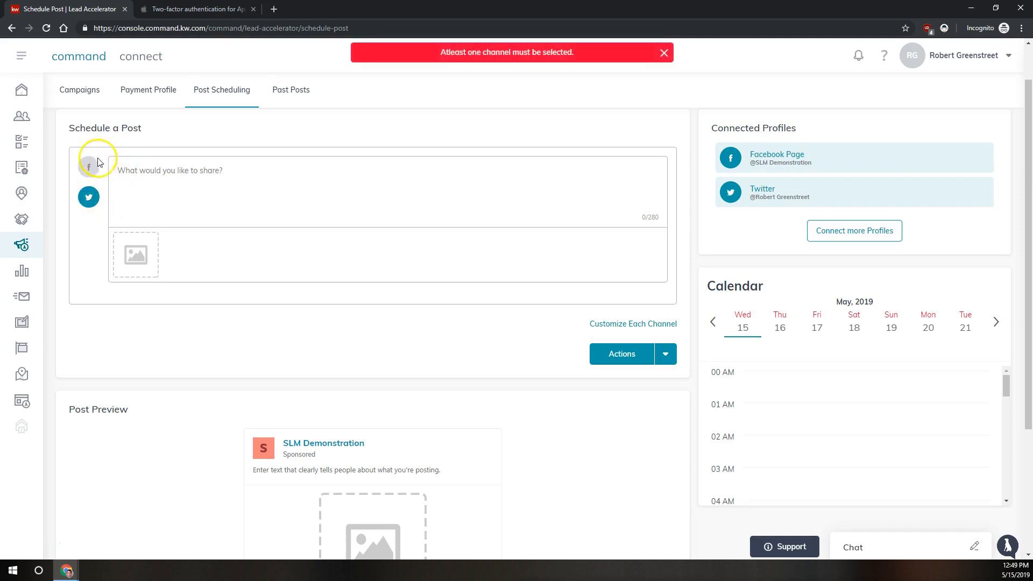
click(89, 200)
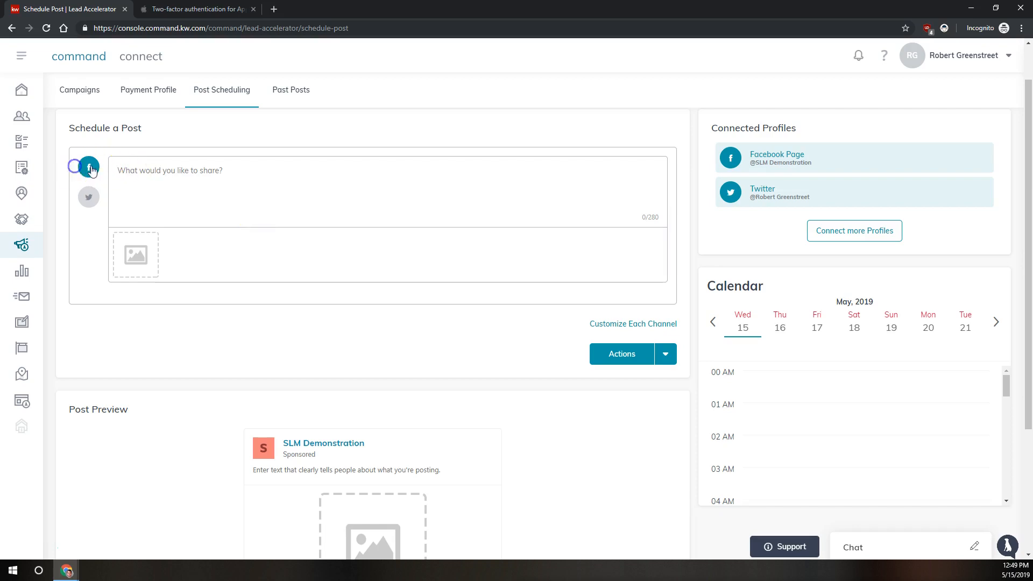
- Enter "Test Post Through Lead Accelerator 2019 05 15" as the Facebook post text
click(153, 182)
text(sdoifjaklsdjf)
text(Te)
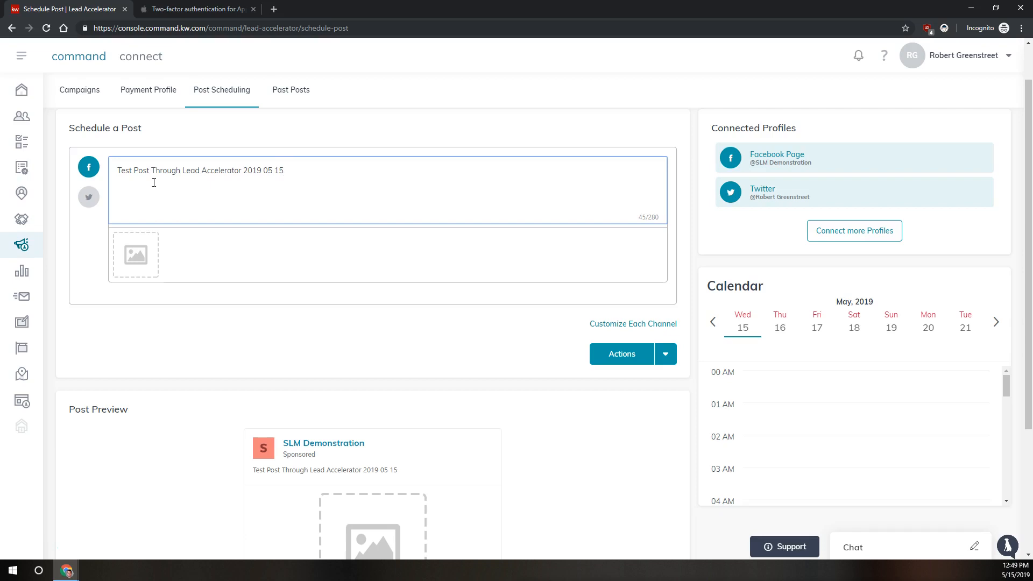
- Upload the portrait photo from the computer, adjust its crop and attach it to the Facebook post
click(137, 245)
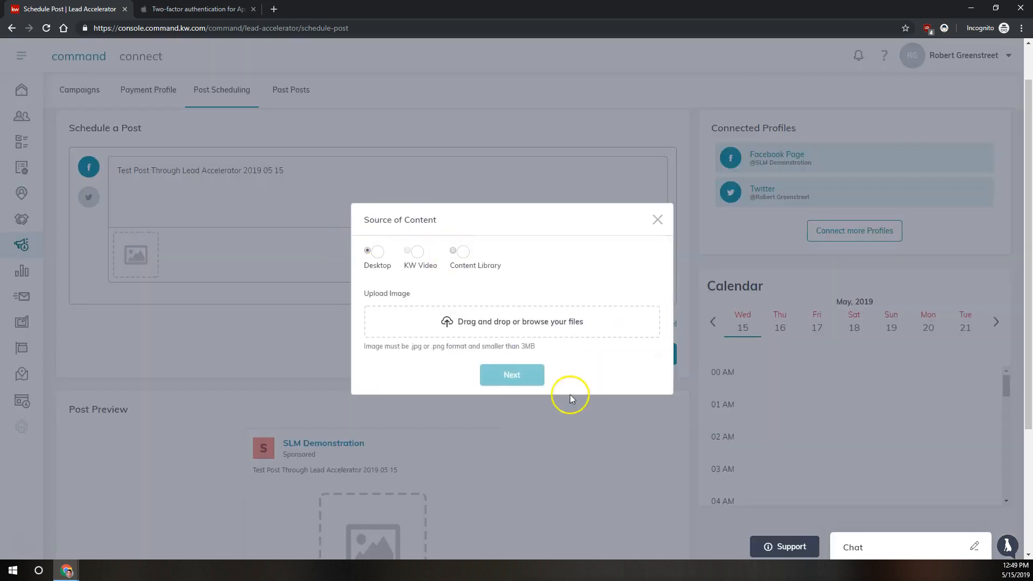
click(496, 322)
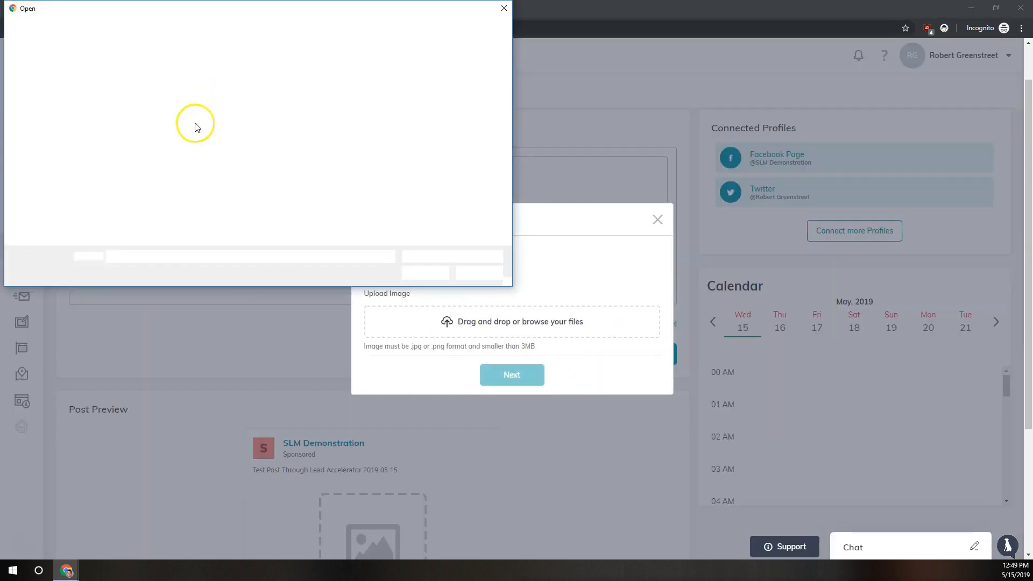
double_click(127, 194)
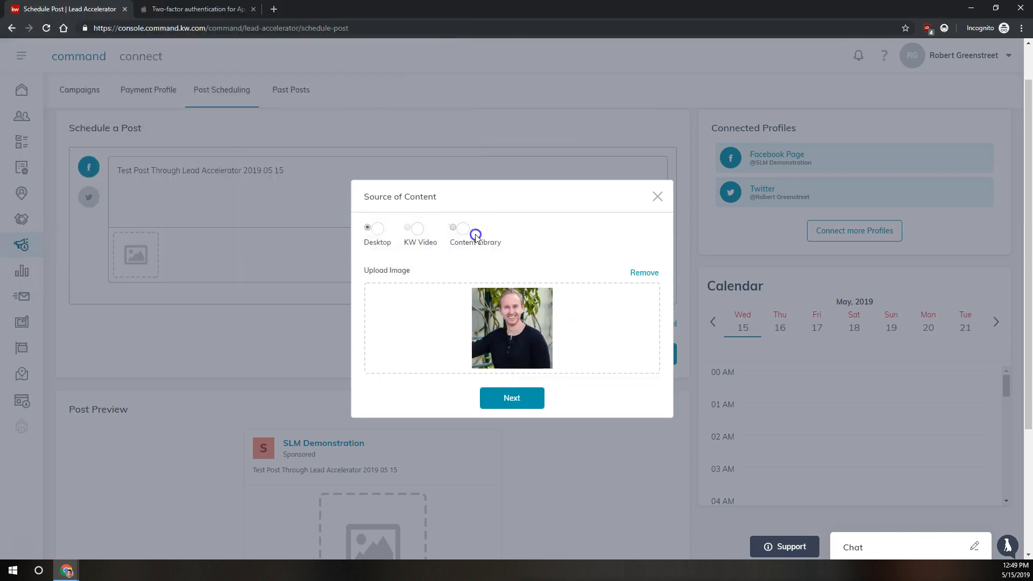
click(511, 401)
drag(518, 302, 518, 264)
click(508, 425)
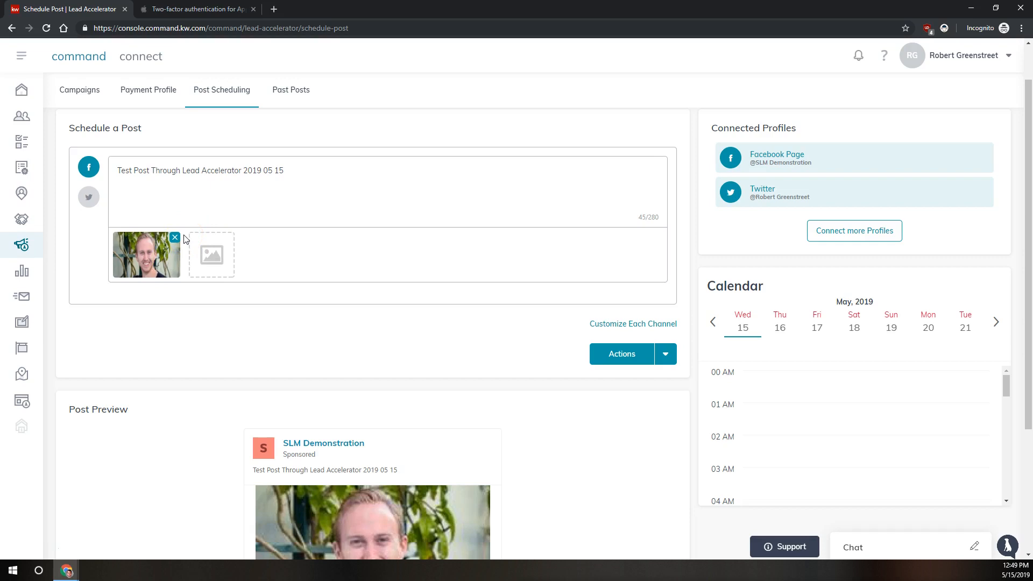
- Check the Facebook post preview and add the post to the queue
scroll(362, 388, down, 3)
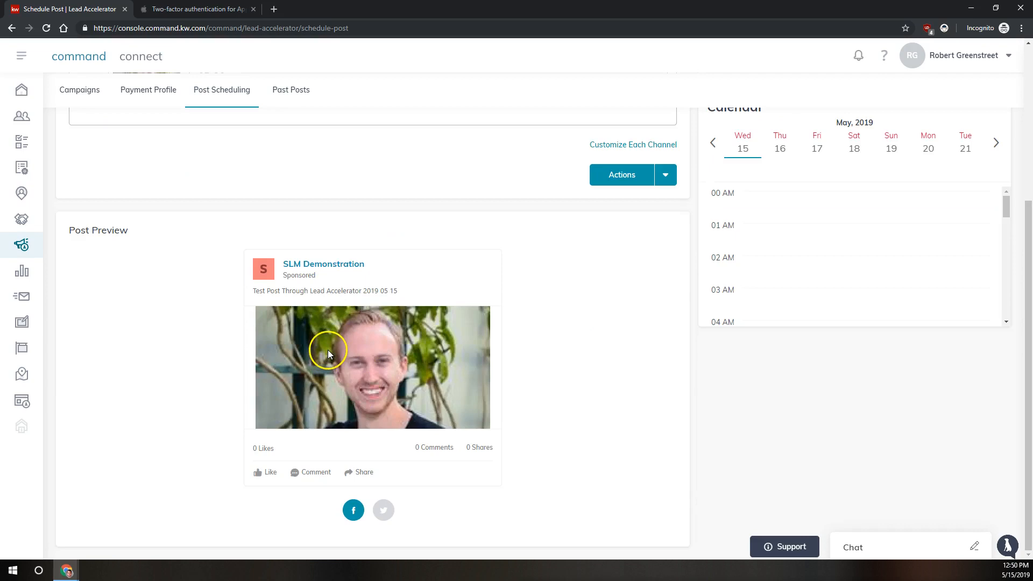
scroll(349, 329, up, 4)
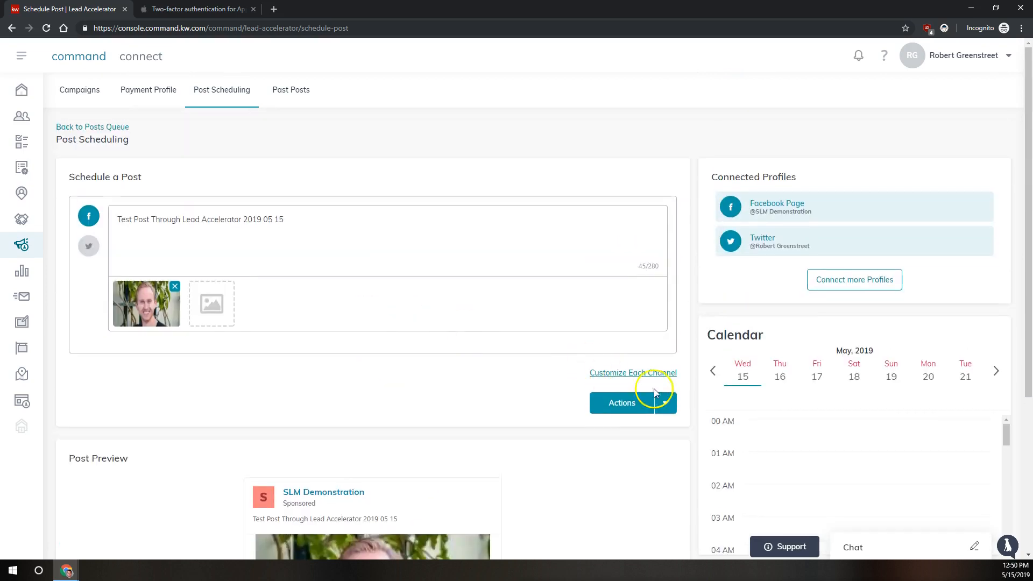
click(670, 404)
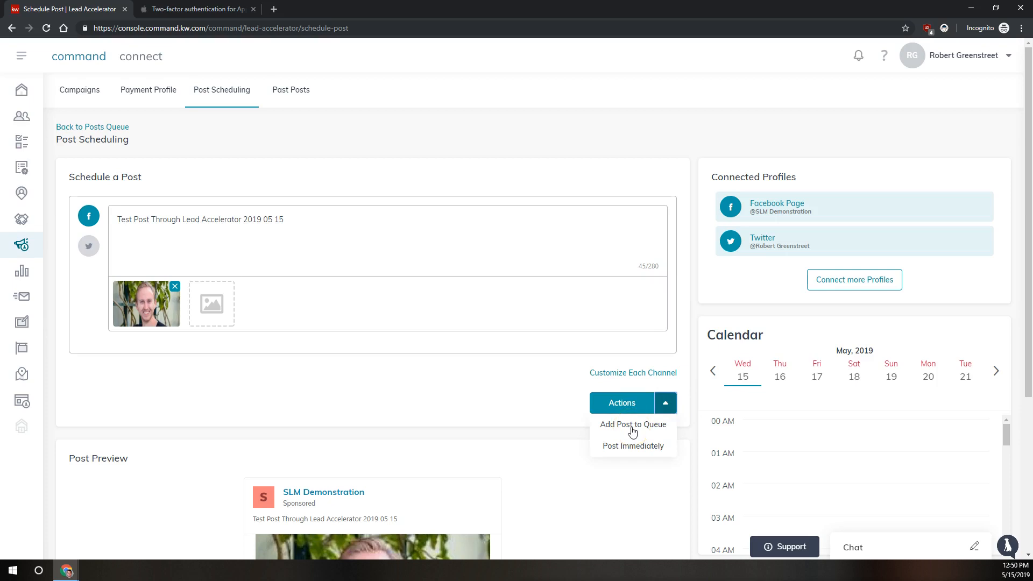
scroll(633, 431, down, 2)
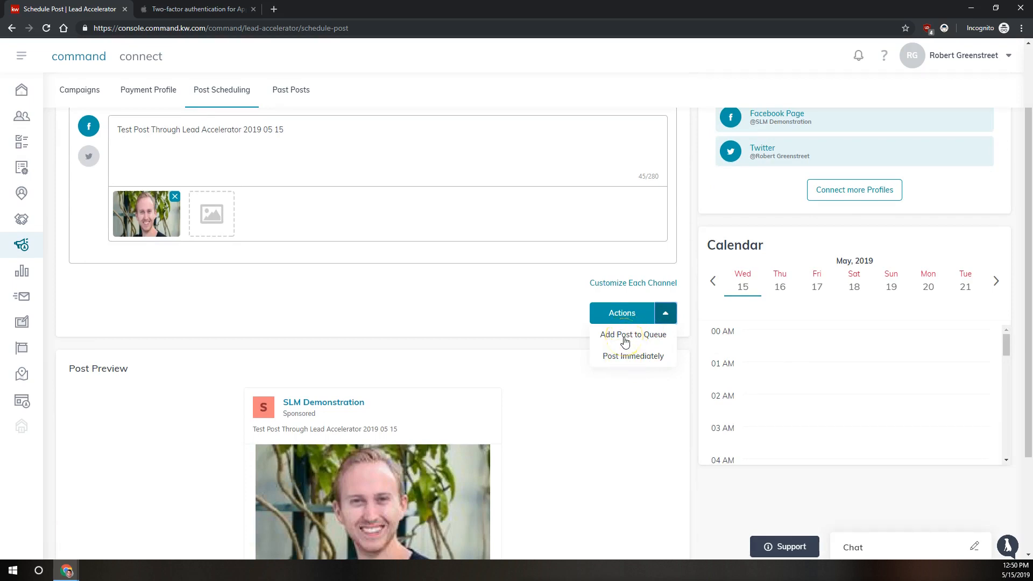
click(628, 359)
click(621, 335)
click(550, 339)
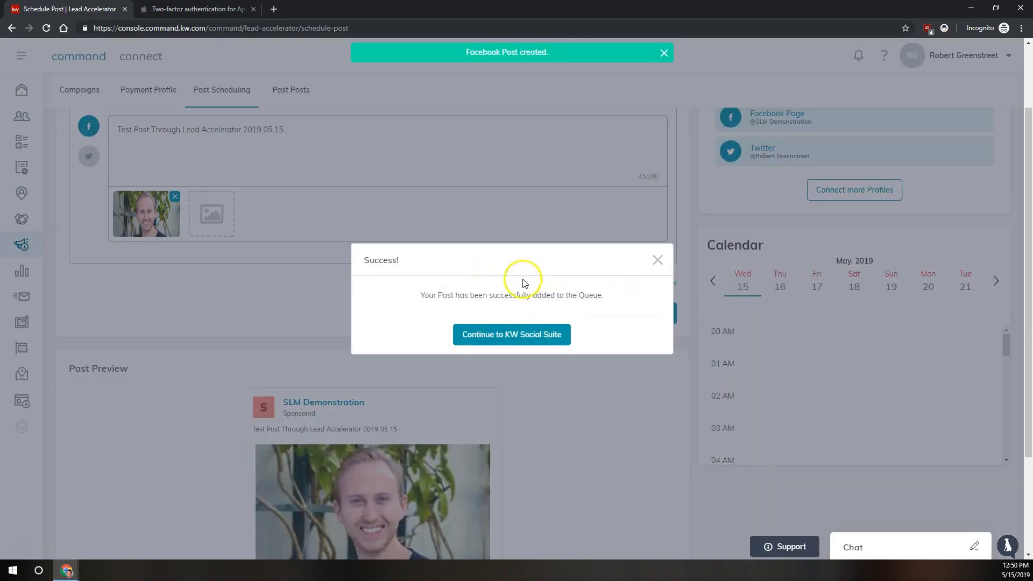
drag(477, 293, 653, 302)
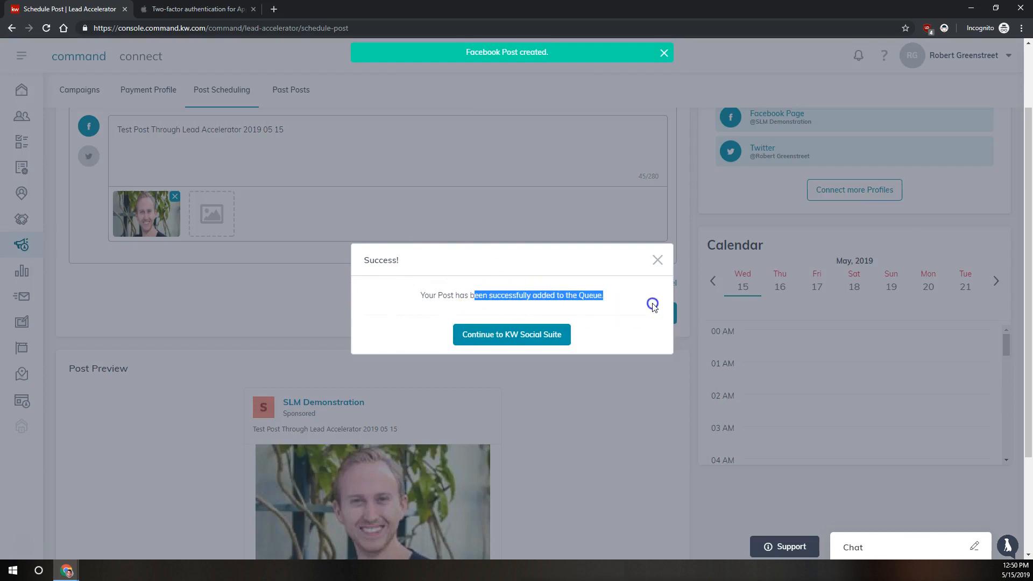
- Continue to the KW Social Suite posts queue and try out editing the queued test post
click(492, 335)
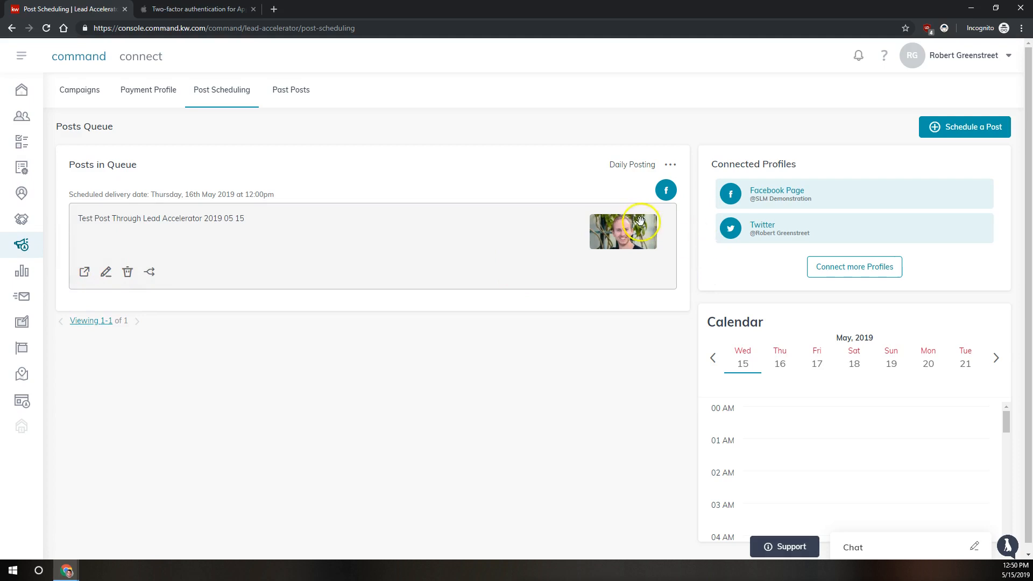
click(107, 276)
click(525, 334)
- Examine the weekly option and its list of days in the queue's posting frequency settings
click(635, 165)
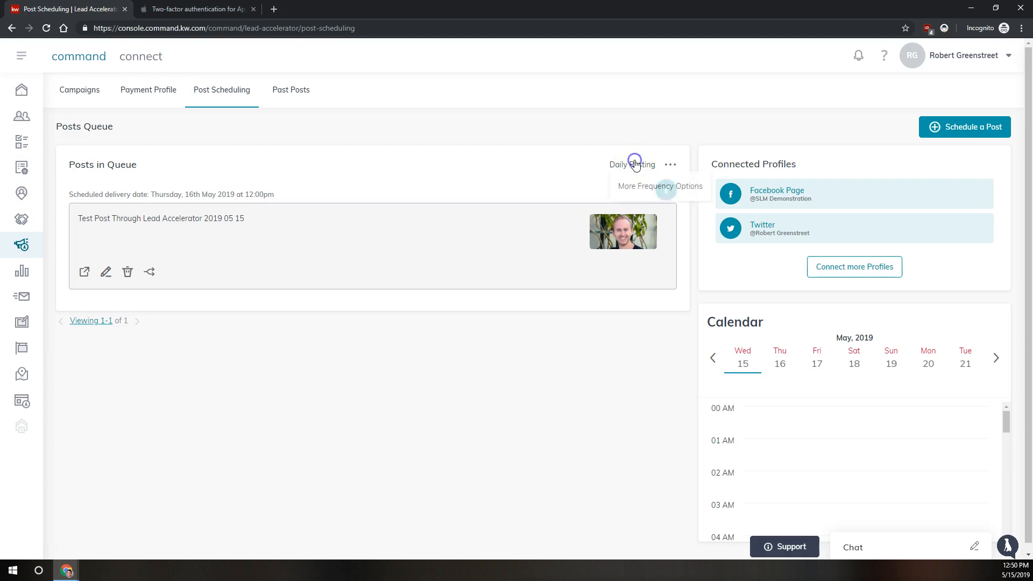
click(638, 187)
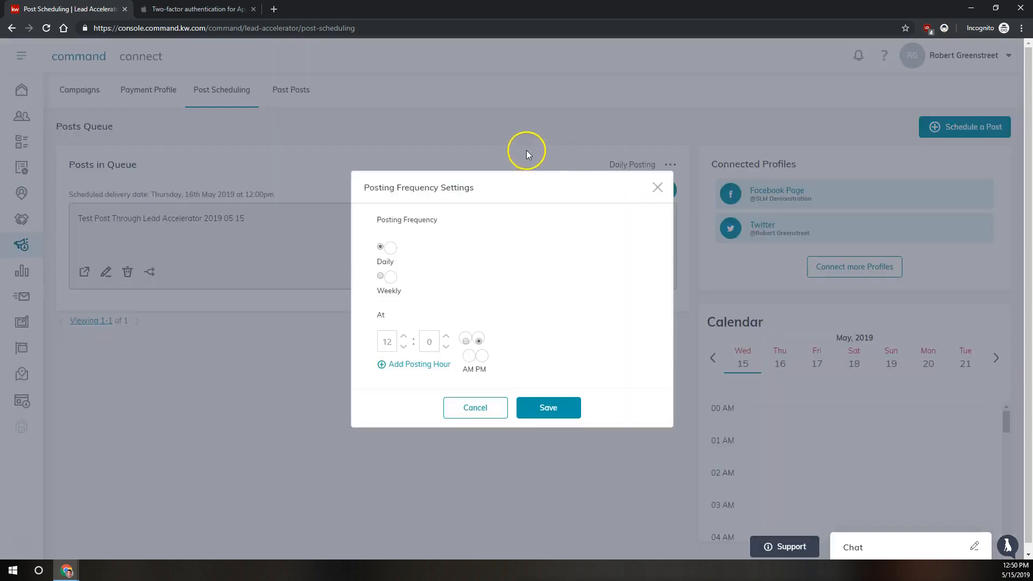
click(382, 277)
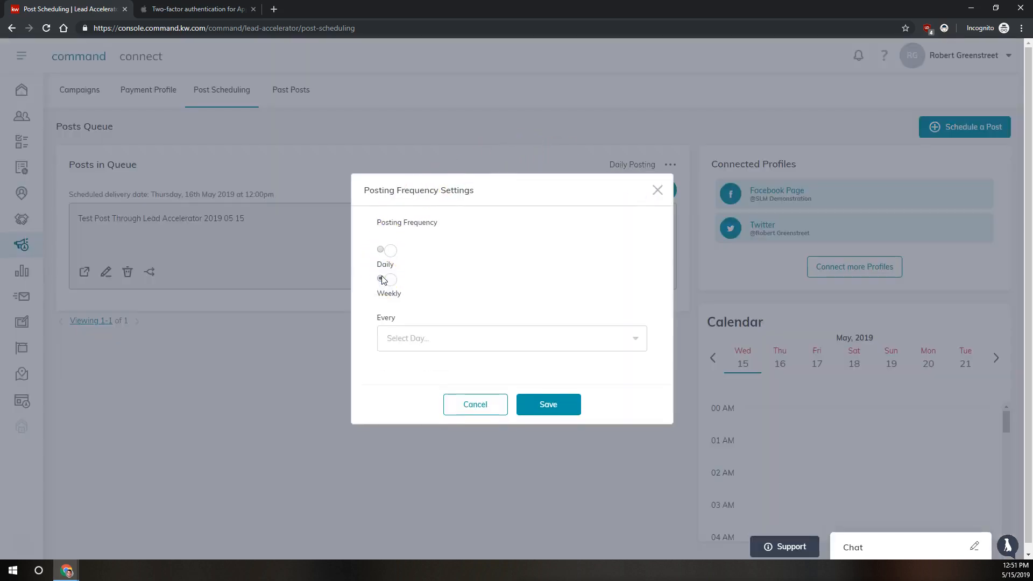
click(401, 336)
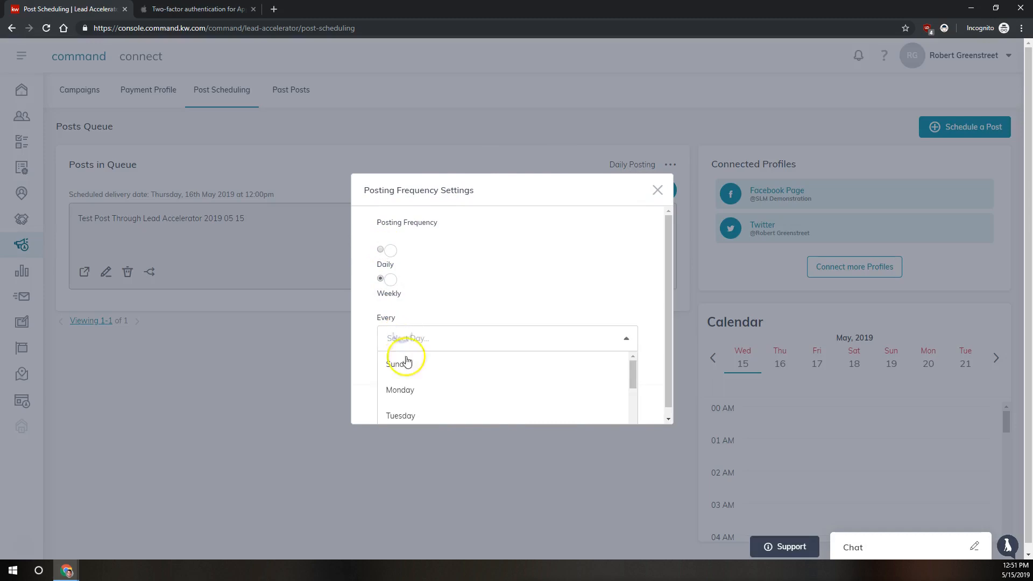
scroll(575, 378, down, 2)
scroll(560, 371, up, 2)
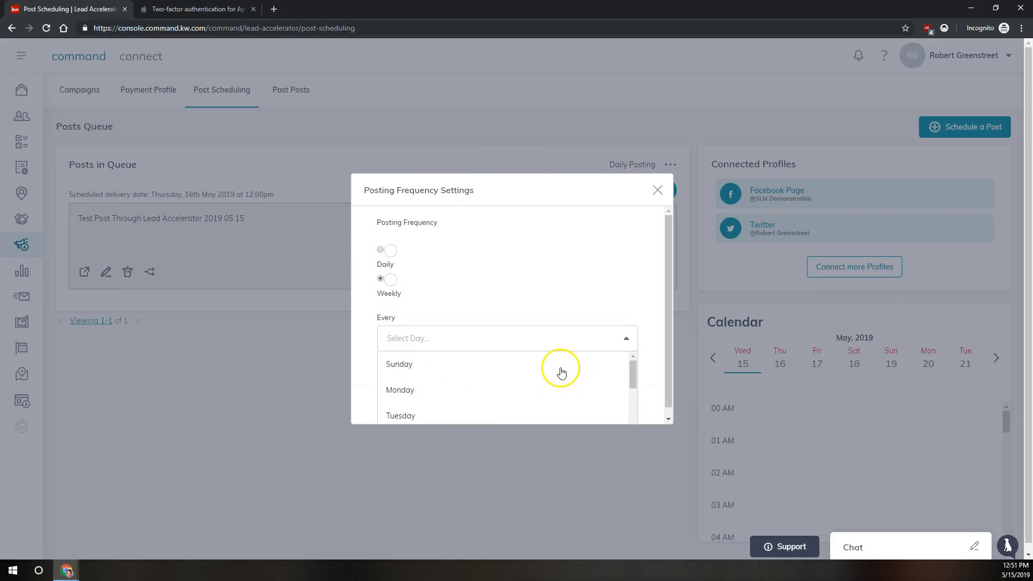
- Try adding three extra posting hours to the daily frequency, and cancel the settings
click(381, 249)
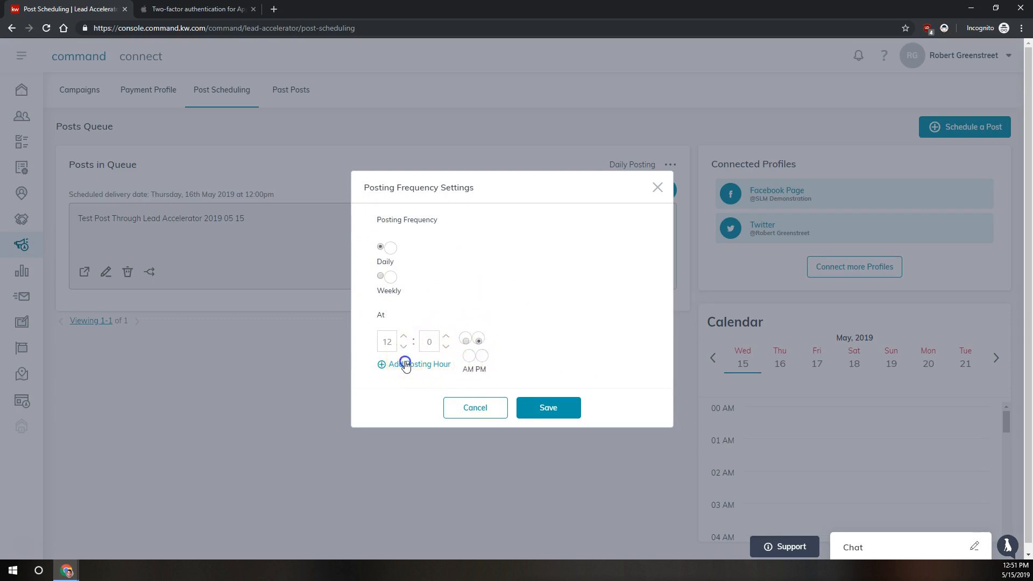
click(405, 364)
click(387, 383)
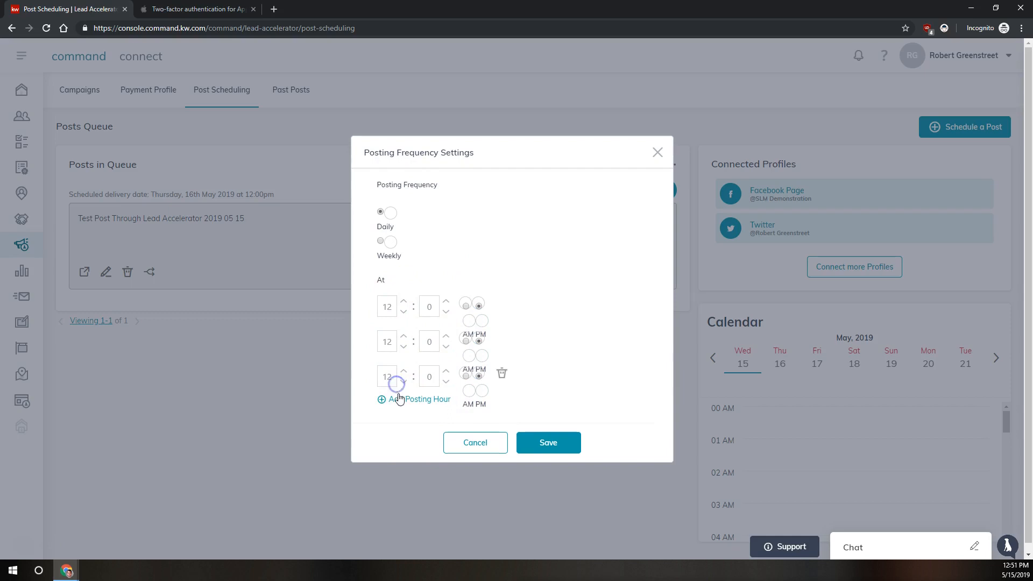
click(404, 400)
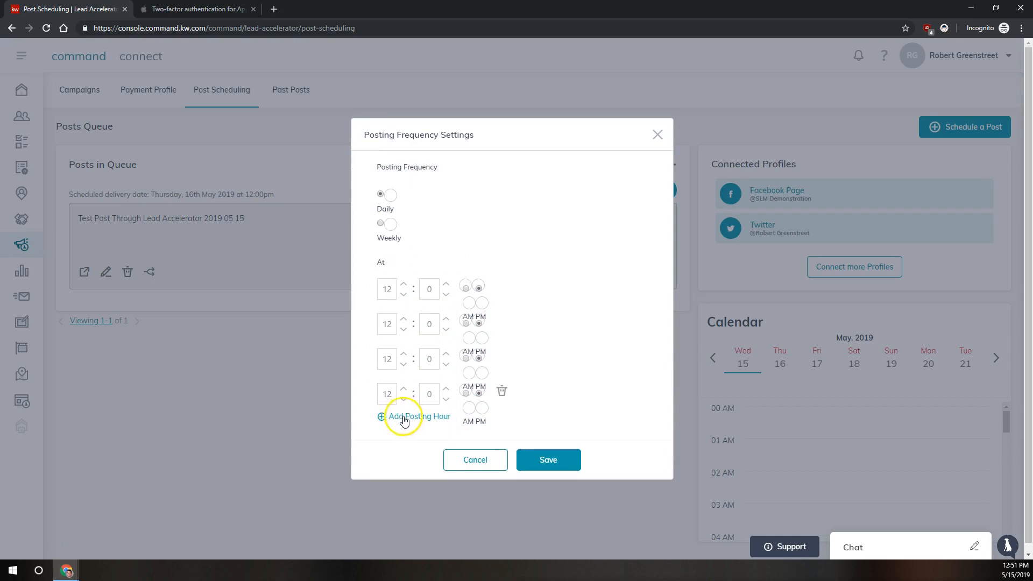
click(475, 460)
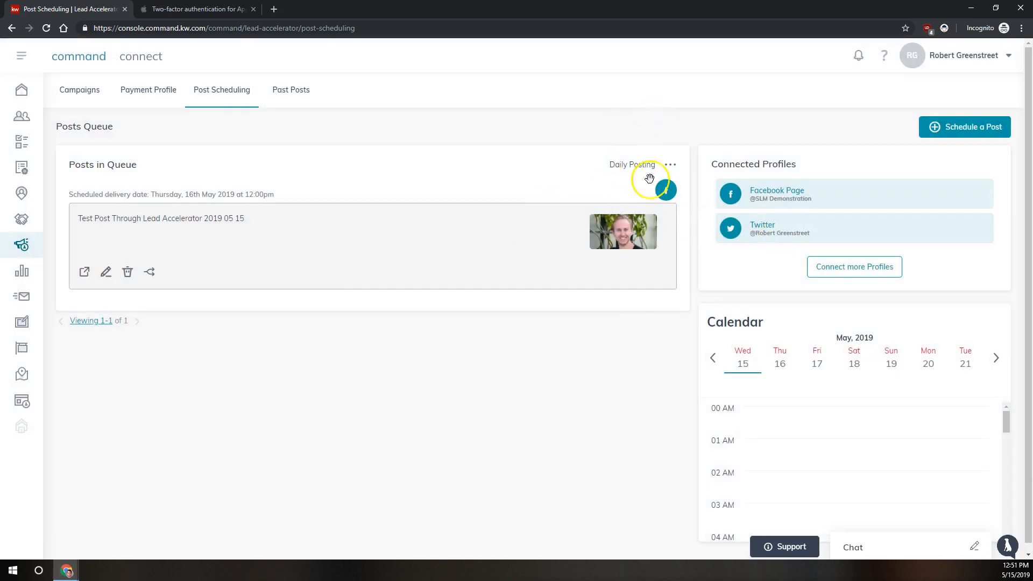
- Reopen the posting frequency settings and save daily posting at 12:00 PM
click(642, 161)
click(642, 162)
click(643, 167)
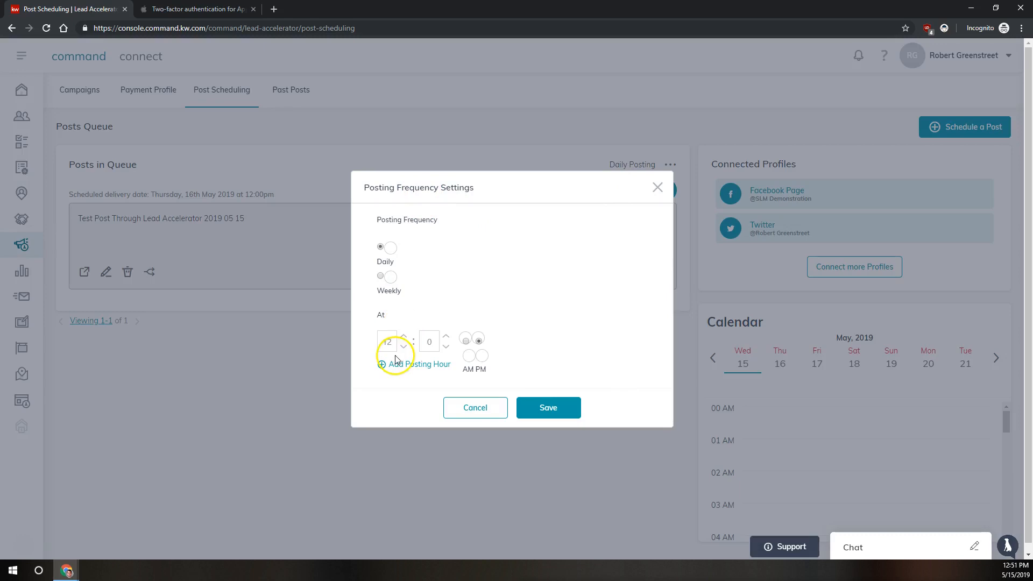
click(547, 407)
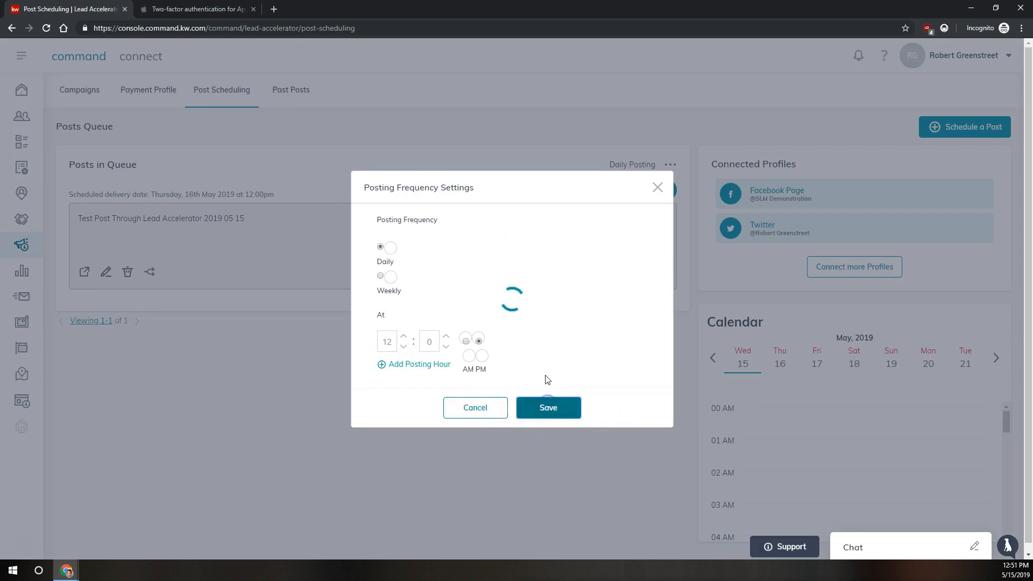
- Look up the queued post in the calendar on Thursday, May 16
scroll(748, 356, down, 1)
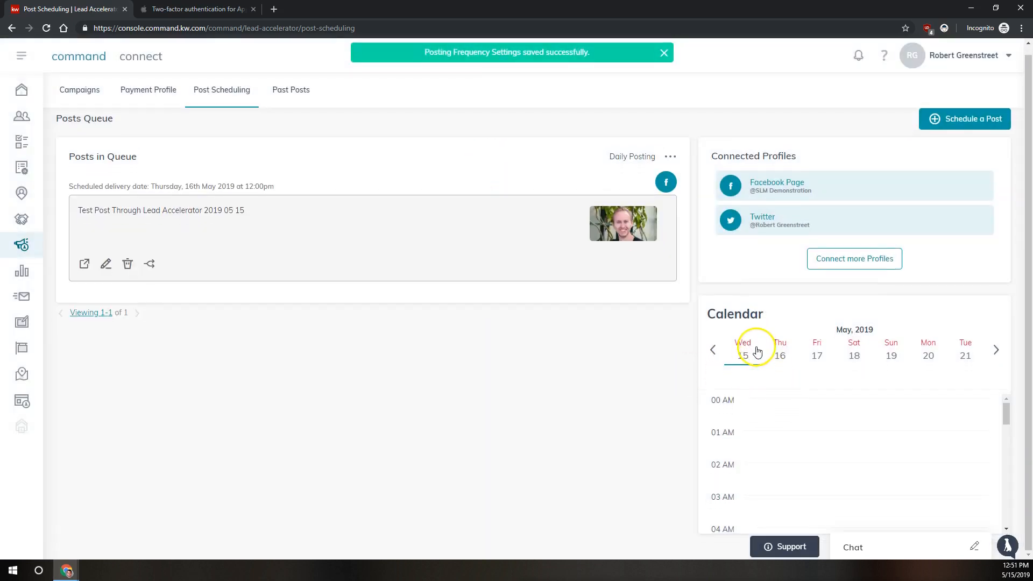
scroll(808, 438, down, 10)
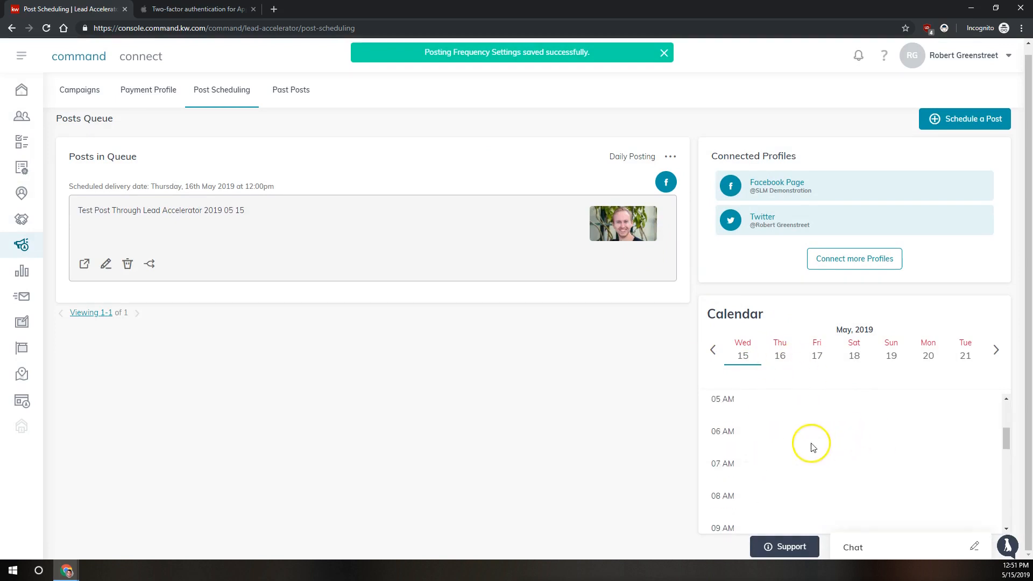
scroll(800, 436, up, 5)
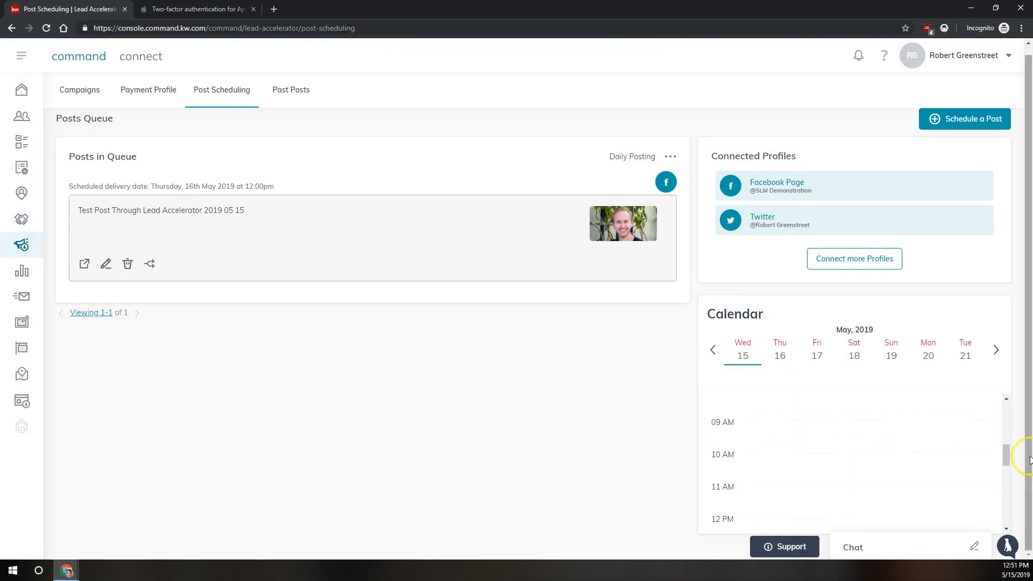
scroll(1005, 453, down, 1)
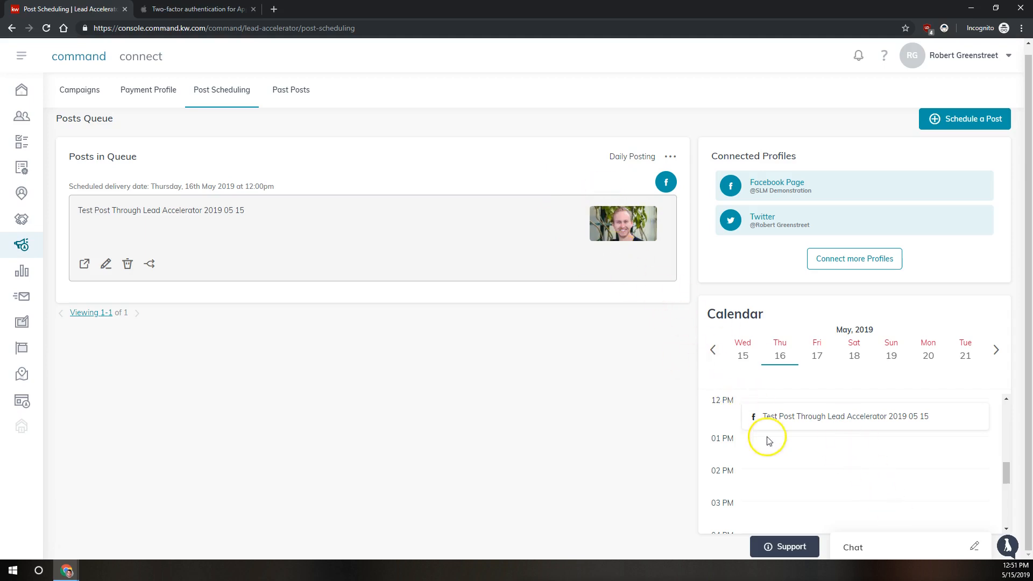
- Check the additional options of the posts queue and open the Payment Profile page
click(669, 156)
click(668, 153)
click(571, 114)
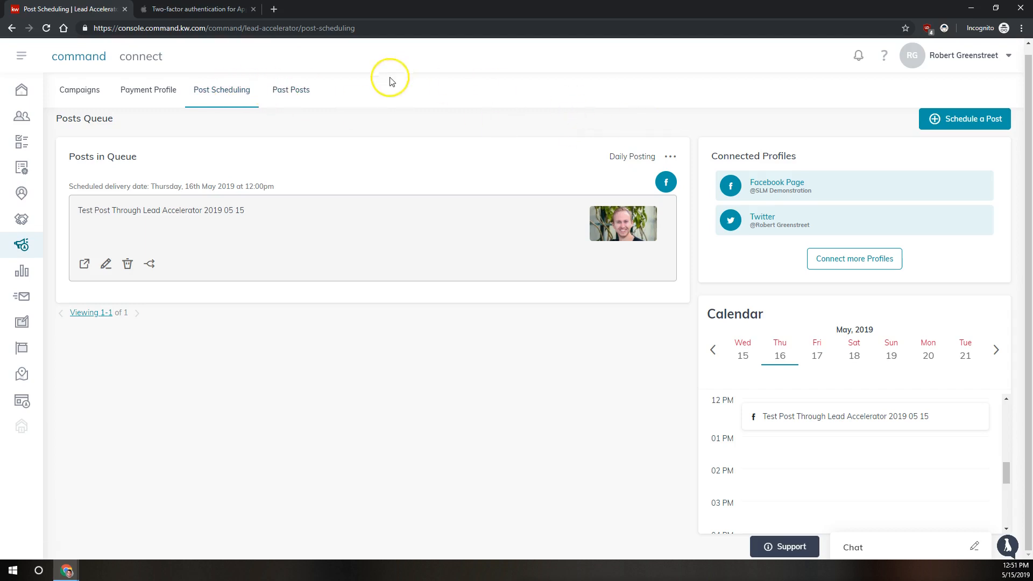
click(133, 89)
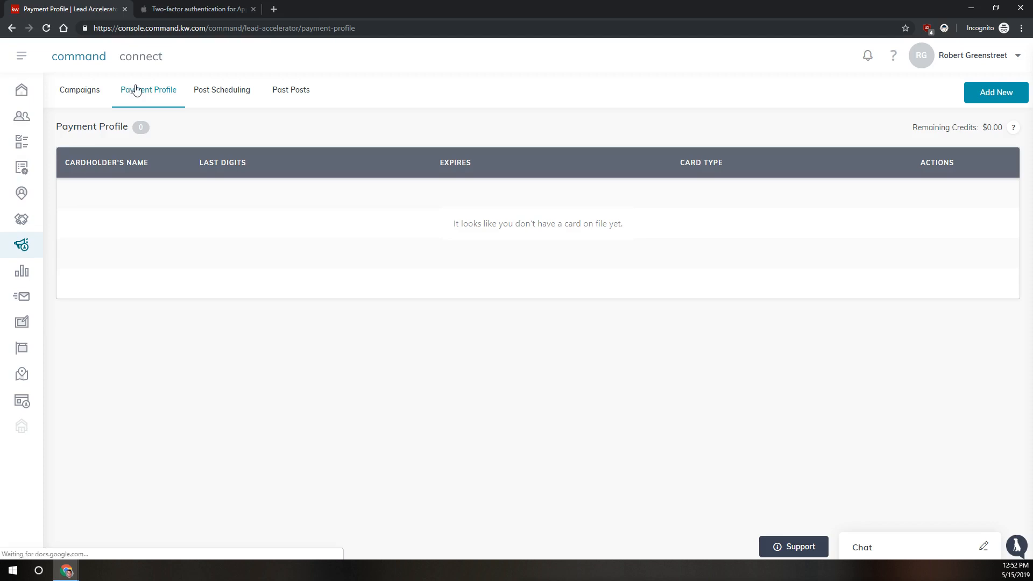
- View the Past Posts page and return to the Campaigns page
click(295, 90)
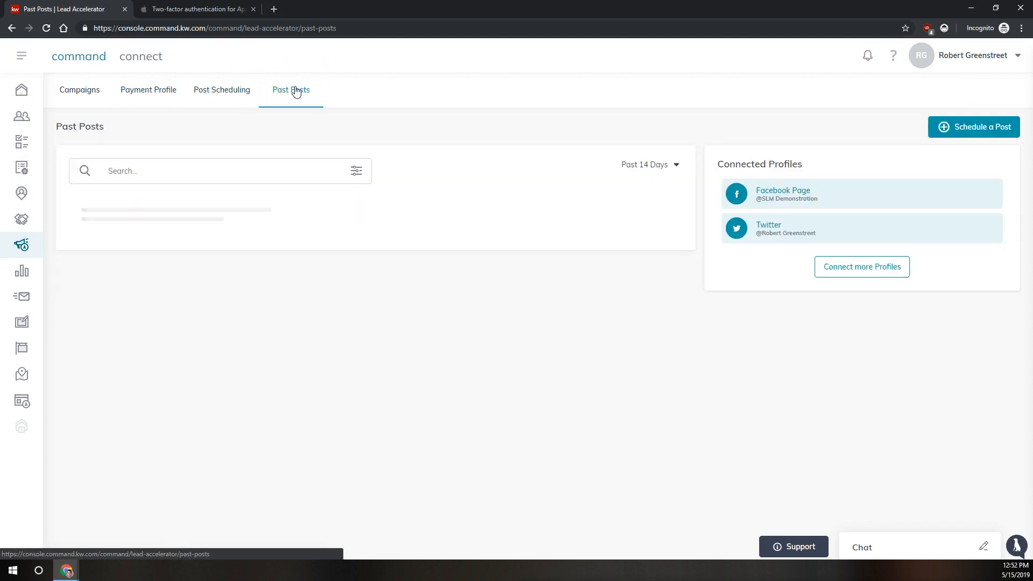
click(92, 92)
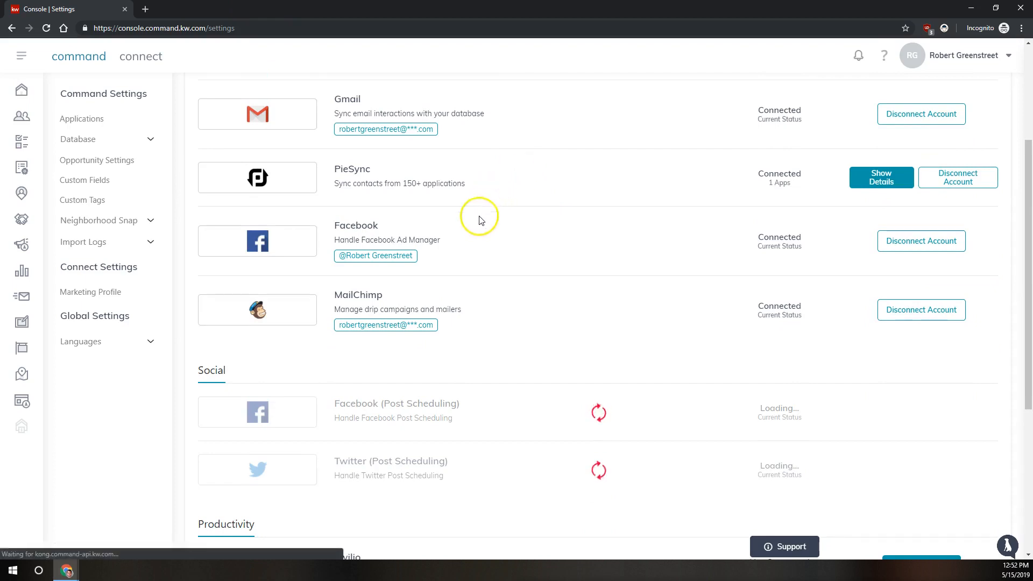
- Review the list of connected and available apps in the Applications settings, including the eEdge connection
scroll(479, 221, down, 3)
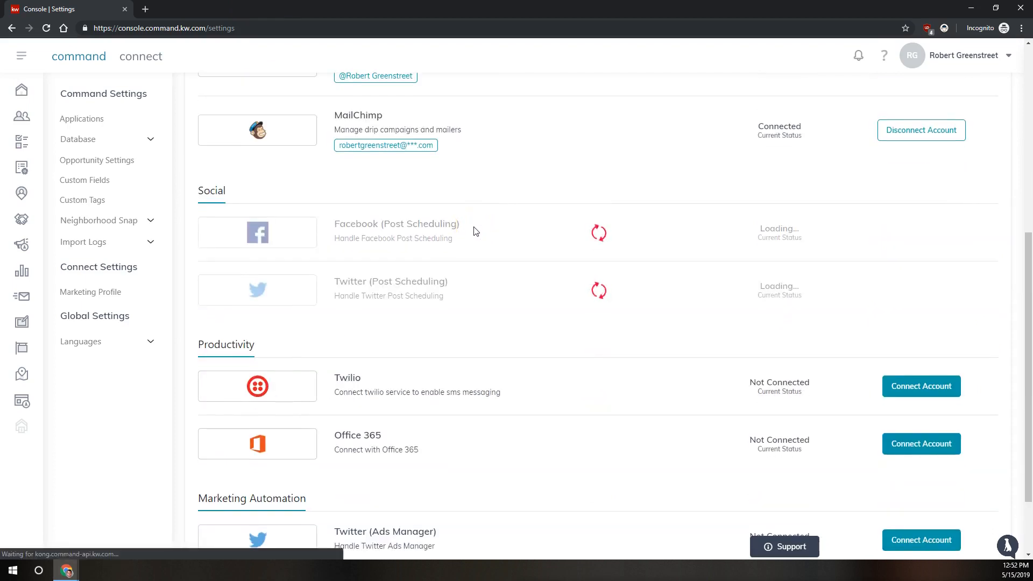
scroll(476, 232, down, 2)
scroll(475, 231, up, 8)
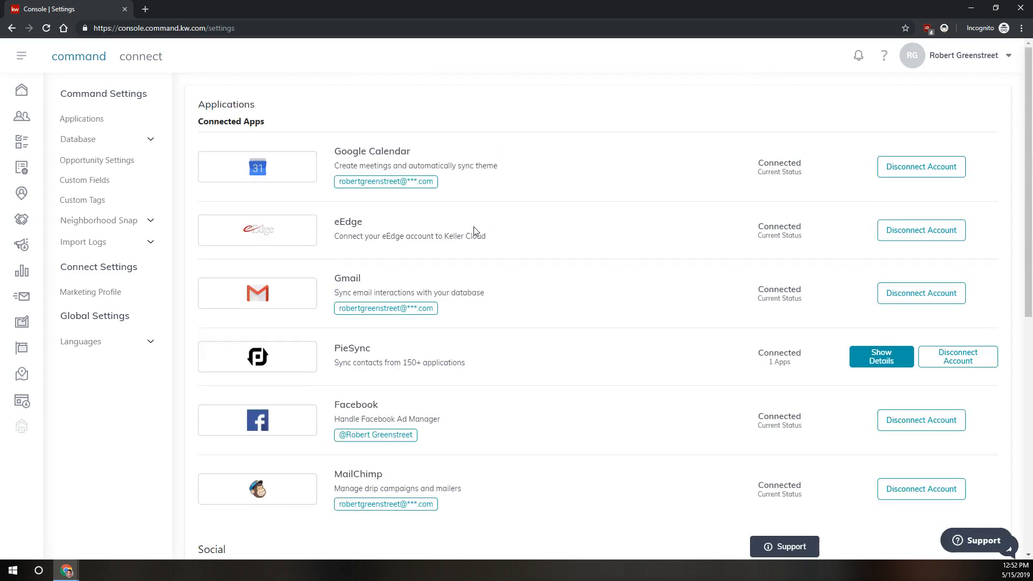
drag(330, 221, 501, 236)
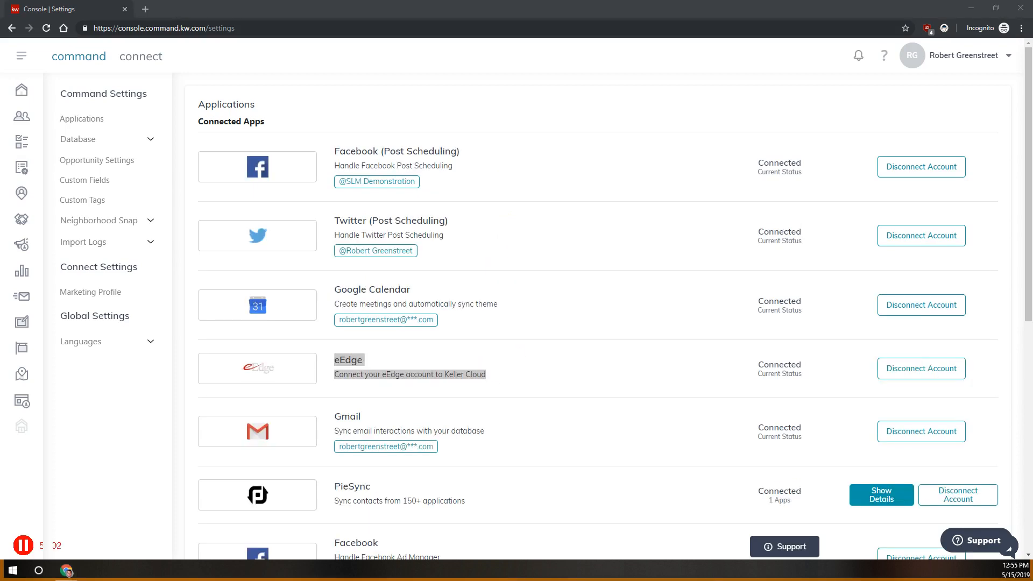
scroll(478, 253, down, 3)
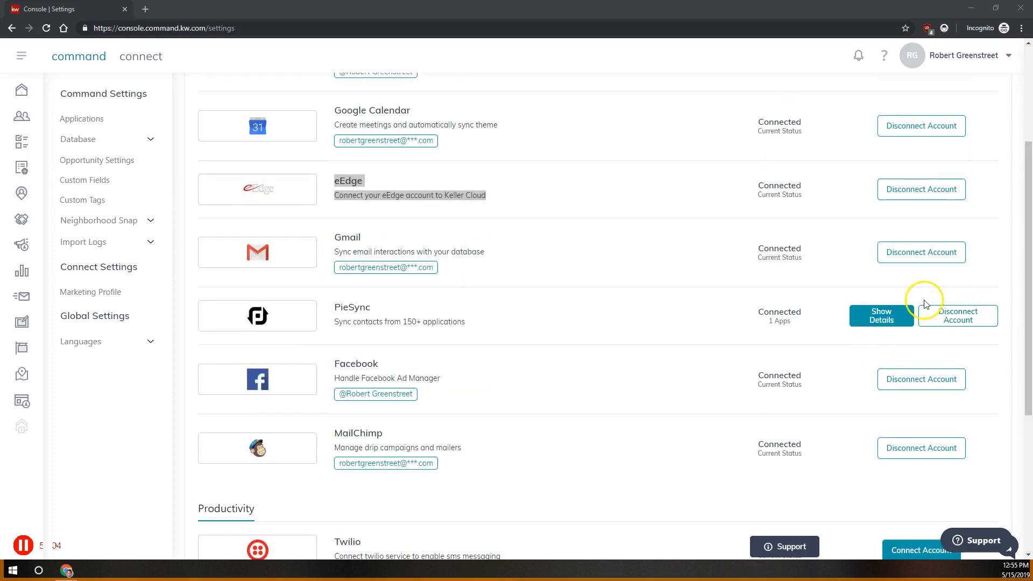
- Search PieSync's additional services for "link" and close the connection dialog
click(898, 316)
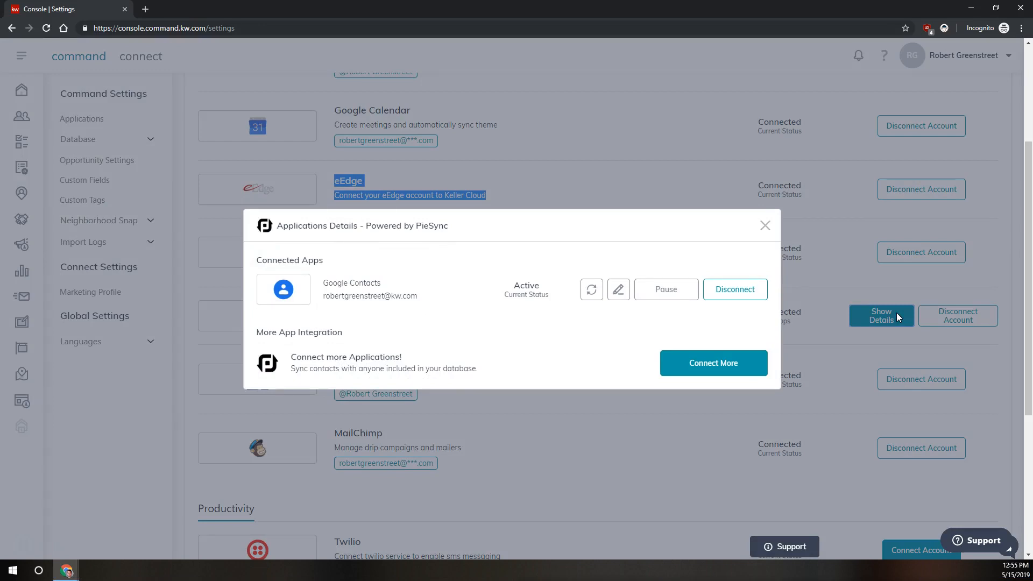
click(713, 359)
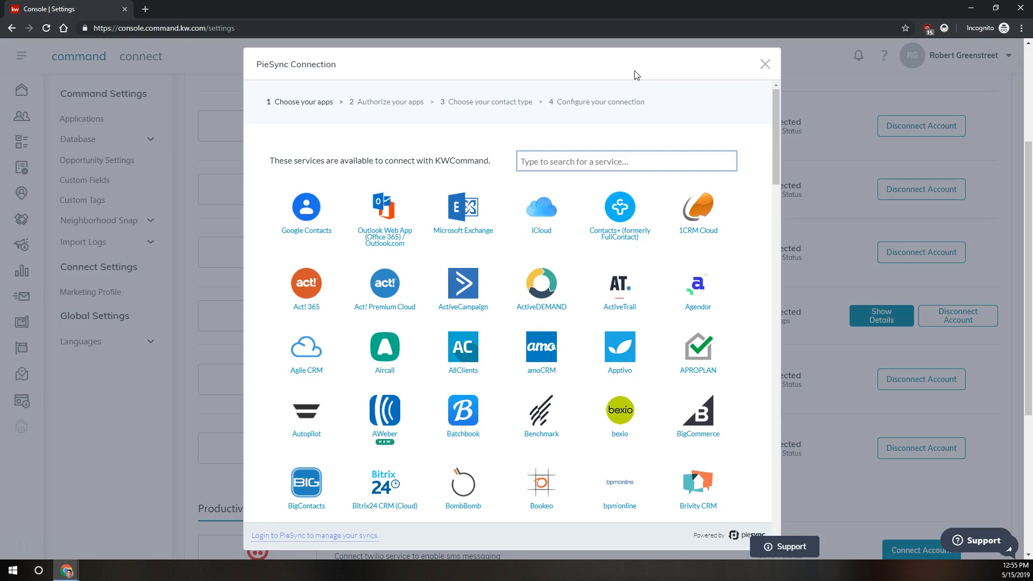
click(607, 160)
text(link)
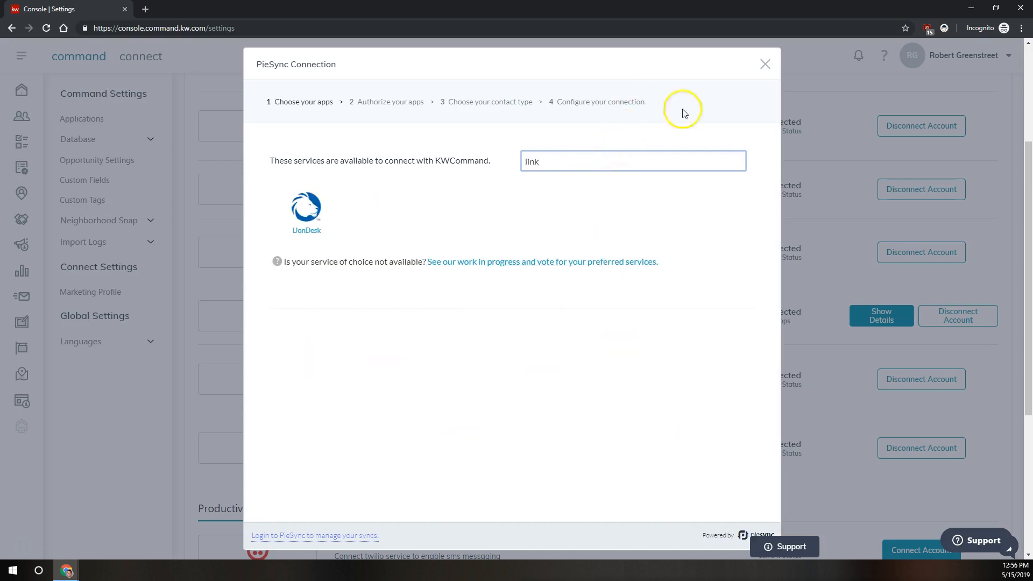
click(766, 63)
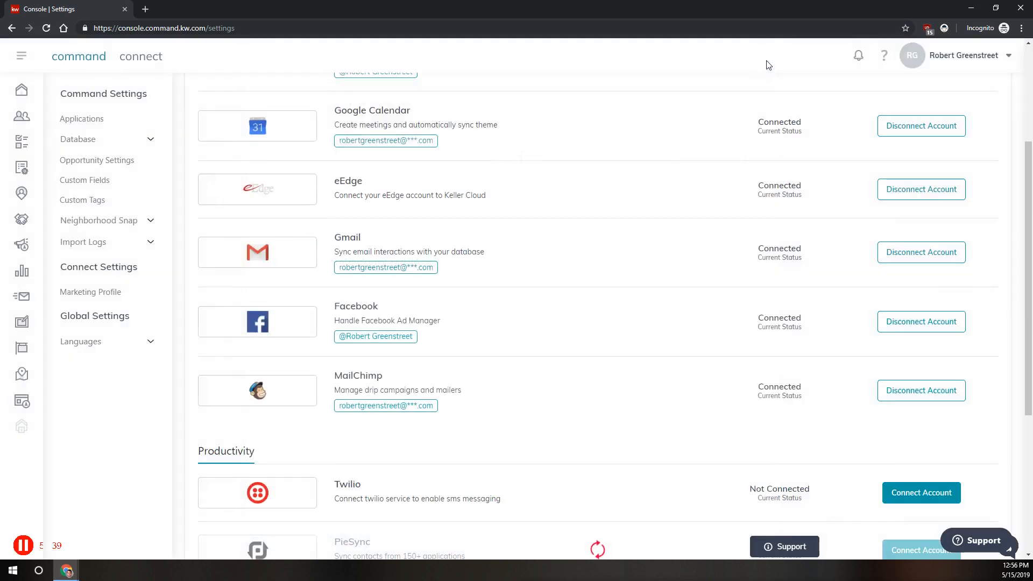
click(752, 75)
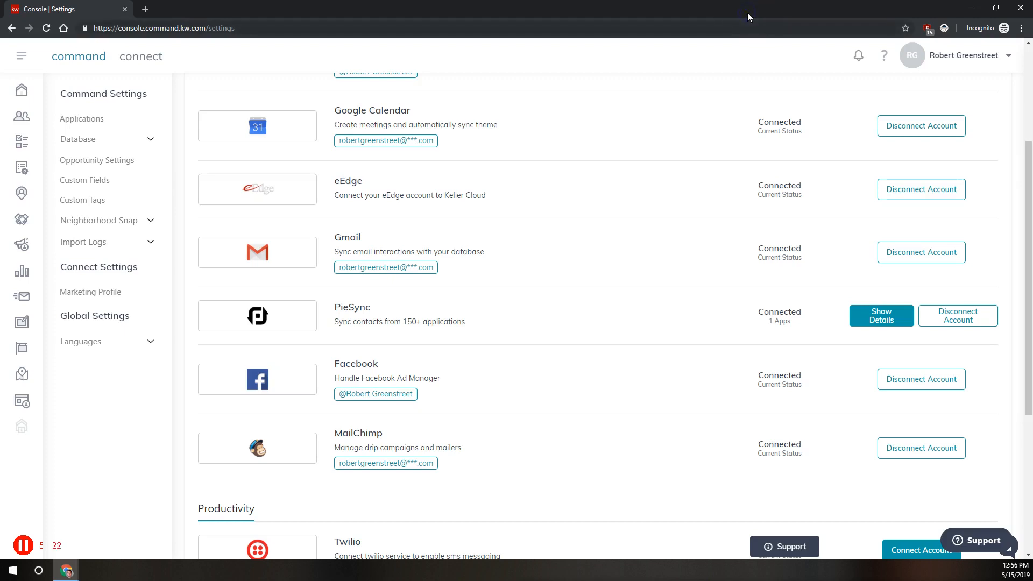
- Open ideas.kw.com in a new browser tab and sign in with the account's user name and password
key(ctrl+t)
text(ideas.kw.c)
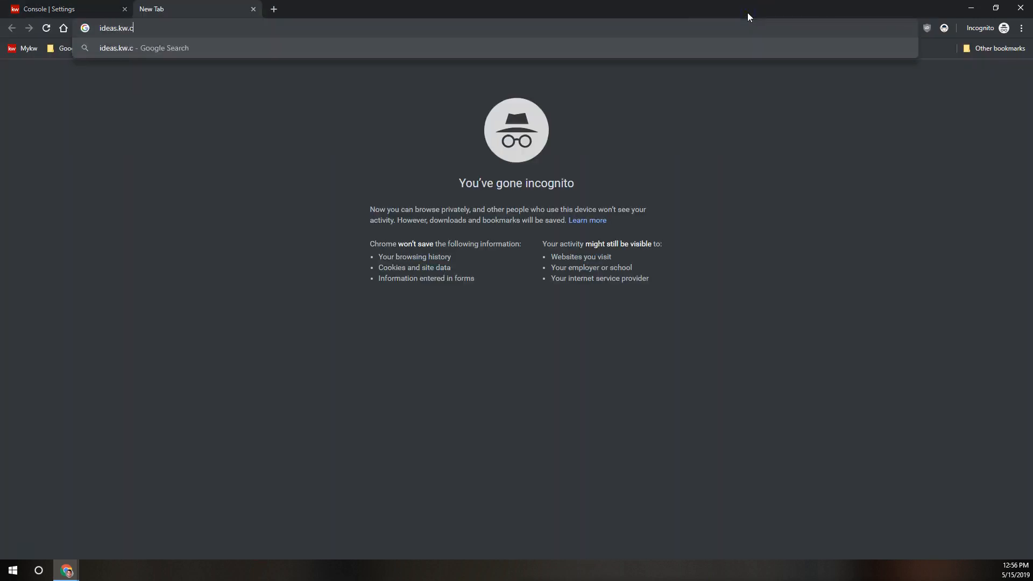
text(om)
key(Return)
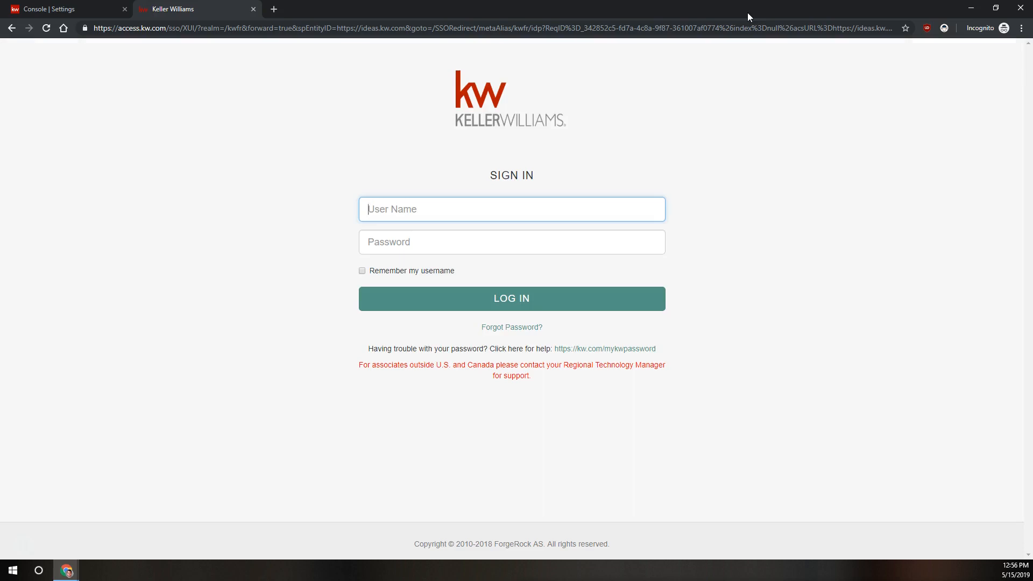
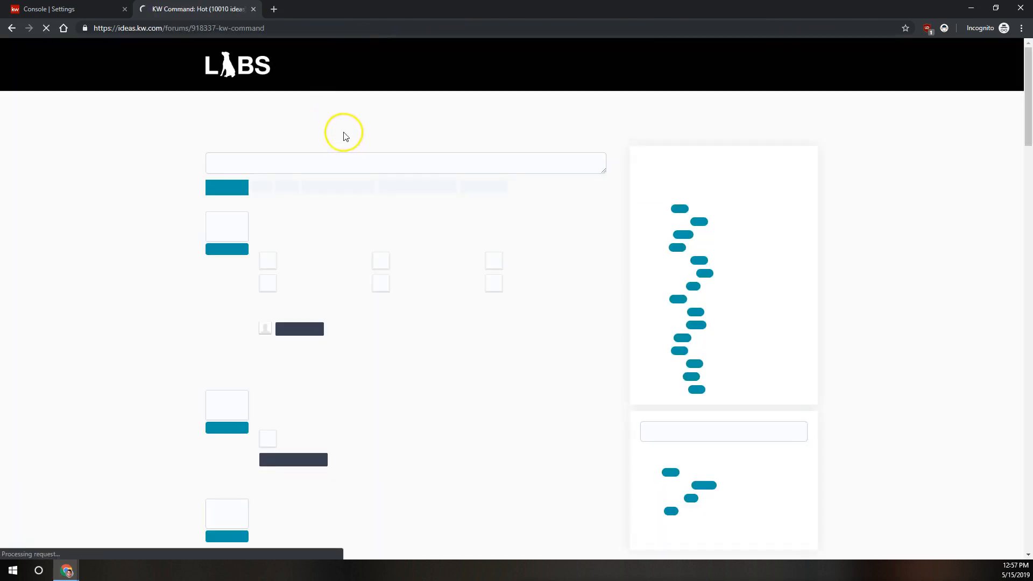
- Search the KW Command ideas for "linkedin" and look through the matching requests
click(308, 161)
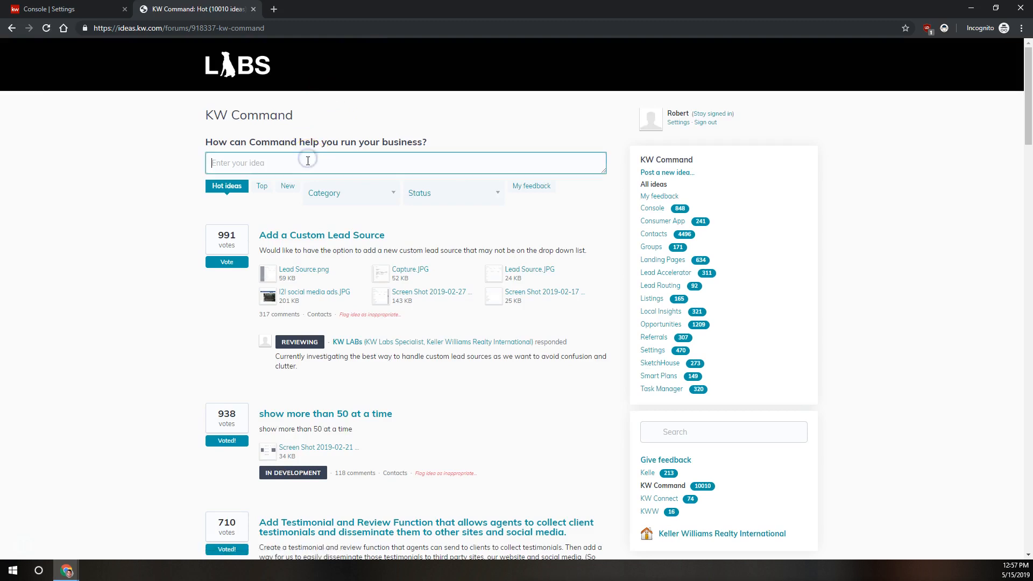
text(linkedin)
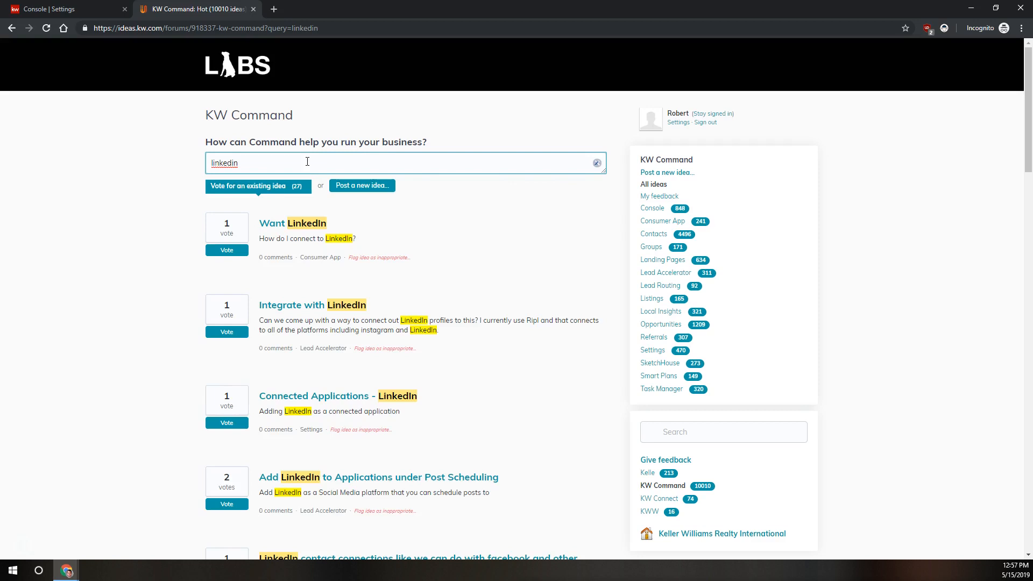
scroll(226, 256, down, 5)
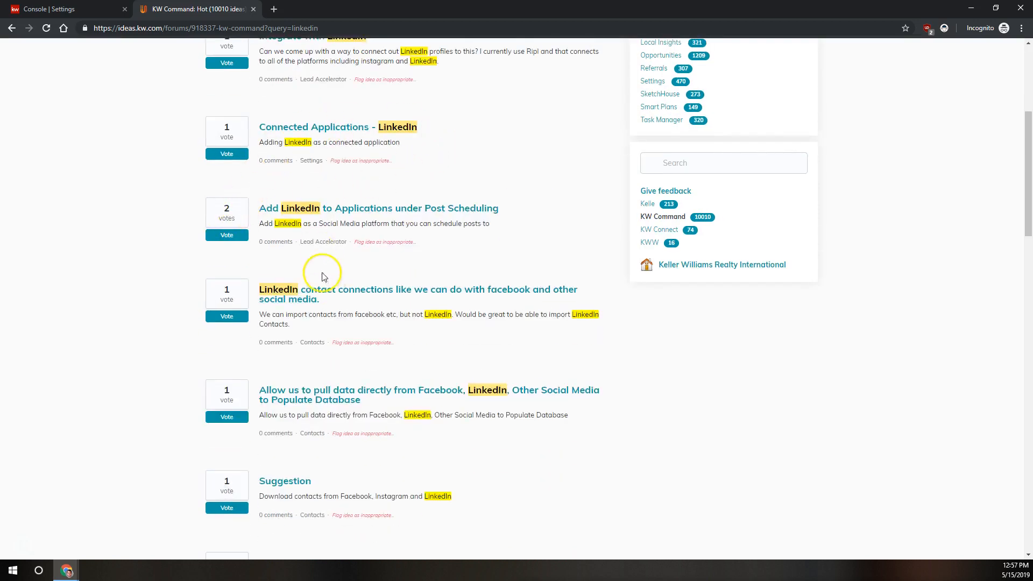
scroll(324, 277, down, 5)
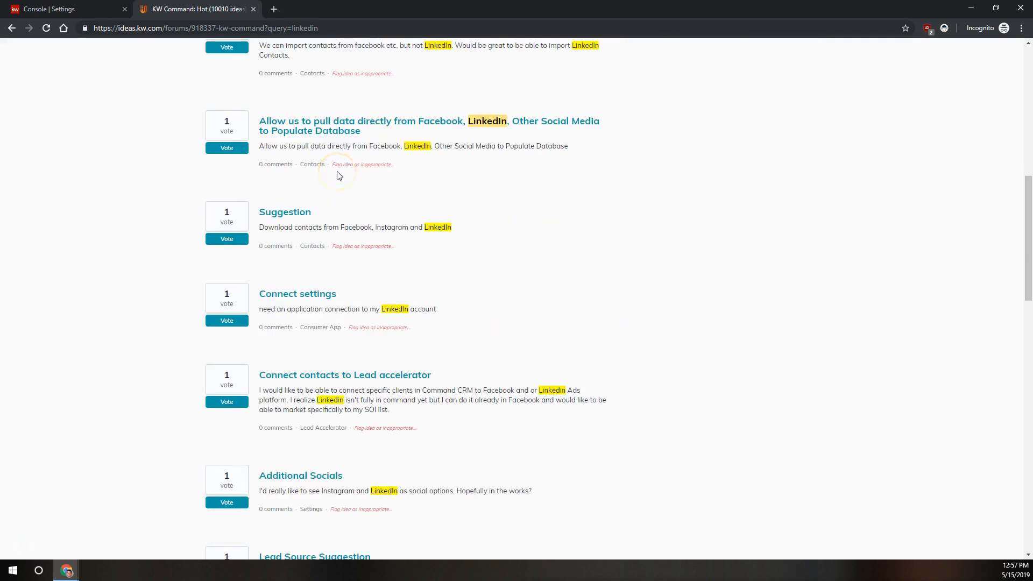
scroll(339, 176, down, 8)
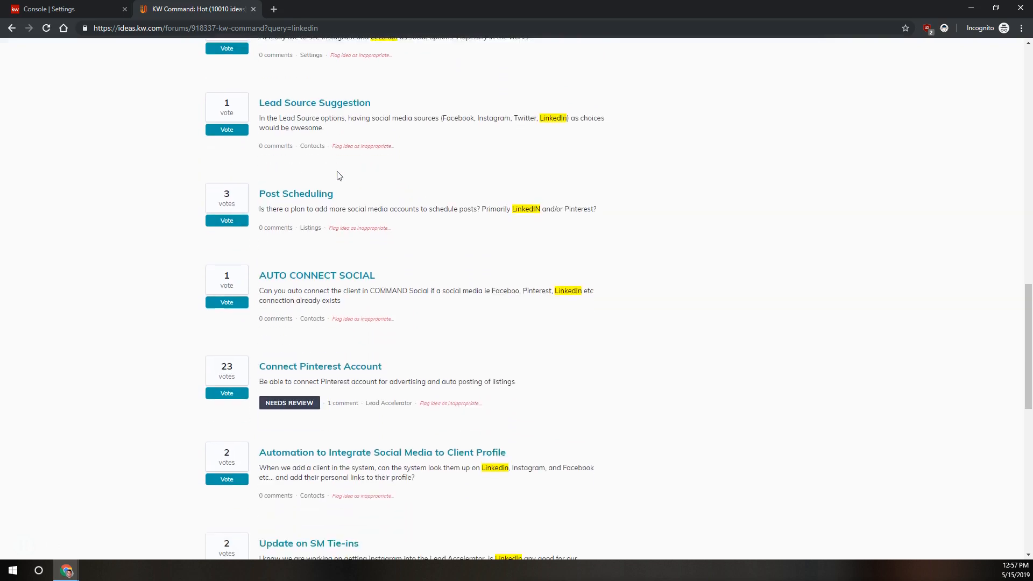
scroll(339, 176, down, 2)
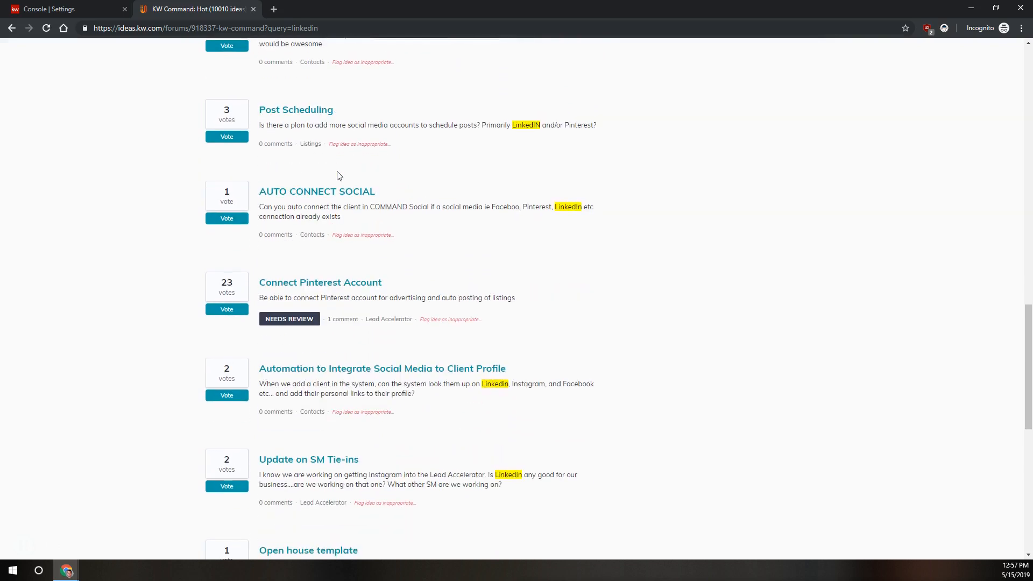
scroll(340, 176, down, 2)
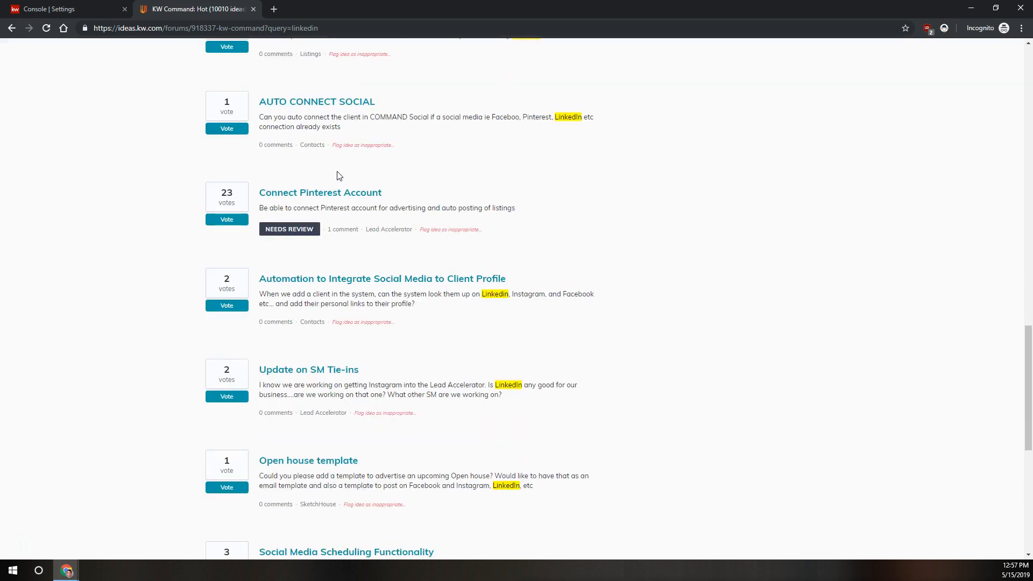
scroll(279, 203, down, 1)
scroll(279, 203, down, 7)
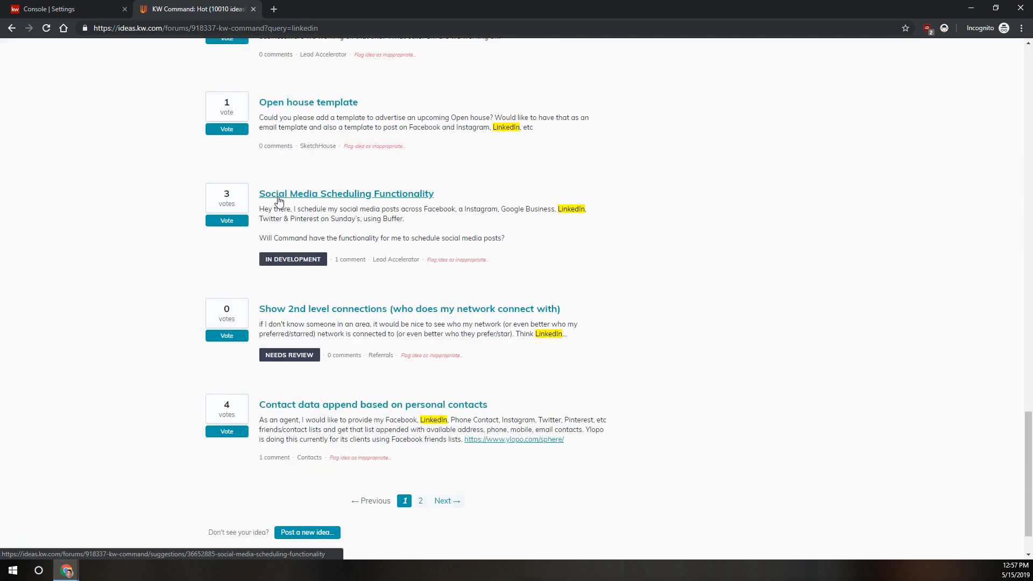
scroll(288, 259, up, 15)
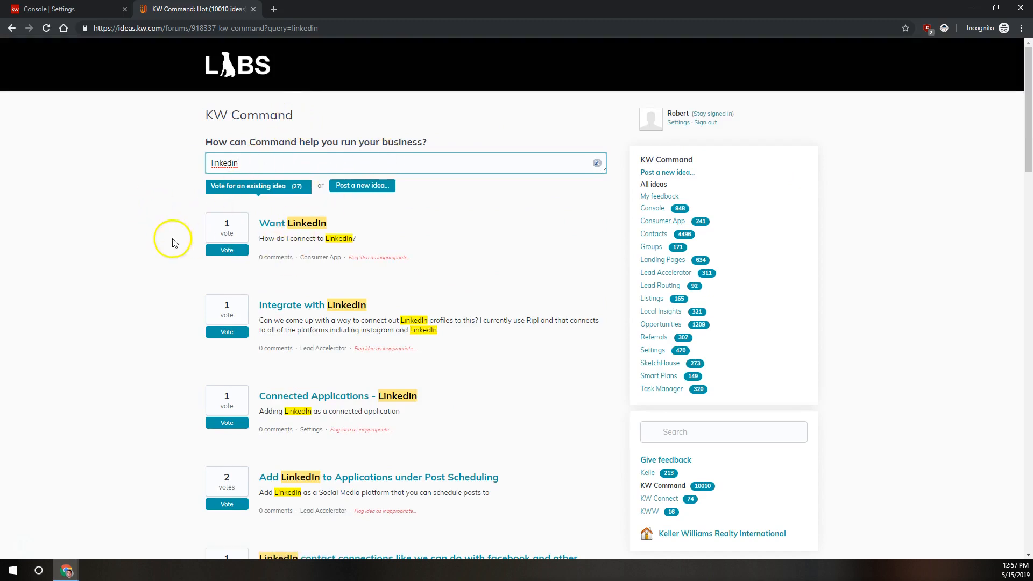
- Refine the KW Command idea search to "linkedin ad"
click(520, 176)
click(528, 162)
text(i)
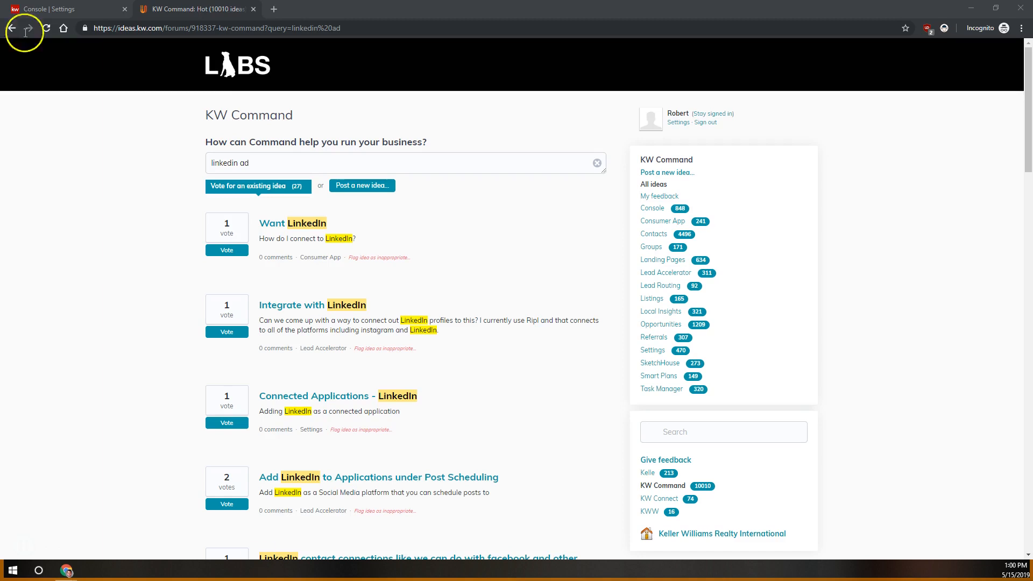
- Return to the Command settings and check the connected, Productivity and Marketing Automation apps
click(102, 9)
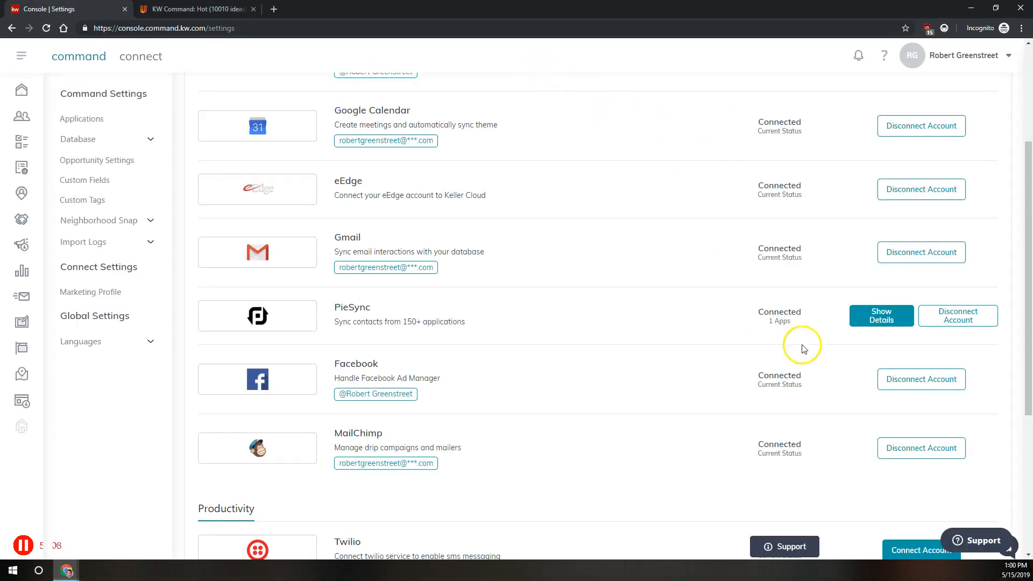
scroll(600, 336, down, 5)
scroll(632, 277, up, 2)
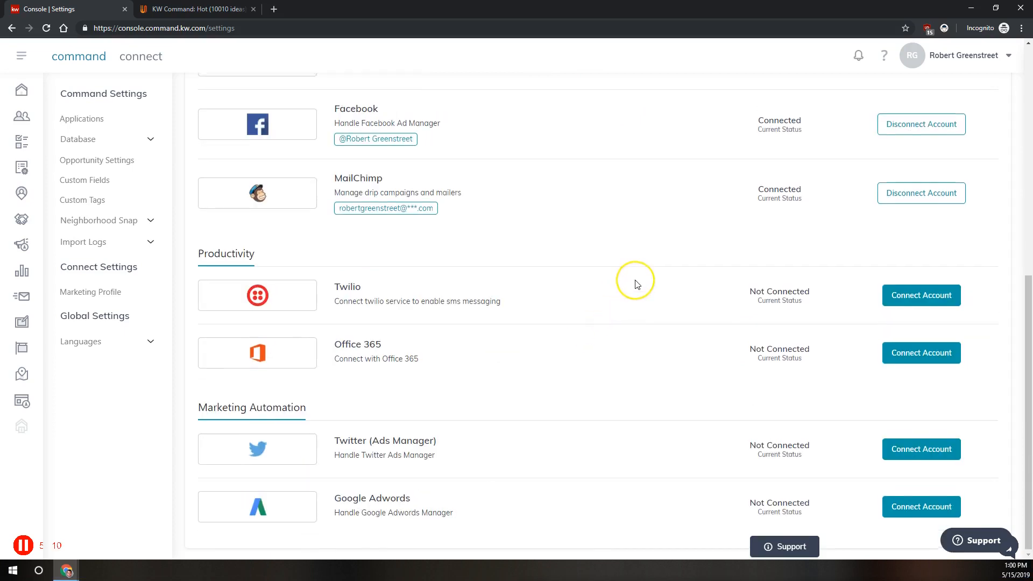
scroll(634, 282, down, 1)
scroll(635, 285, up, 5)
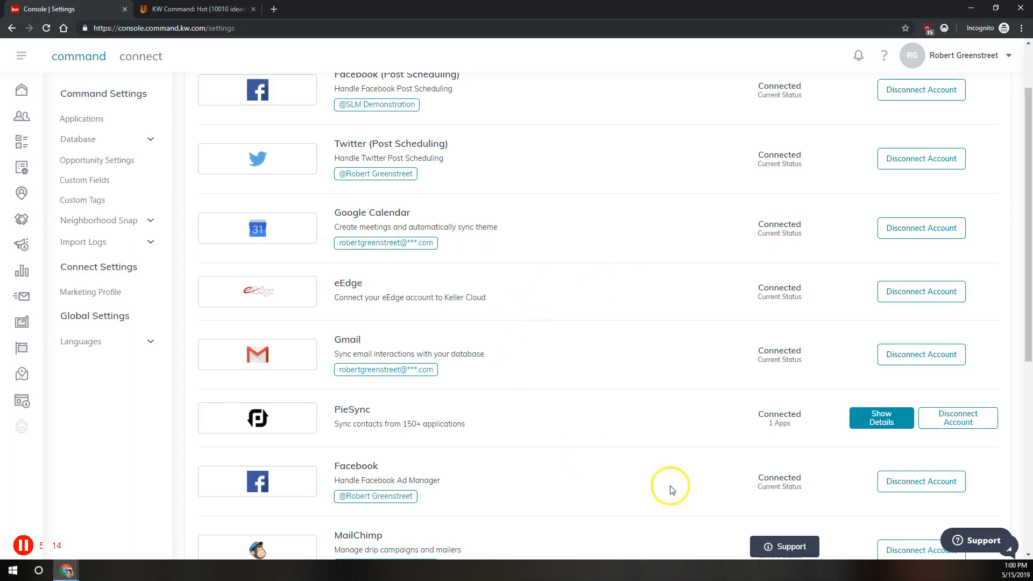
- Open the list of additional services available through PieSync and choose Brivity CRM
click(878, 422)
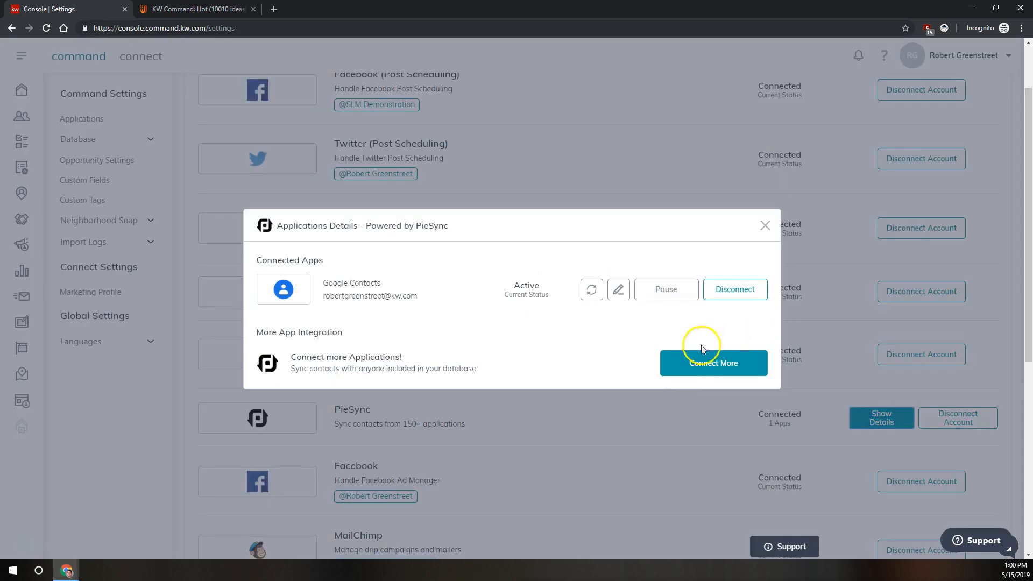
click(703, 366)
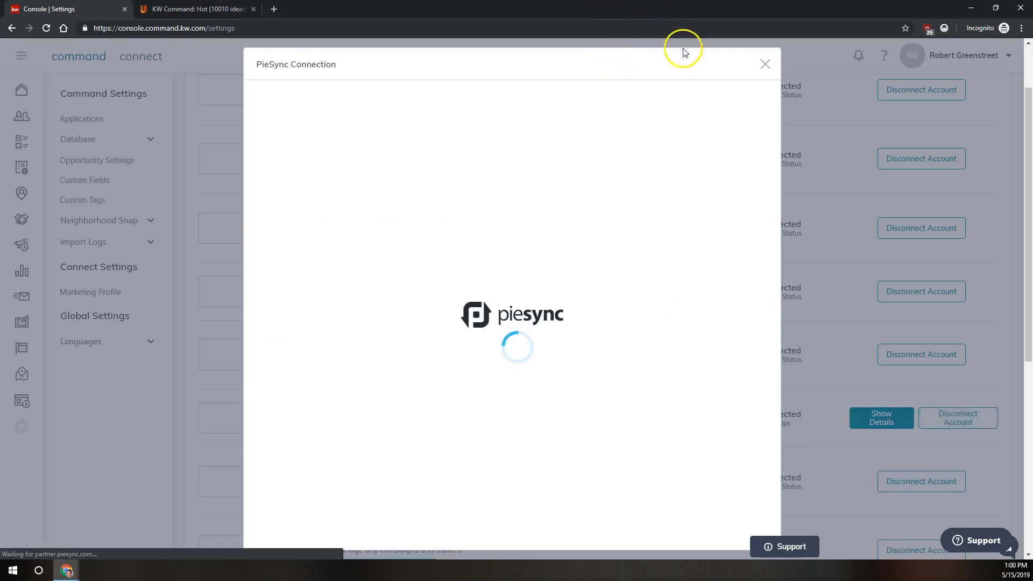
click(765, 62)
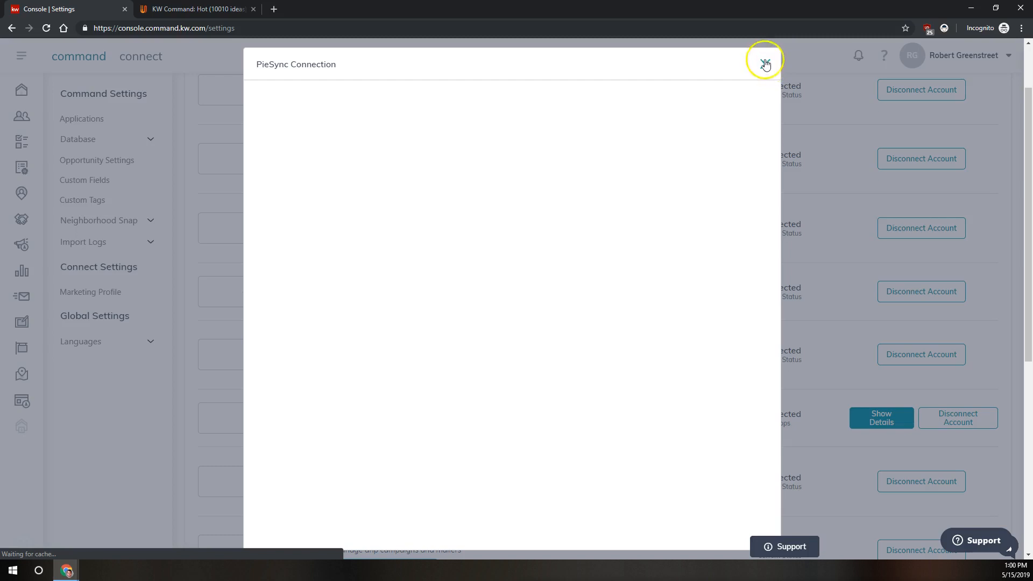
click(660, 42)
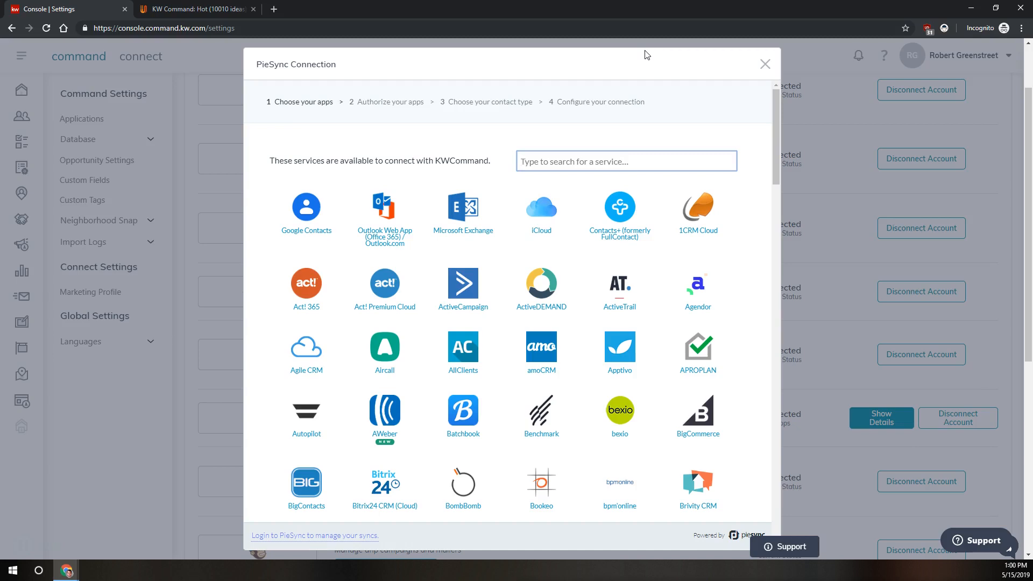
click(696, 477)
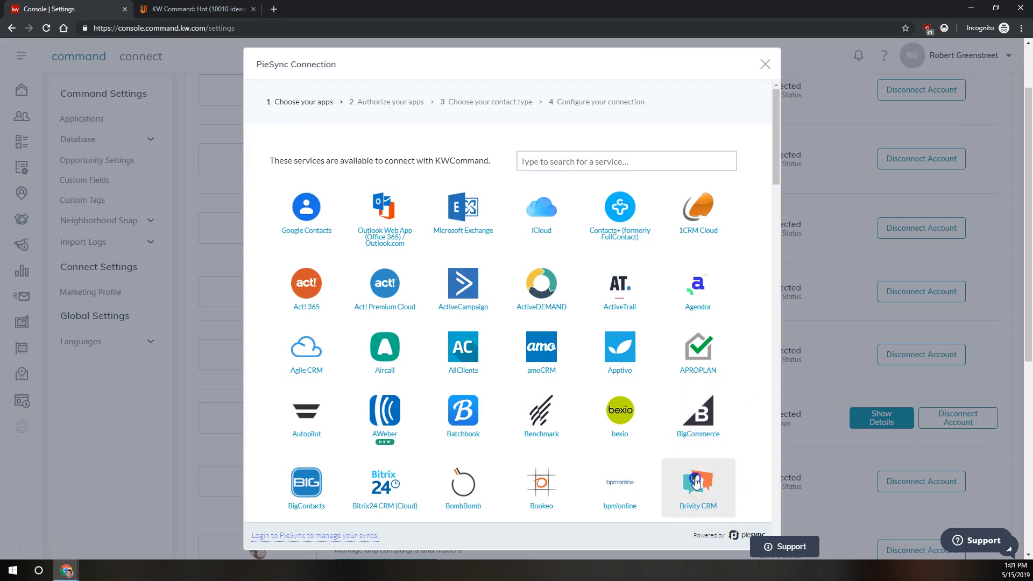